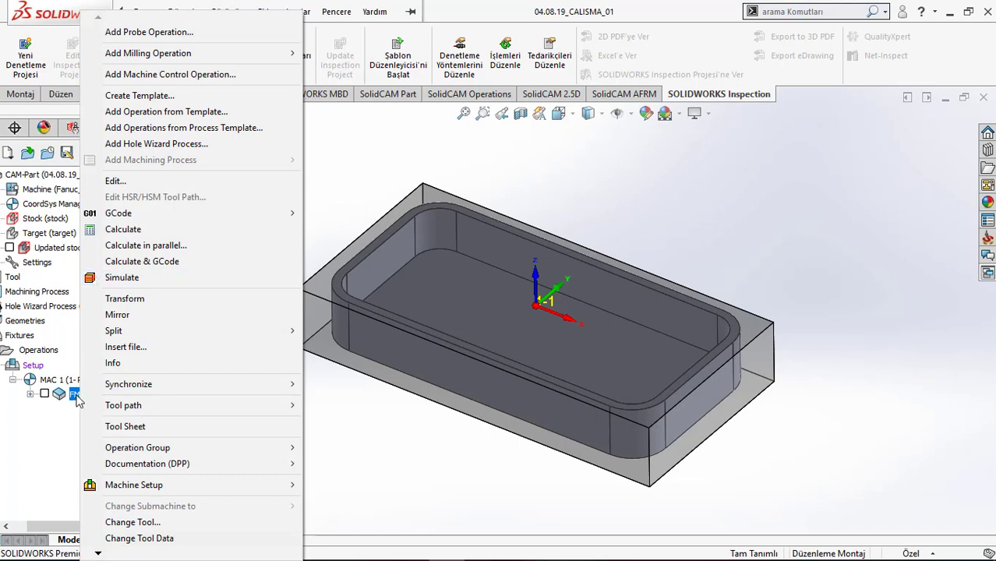
- Add a new Pocket milling operation after the existing face milling operation
{"action": "left_click", "coordinate": [73, 399]}
{"action": "right_click", "coordinate": [85, 397]}
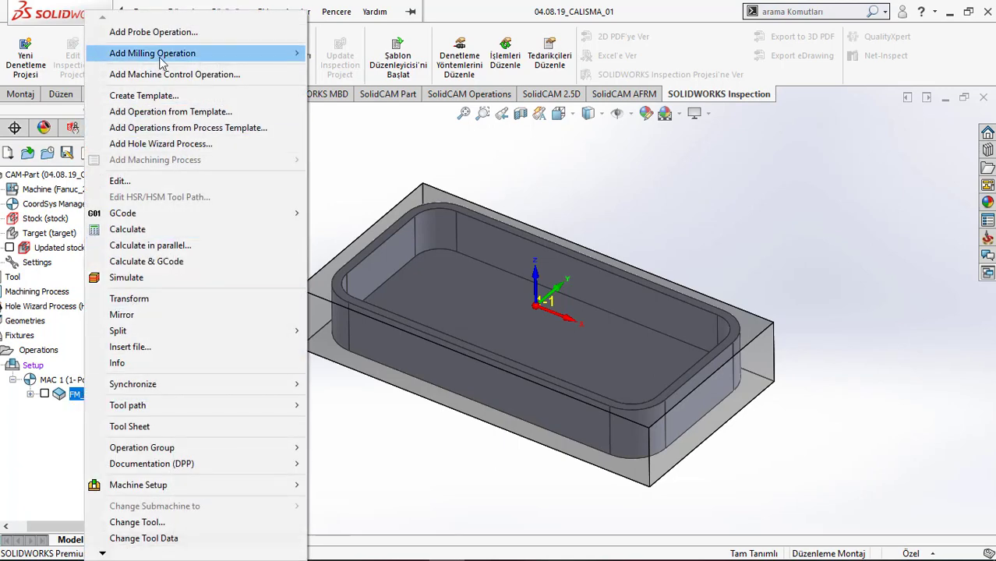
{"action": "mouse_move", "coordinate": [237, 53]}
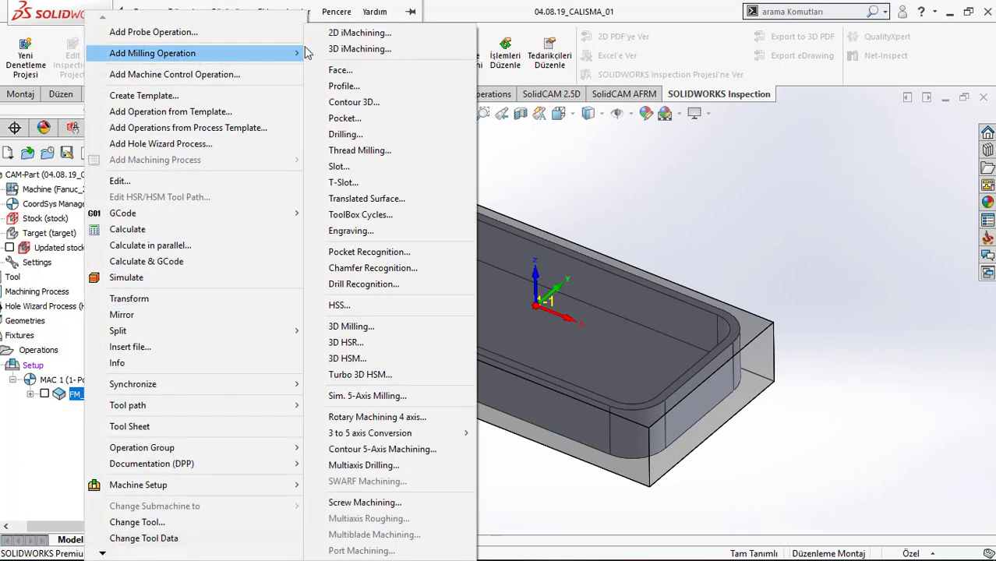
{"action": "left_click", "coordinate": [357, 123]}
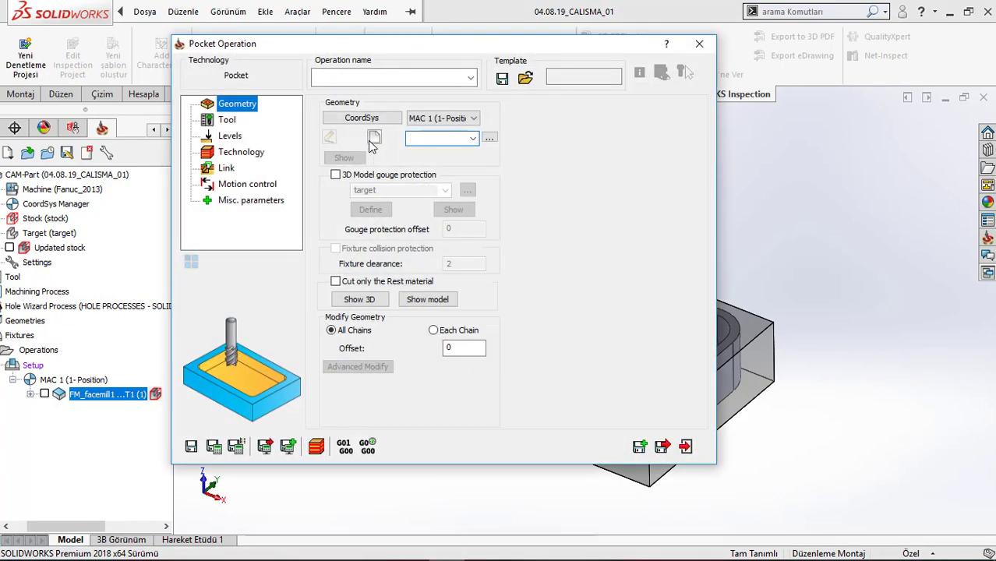
- Define the pocket geometry as a new contour4 chain around the pocket's inner top edge, using tangent propagation and constant Z
{"action": "left_click", "coordinate": [374, 138]}
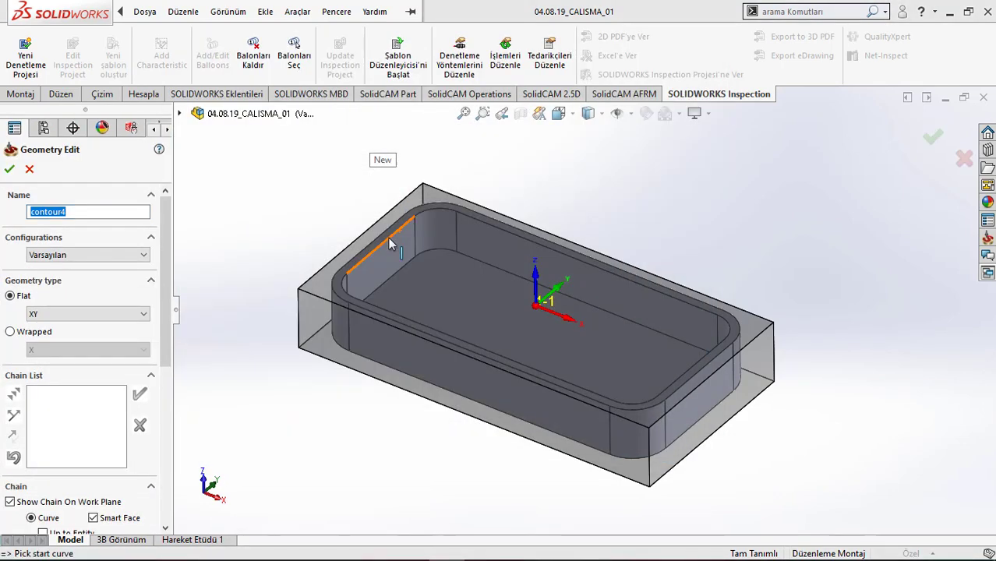
{"action": "left_click_drag", "start_coordinate": [166, 290], "coordinate": [166, 384]}
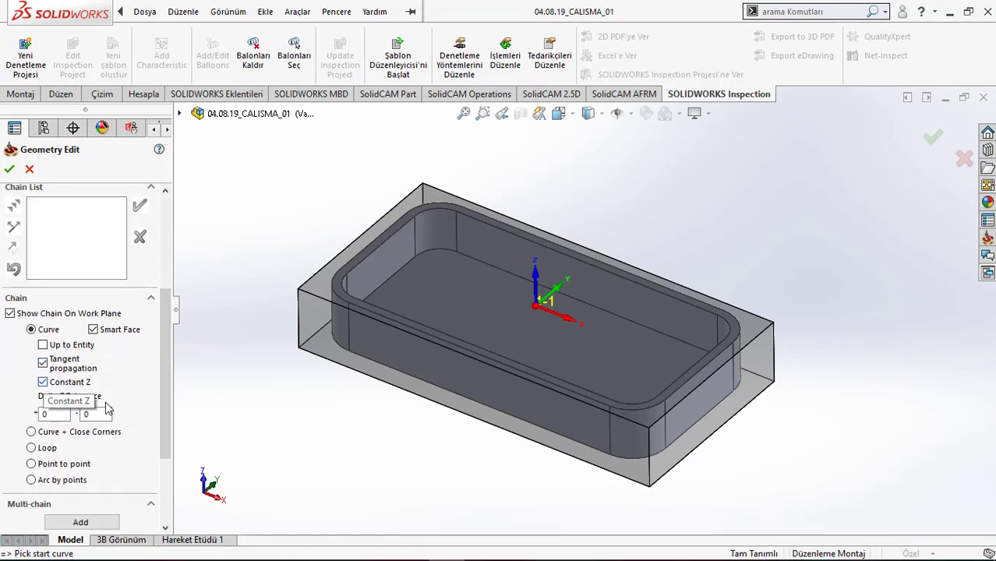
{"action": "left_click", "coordinate": [381, 251]}
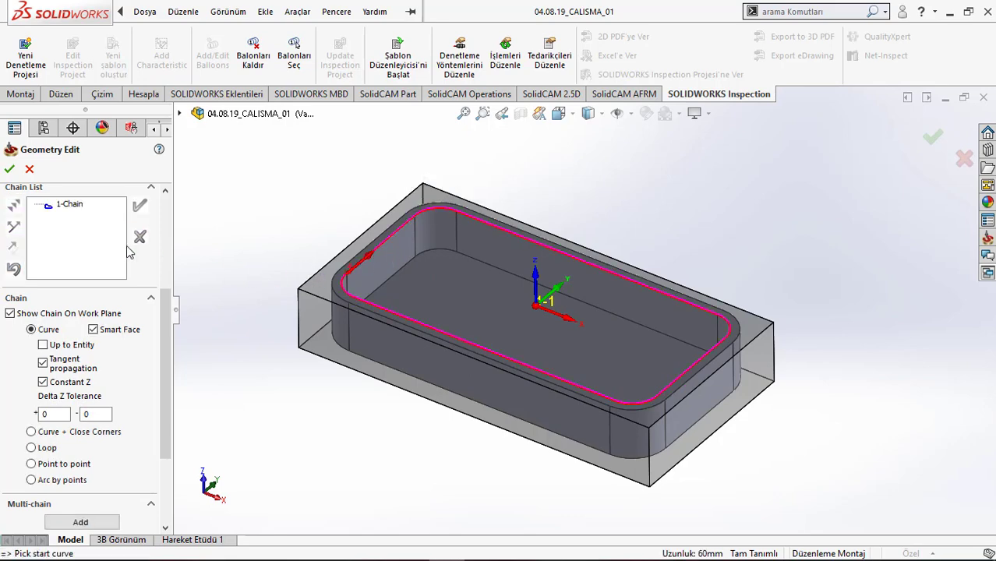
{"action": "left_click", "coordinate": [11, 170]}
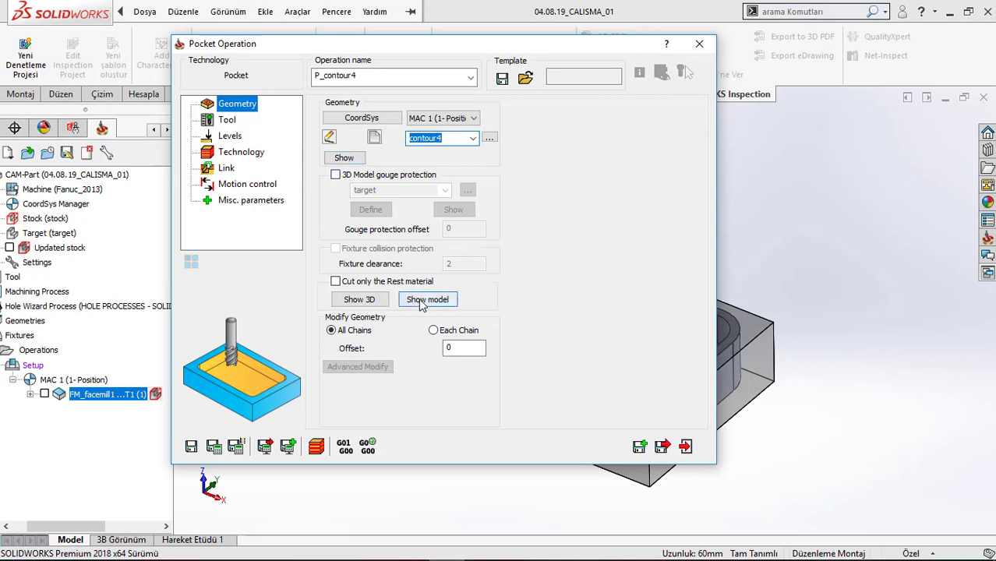
- Assign tool 2, the 12 mm end mill, to the pocket operation
{"action": "left_click", "coordinate": [227, 120]}
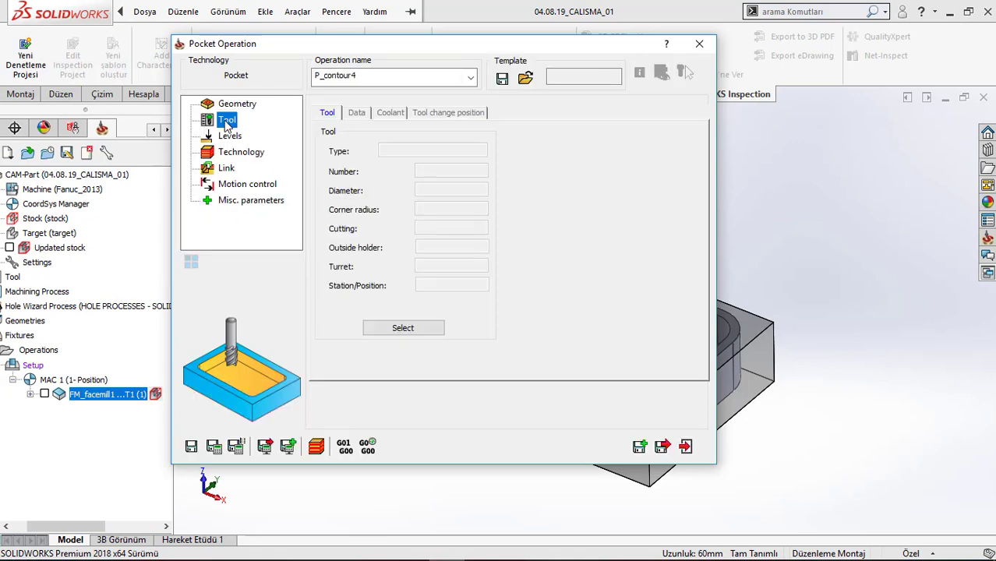
{"action": "left_click", "coordinate": [403, 328]}
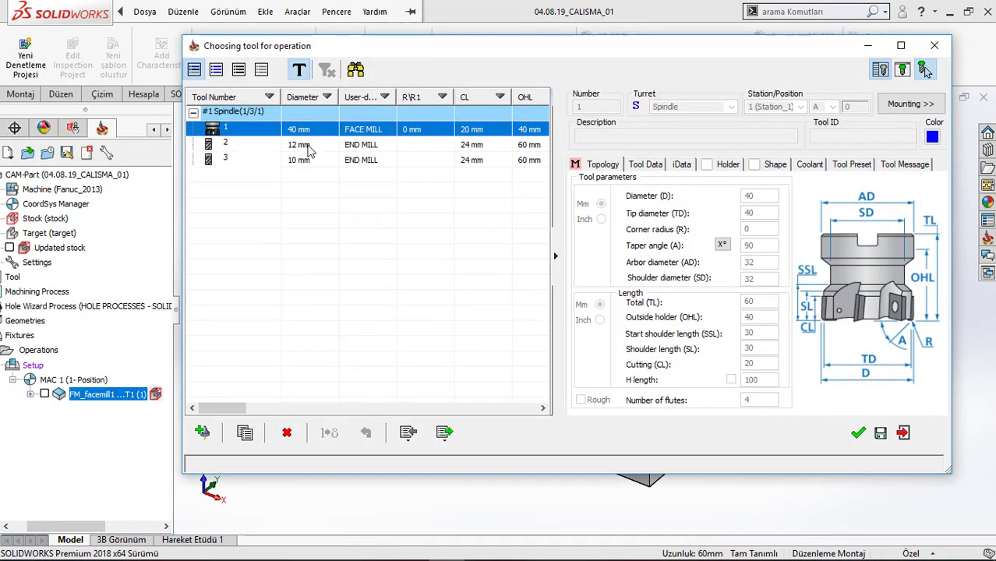
{"action": "left_click", "coordinate": [328, 145]}
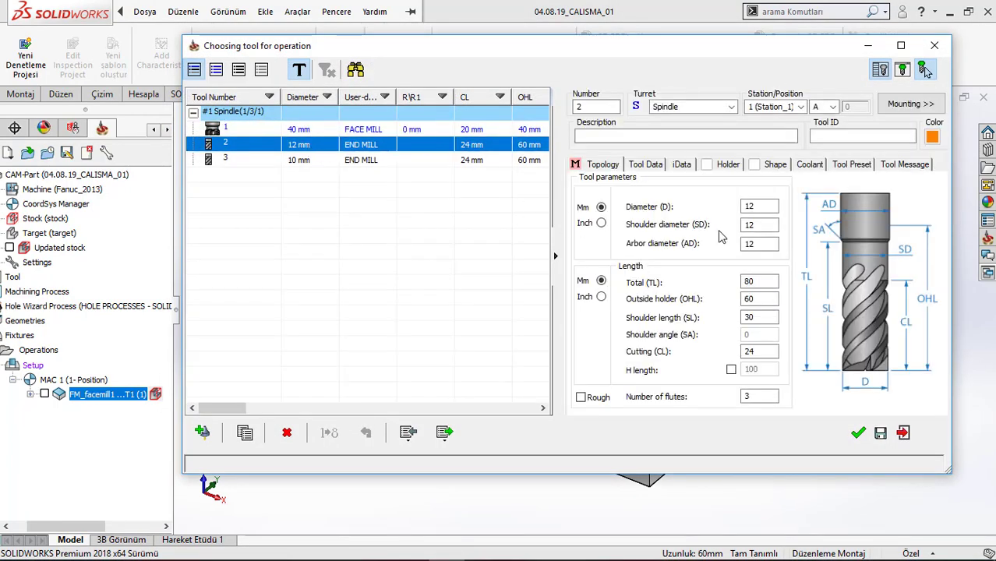
{"action": "left_click", "coordinate": [858, 434]}
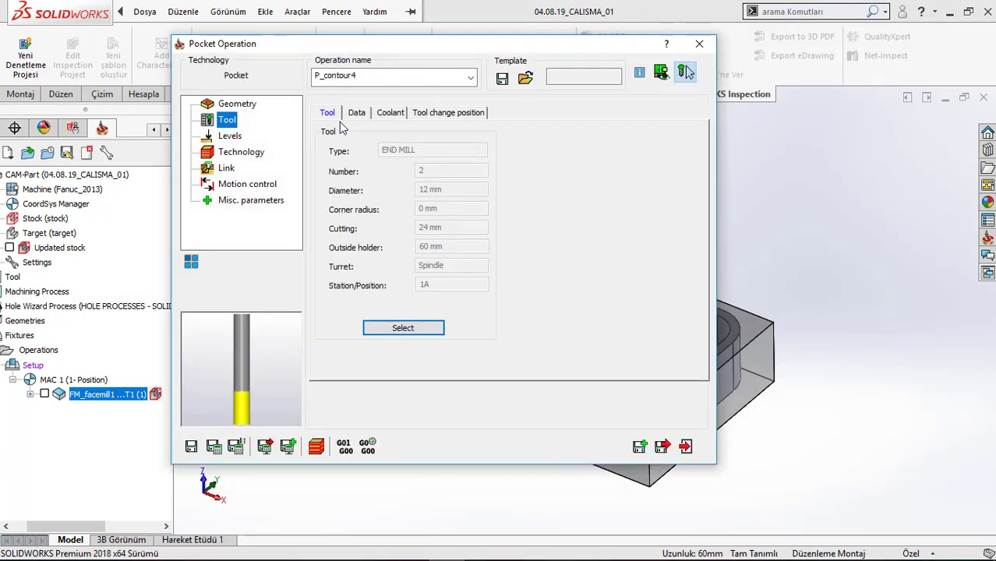
- Define the tool's spin rate as cutting speed and set it to 250 m/min
{"action": "left_click", "coordinate": [356, 113]}
{"action": "left_click", "coordinate": [617, 153]}
{"action": "double_click", "coordinate": [637, 171]}
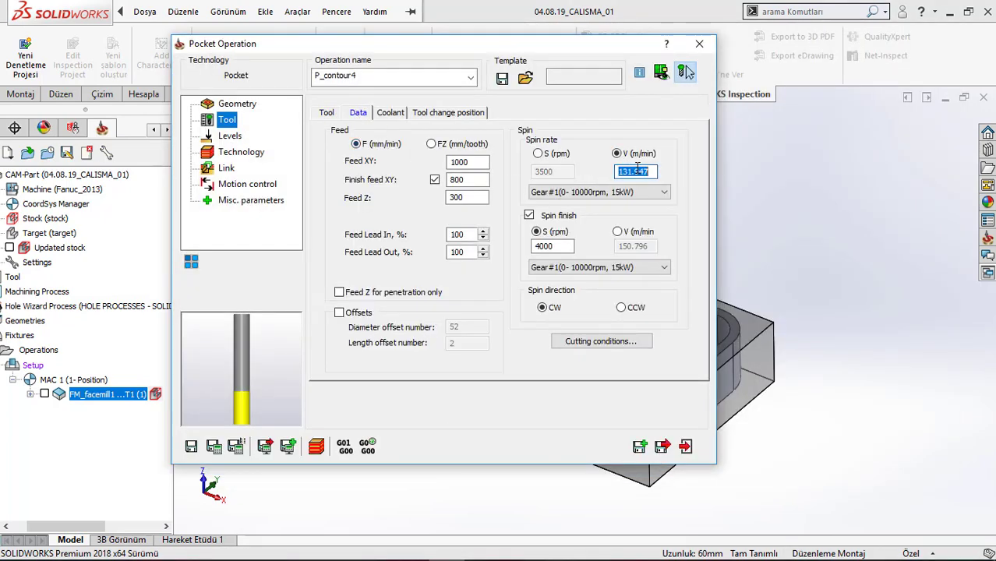
{"action": "key", "text": "Tab"}
{"action": "double_click", "coordinate": [640, 172]}
{"action": "type", "text": "250"}
{"action": "key", "text": "Tab"}
- Enter the XY feed in mm/tooth and check its equivalent in mm/min
{"action": "left_click", "coordinate": [431, 144]}
{"action": "double_click", "coordinate": [465, 162]}
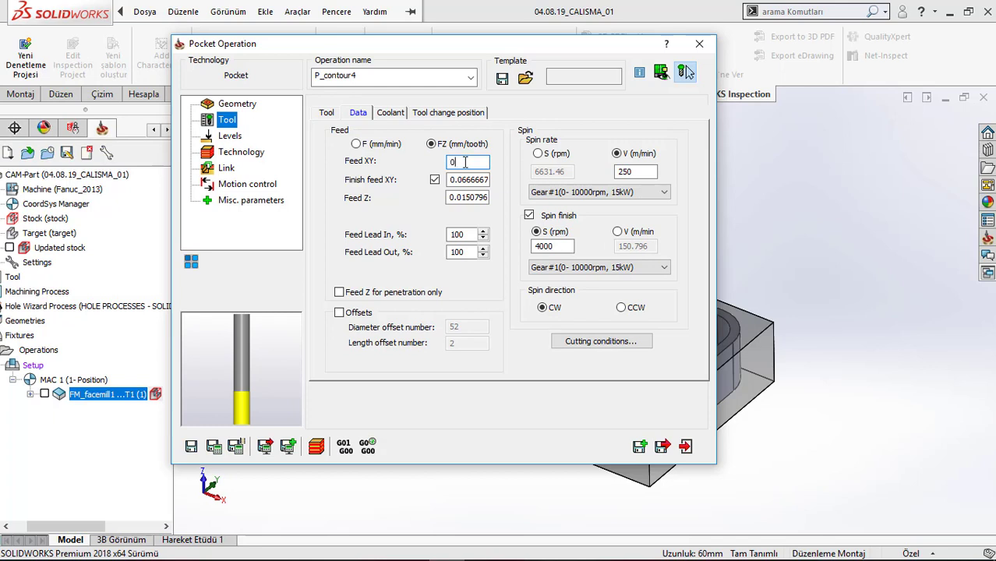
{"action": "left_click", "coordinate": [374, 144]}
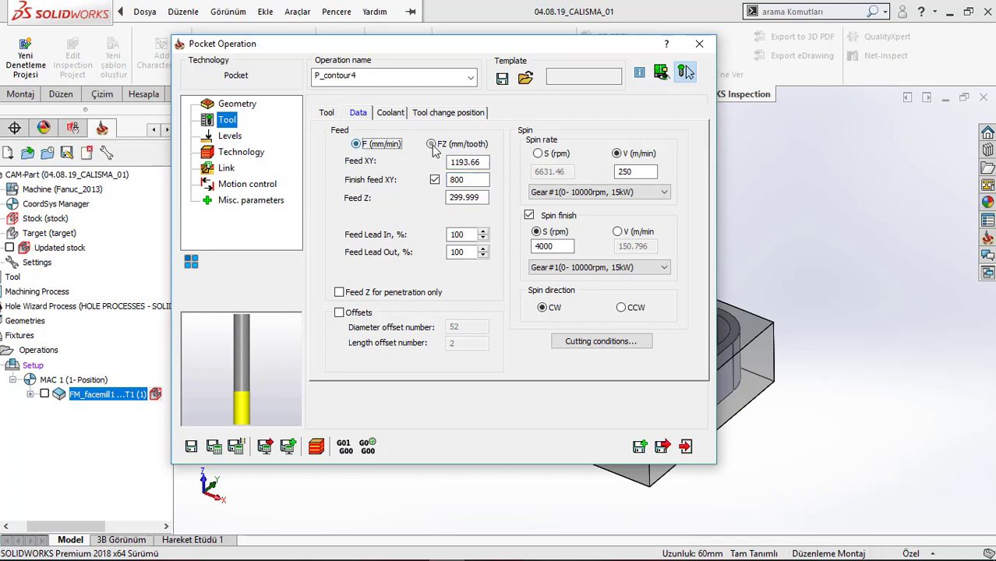
{"action": "left_click", "coordinate": [460, 144]}
- Set the upper level to -0.5 from the part's top rim and the pocket depth to 25 from the pocket floor
{"action": "left_click", "coordinate": [230, 135]}
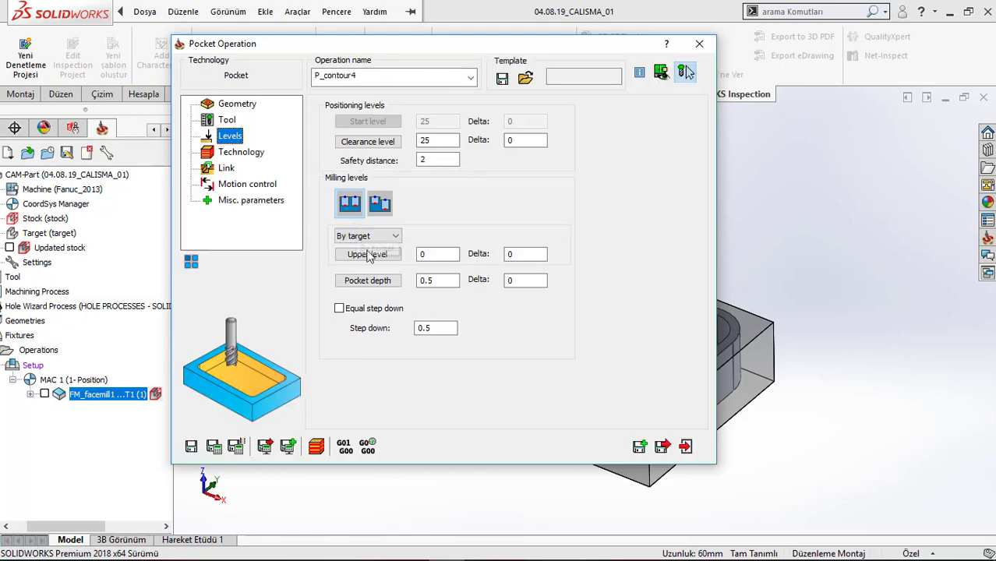
{"action": "left_click", "coordinate": [366, 253]}
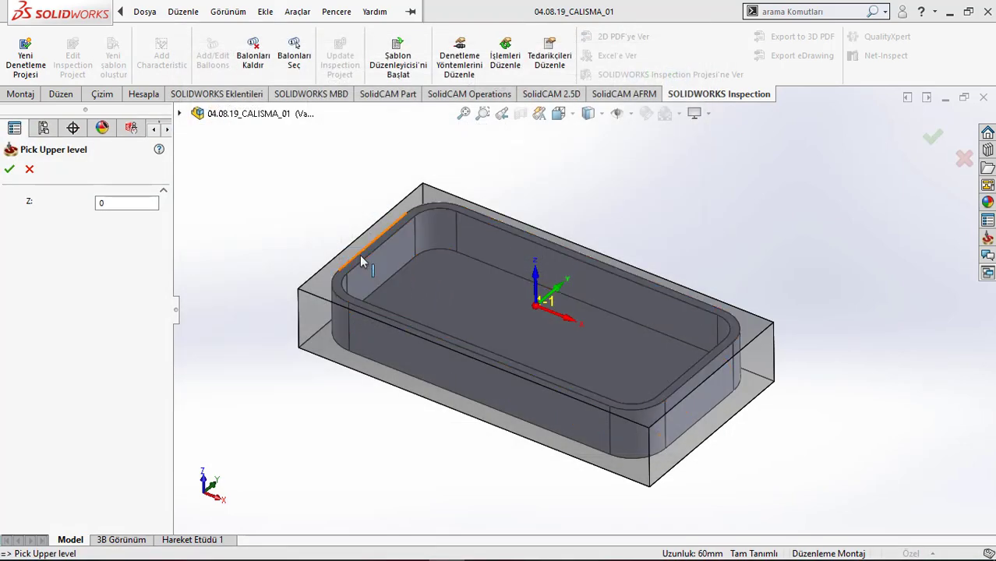
{"action": "left_click", "coordinate": [359, 253]}
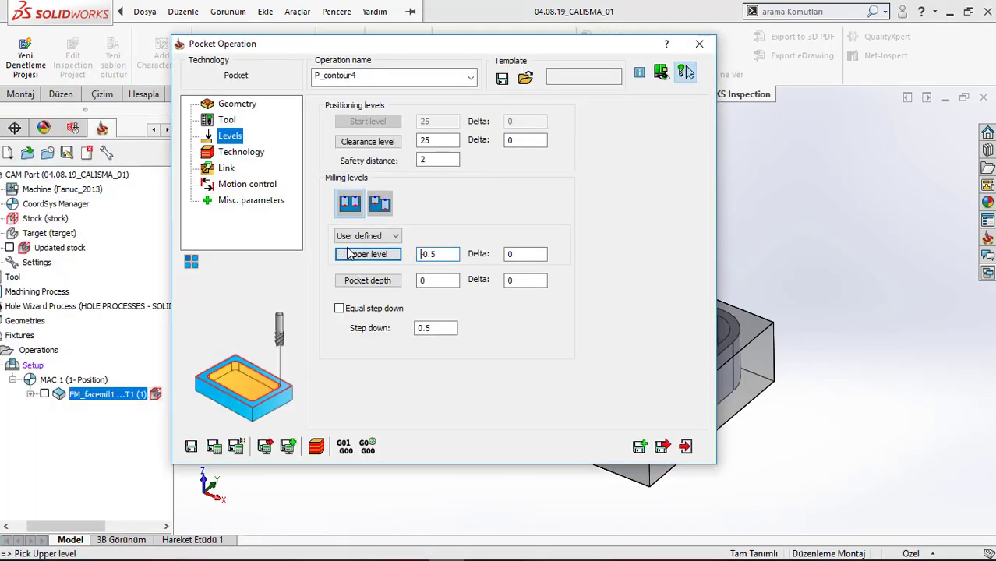
{"action": "left_click", "coordinate": [366, 285]}
{"action": "left_click", "coordinate": [460, 304]}
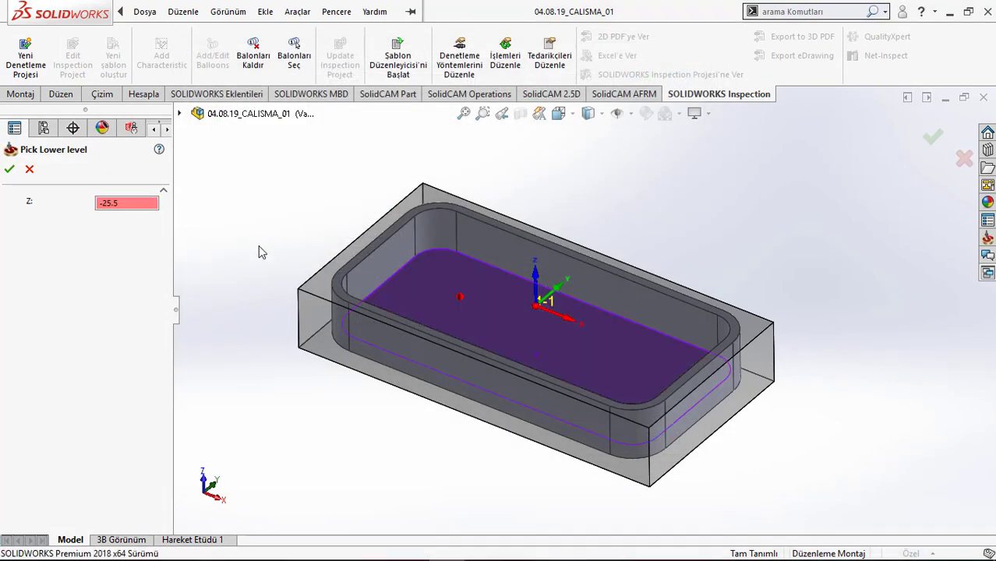
{"action": "left_click", "coordinate": [9, 169]}
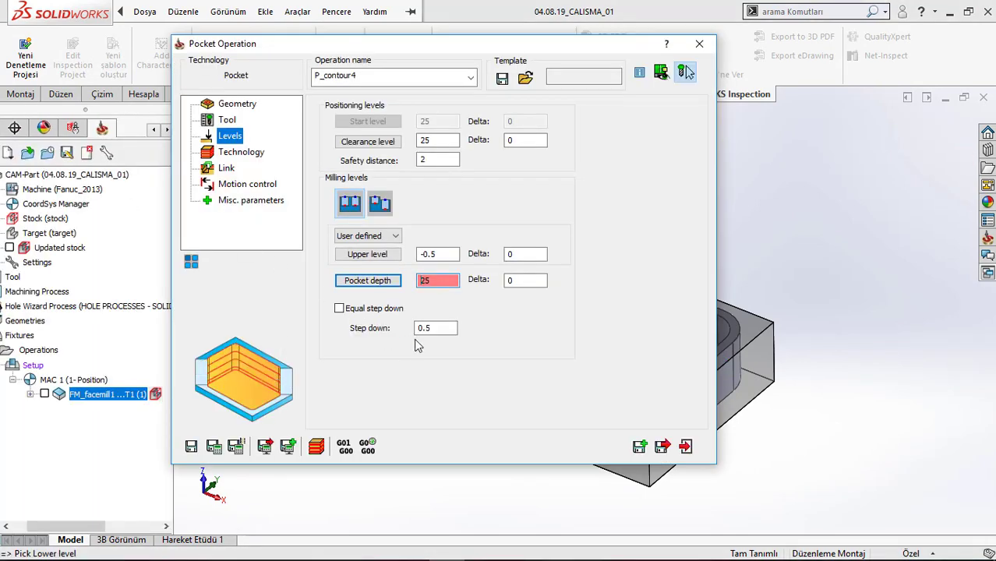
- Set the pocket's step down to 15 and enable Equal step down
{"action": "left_click", "coordinate": [438, 328]}
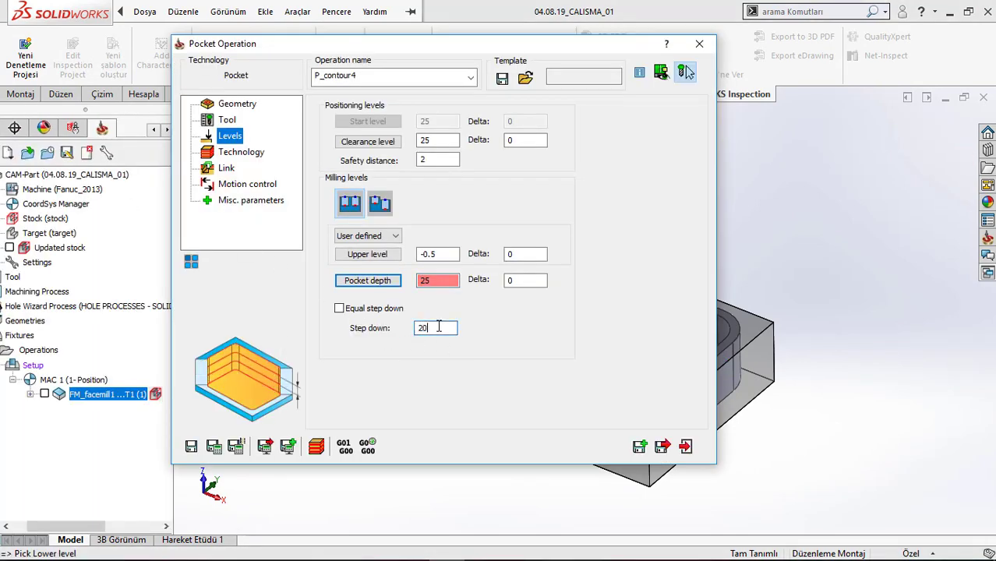
{"action": "type", "text": "20"}
{"action": "key", "text": "Tab"}
{"action": "key", "text": "Tab"}
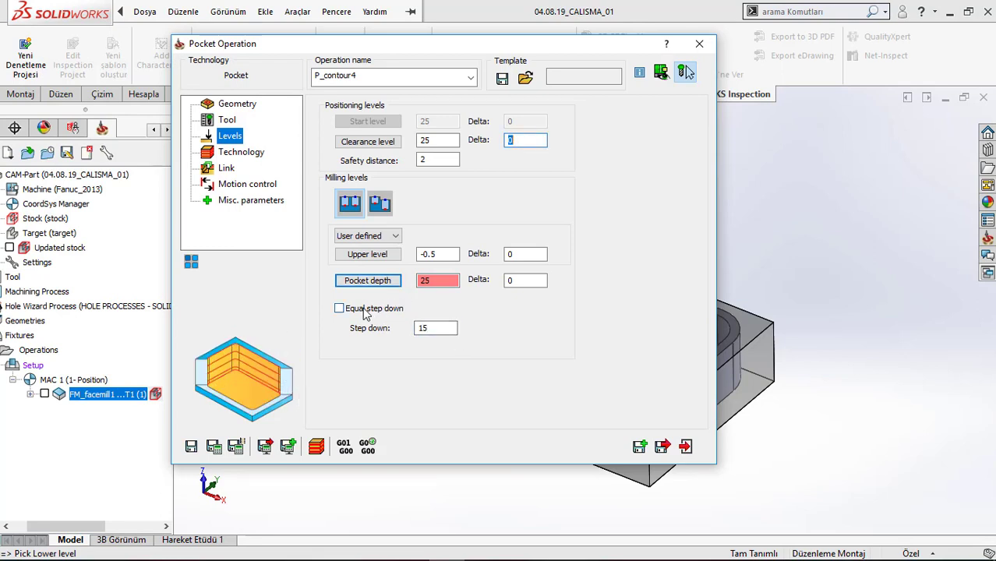
{"action": "left_click", "coordinate": [363, 309]}
- Keep Contour as the pocket technology and set the minimum overlap to 80% of the tool diameter
{"action": "left_click", "coordinate": [235, 154]}
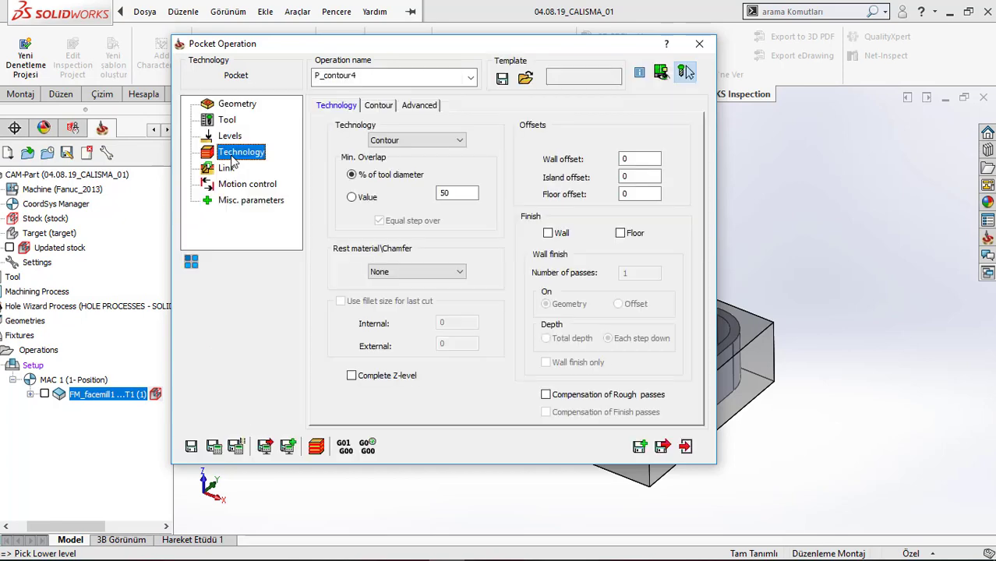
{"action": "left_click", "coordinate": [380, 105]}
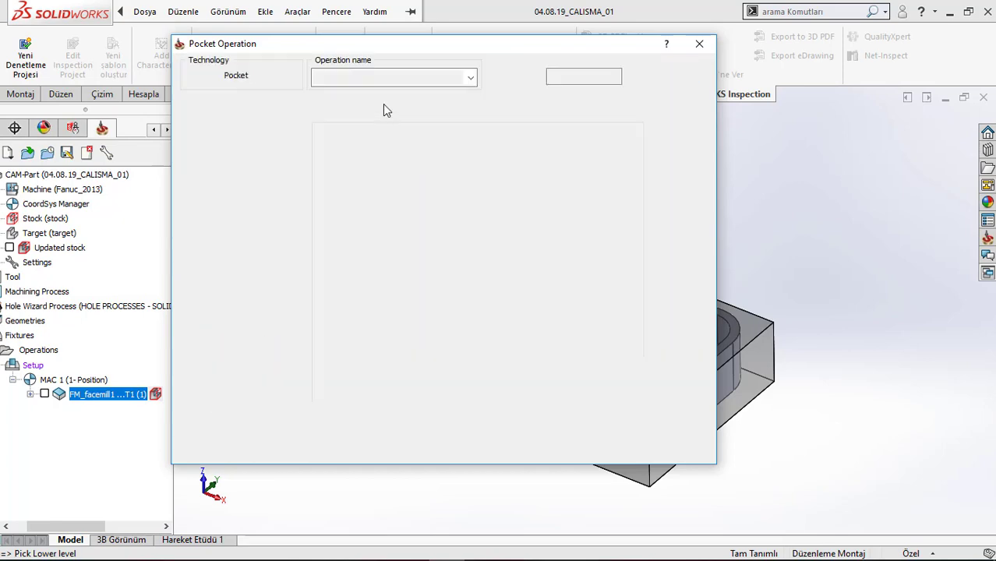
{"action": "left_click", "coordinate": [335, 106]}
{"action": "left_click", "coordinate": [417, 140]}
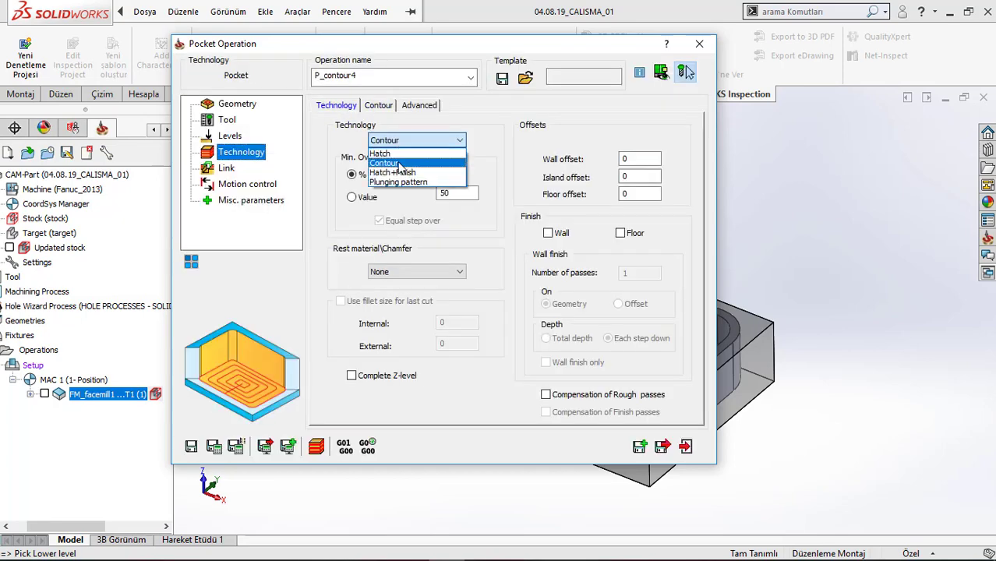
{"action": "left_click", "coordinate": [431, 185]}
{"action": "left_click", "coordinate": [446, 192]}
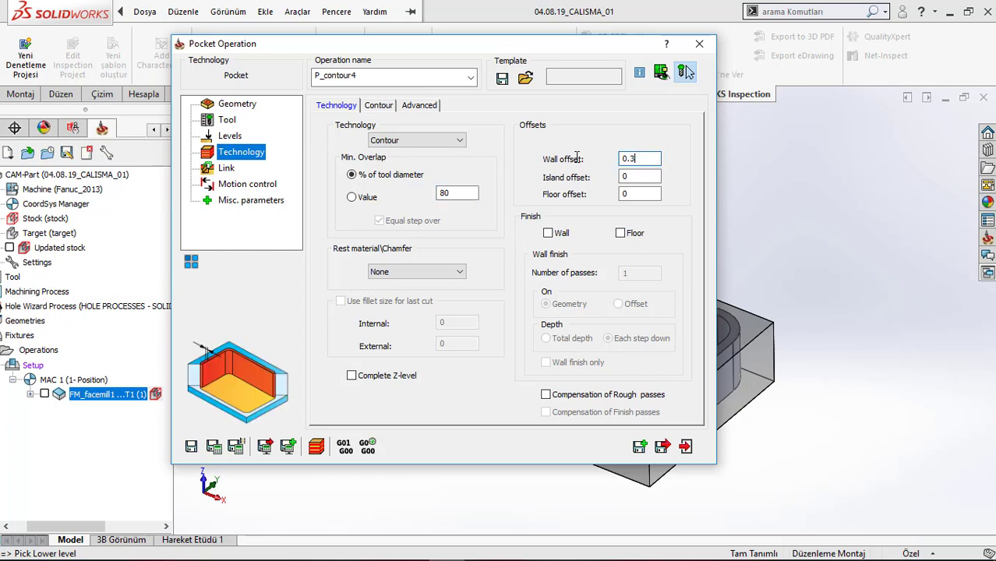
- Set the wall and floor offsets to 0.3 and enable compensation of rough passes
{"action": "key", "text": "Tab"}
{"action": "key", "text": "Tab"}
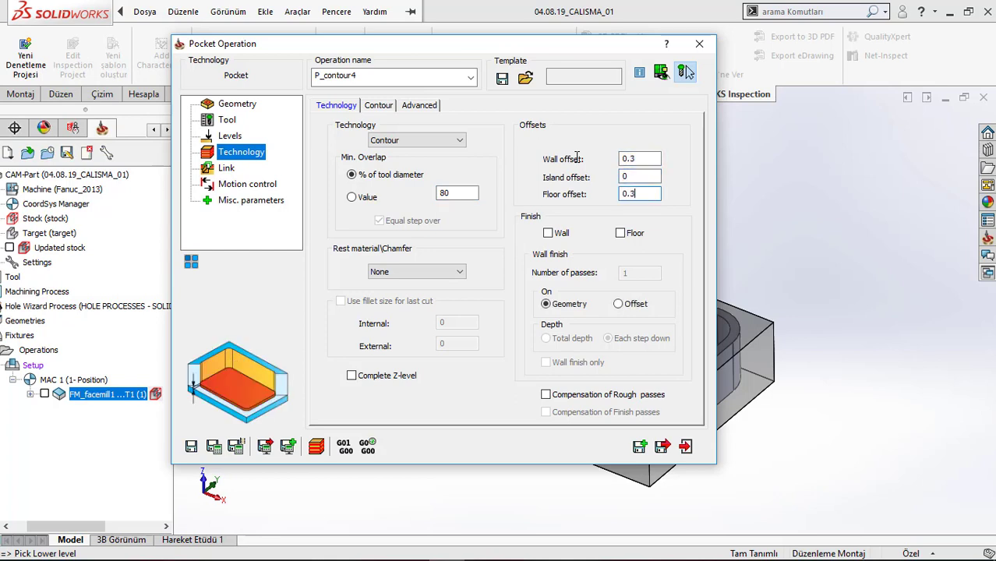
{"action": "type", "text": ".3"}
{"action": "key", "text": "Tab"}
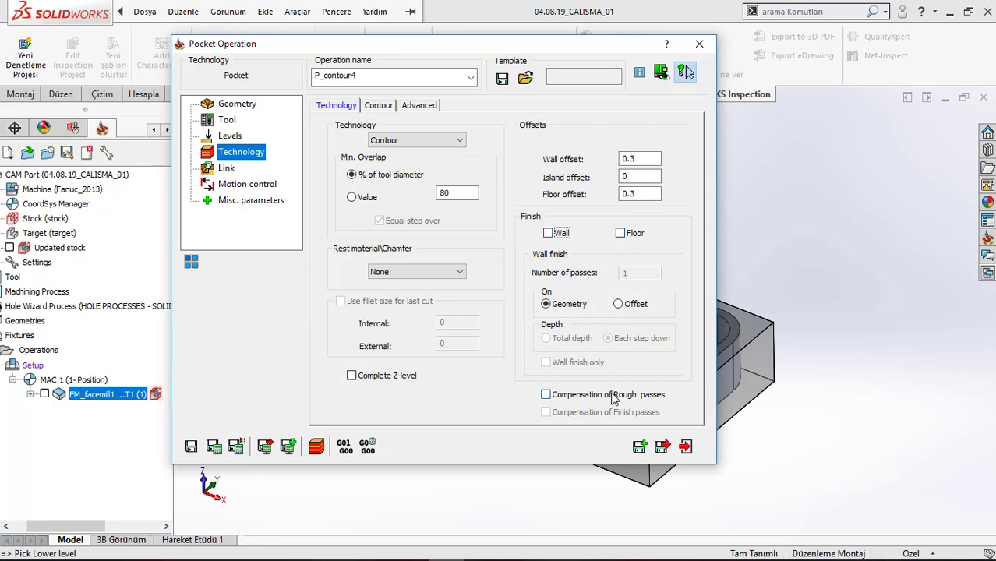
{"action": "left_click", "coordinate": [580, 396]}
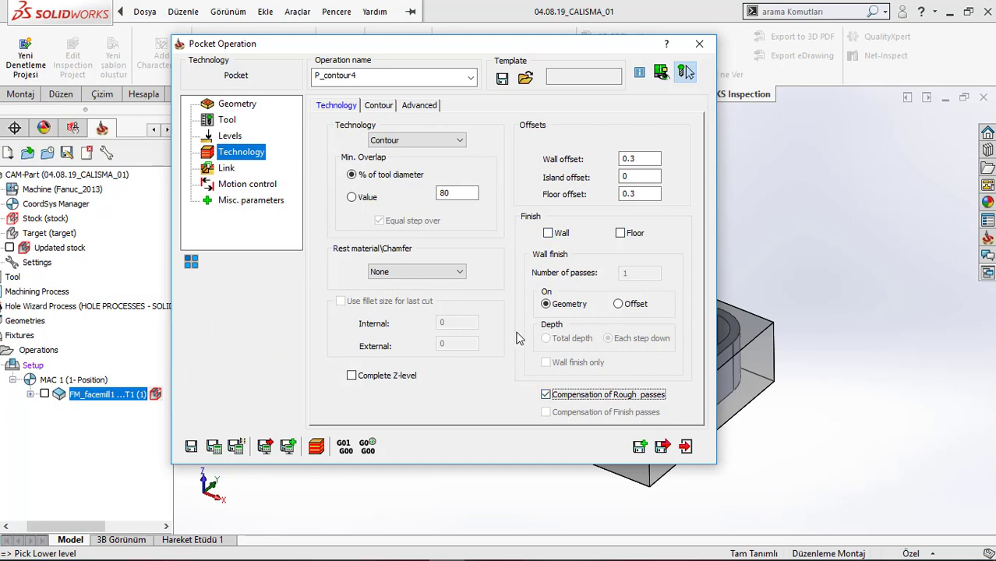
- Set the contour corners to Fillet and adjacent passes connection to Smooth, and enable Exit material
{"action": "left_click", "coordinate": [378, 105]}
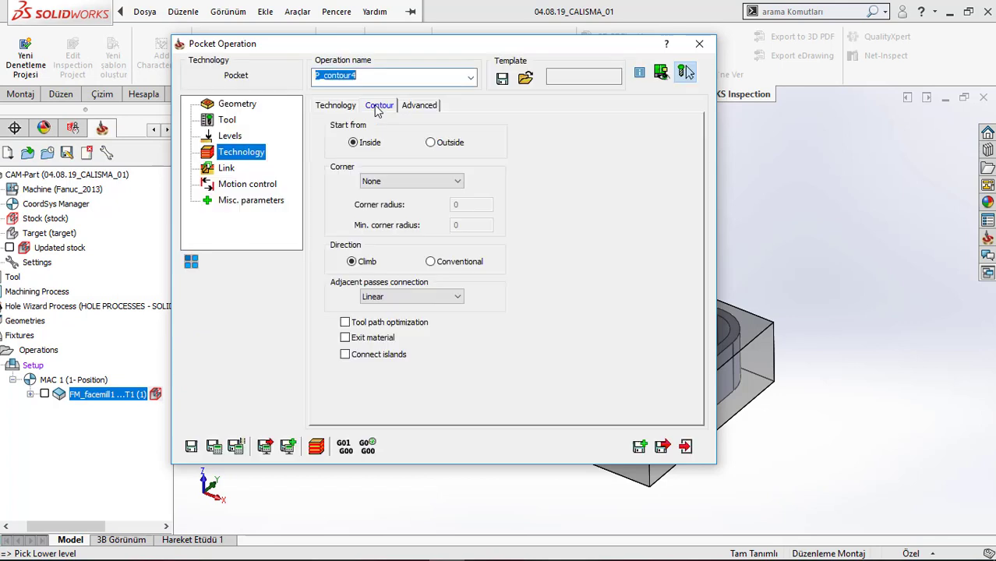
{"action": "left_click", "coordinate": [386, 185]}
{"action": "left_click", "coordinate": [382, 217]}
{"action": "left_click", "coordinate": [389, 297]}
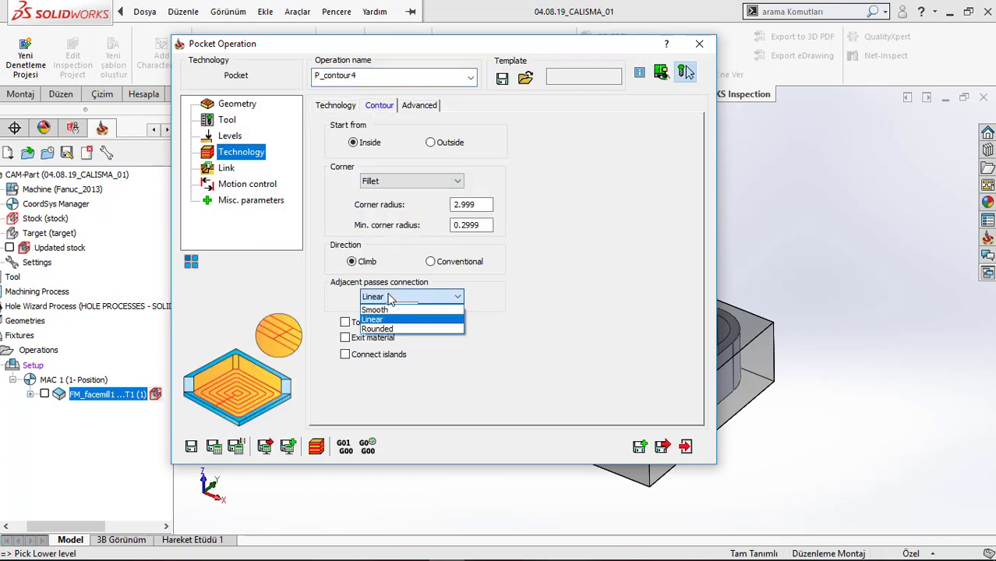
{"action": "left_click", "coordinate": [376, 309]}
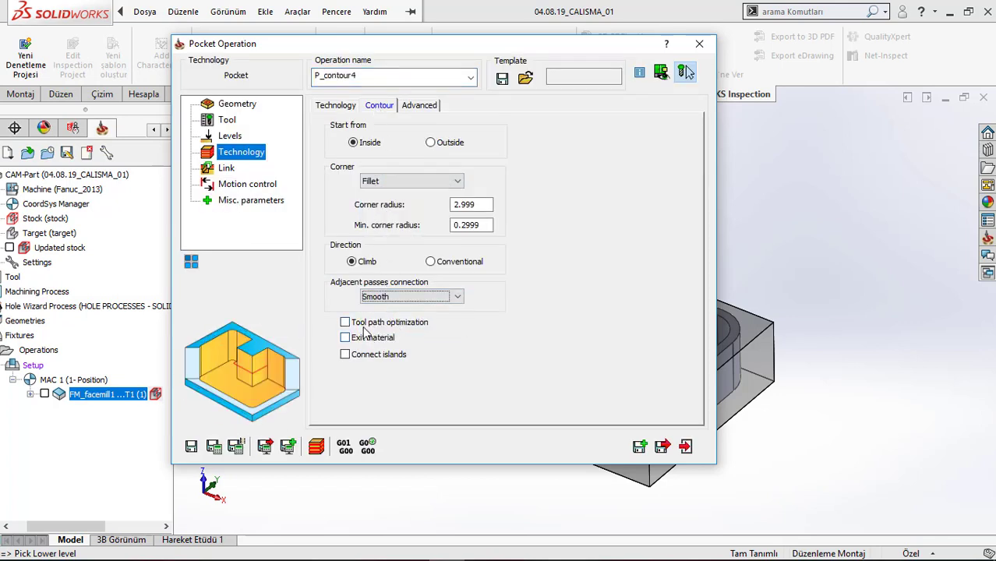
{"action": "left_click", "coordinate": [363, 338]}
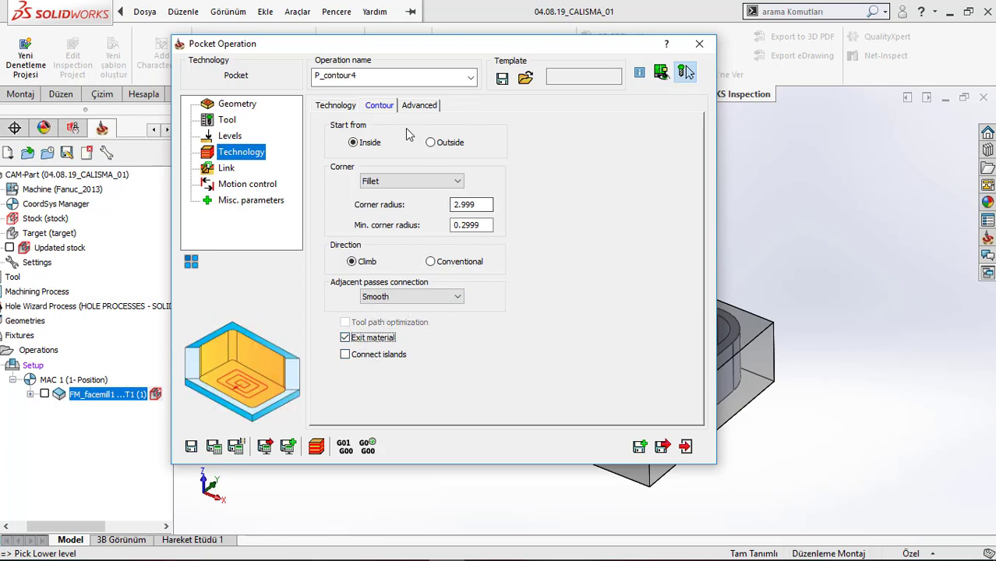
- Set the pocket operation's ramping to Helical
{"action": "left_click", "coordinate": [225, 169]}
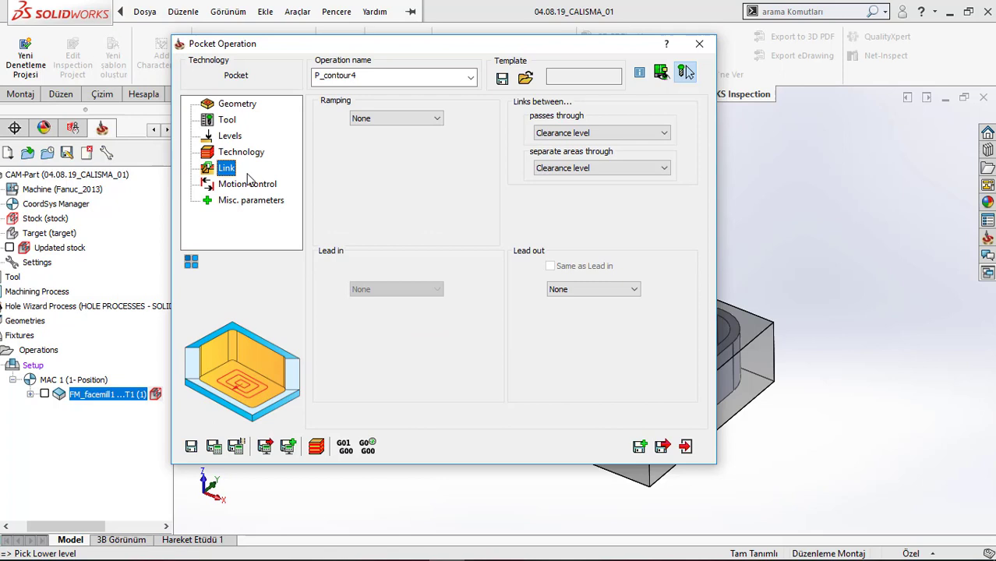
{"action": "left_click", "coordinate": [379, 119]}
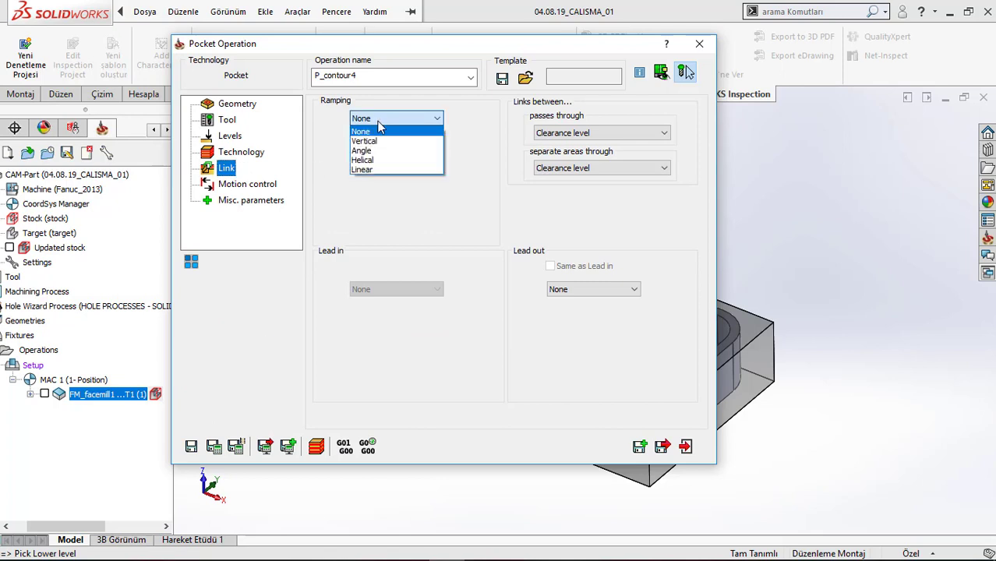
{"action": "left_click", "coordinate": [367, 160]}
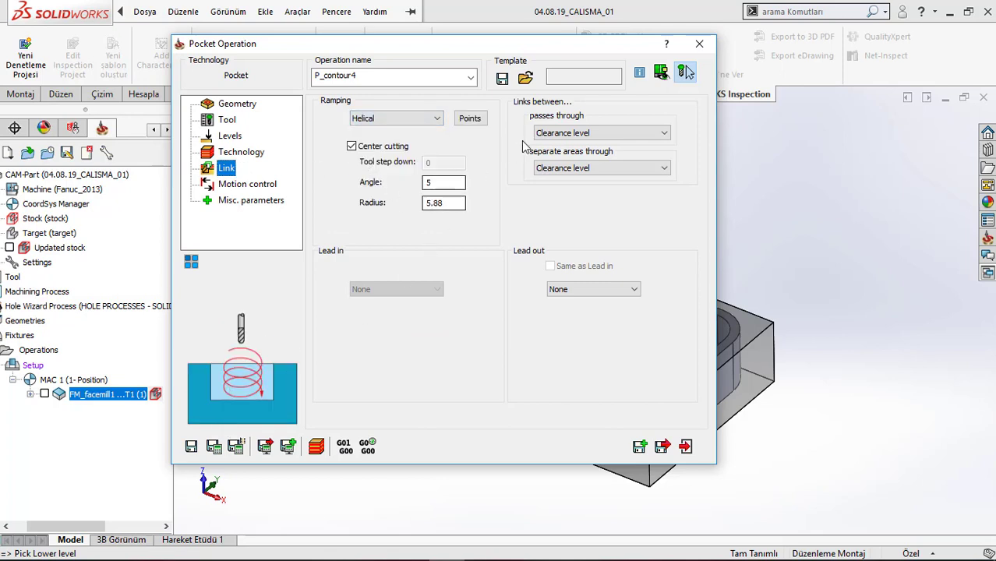
- Save and calculate the pocket operation, and start its SolidVerify simulation
{"action": "left_click", "coordinate": [213, 450]}
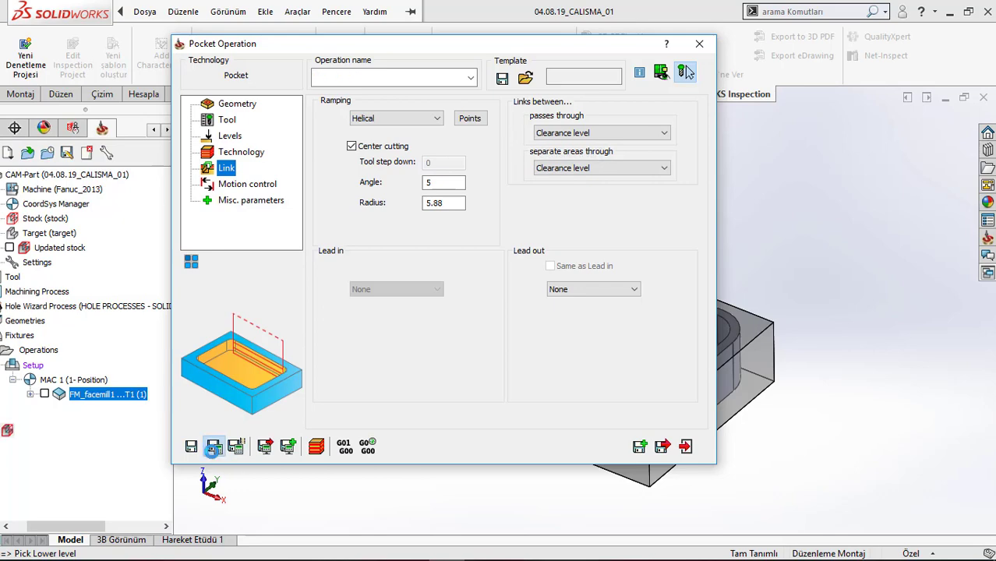
{"action": "left_click", "coordinate": [318, 447]}
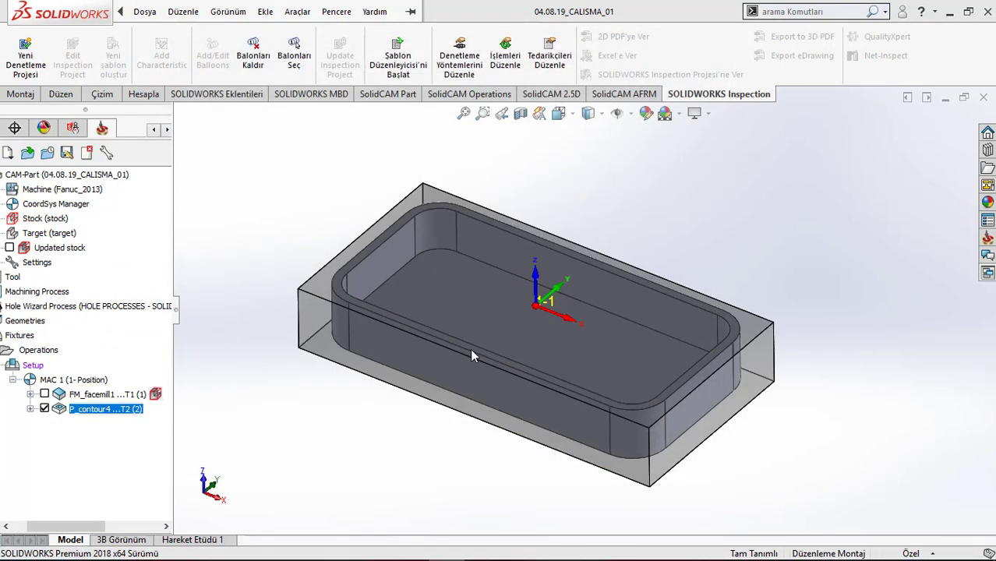
{"action": "middle_click_drag", "start_coordinate": [472, 306], "coordinate": [535, 285]}
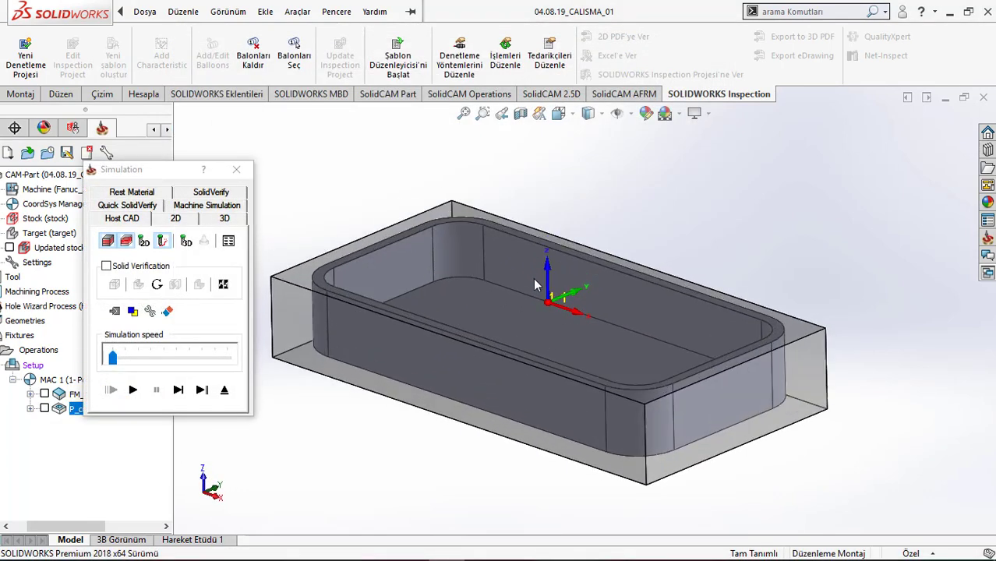
{"action": "left_click", "coordinate": [210, 192]}
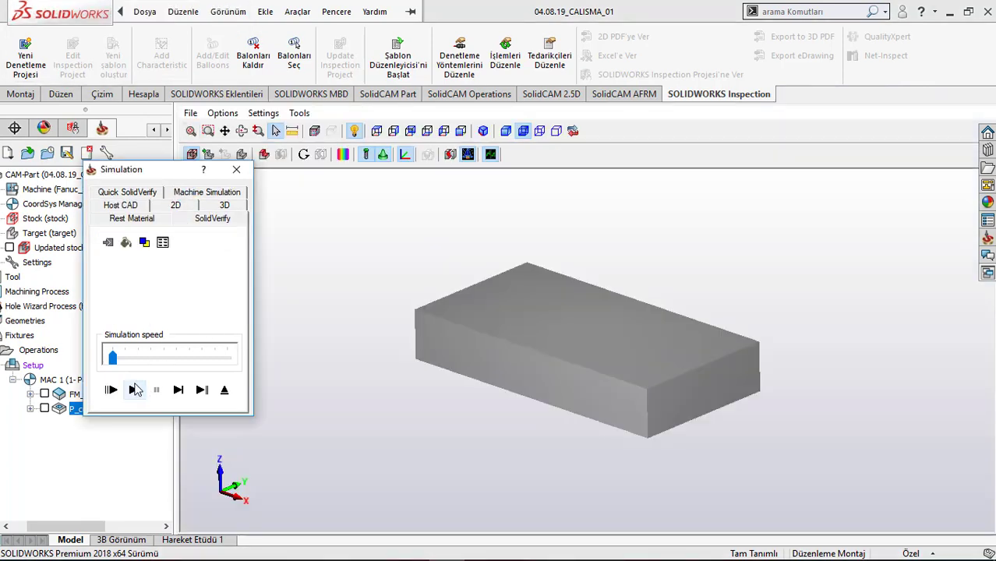
{"action": "left_click", "coordinate": [132, 389]}
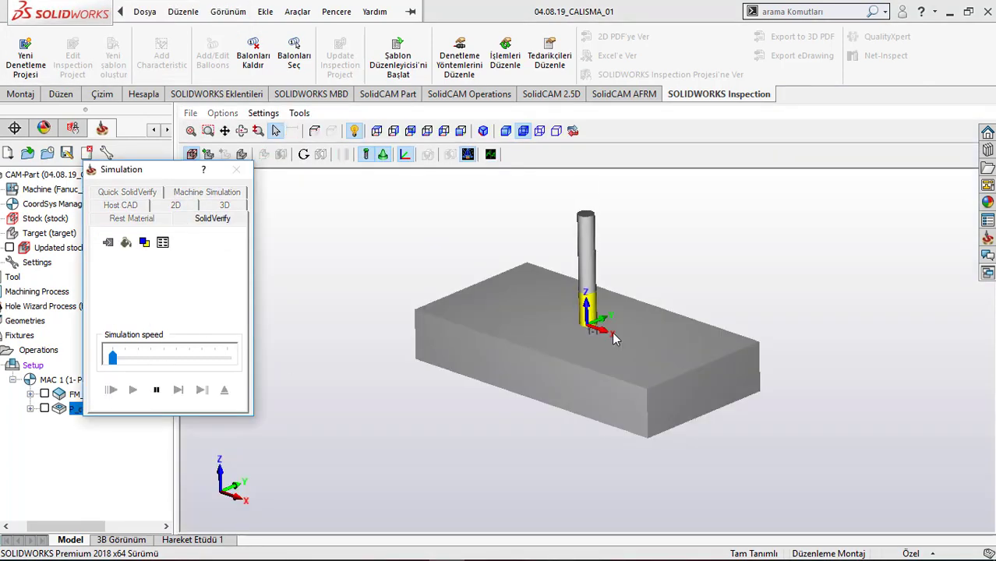
- Examine the helical entry and pocket clearing passes at different simulation speeds, and exit the simulation
{"action": "scroll", "coordinate": [596, 328], "scroll_direction": "up", "scroll_amount": 3}
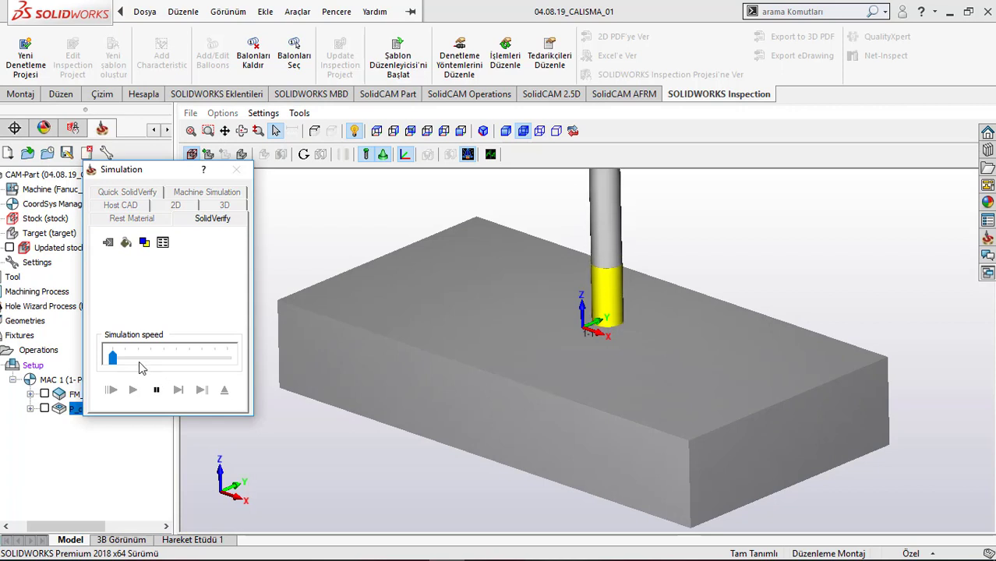
{"action": "left_click", "coordinate": [137, 360]}
{"action": "left_click_drag", "start_coordinate": [136, 360], "coordinate": [195, 368]}
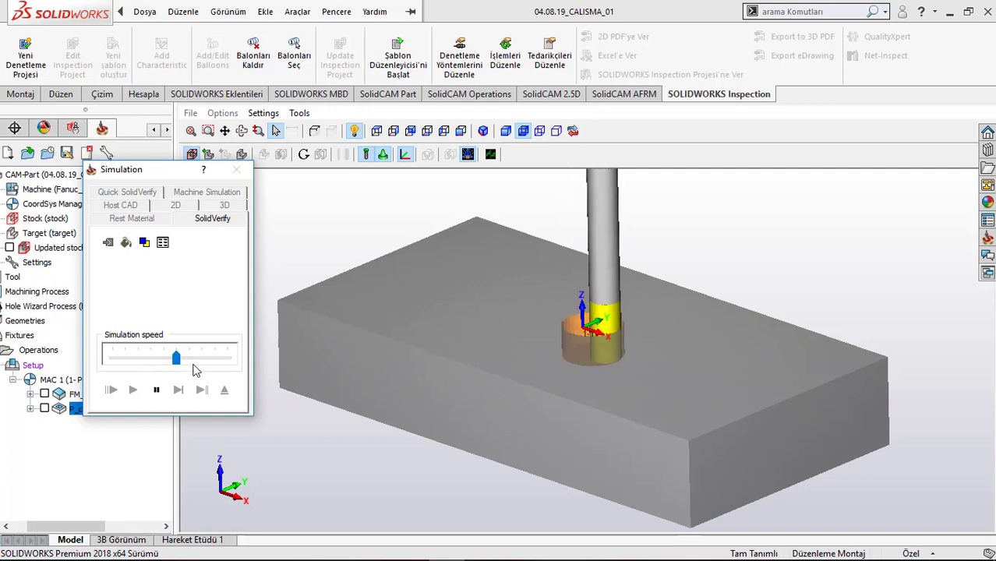
{"action": "left_click", "coordinate": [197, 368]}
{"action": "left_click_drag", "start_coordinate": [198, 368], "coordinate": [117, 360]}
{"action": "middle_click_drag", "start_coordinate": [431, 329], "coordinate": [566, 371]}
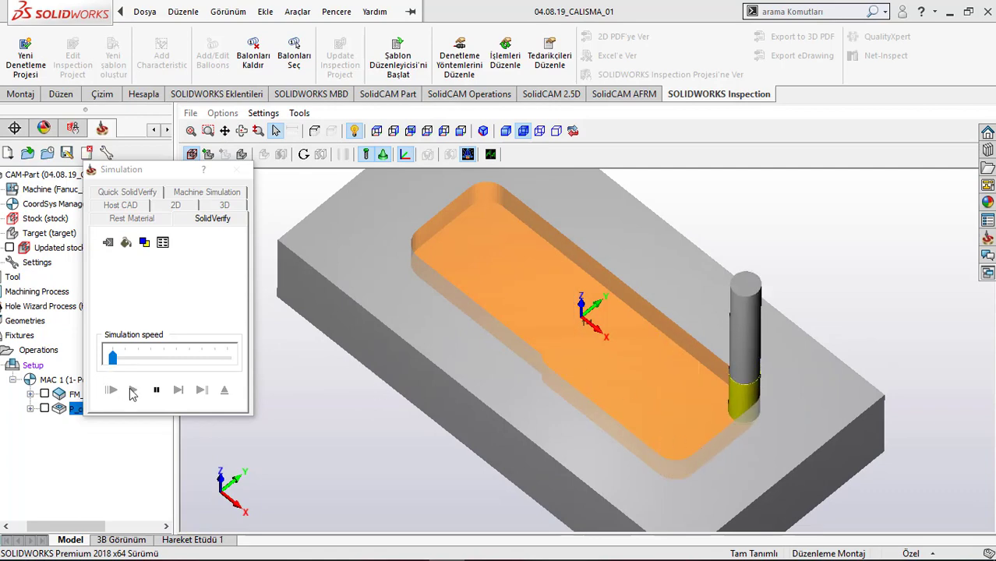
{"action": "left_click", "coordinate": [203, 390]}
{"action": "left_click", "coordinate": [224, 390]}
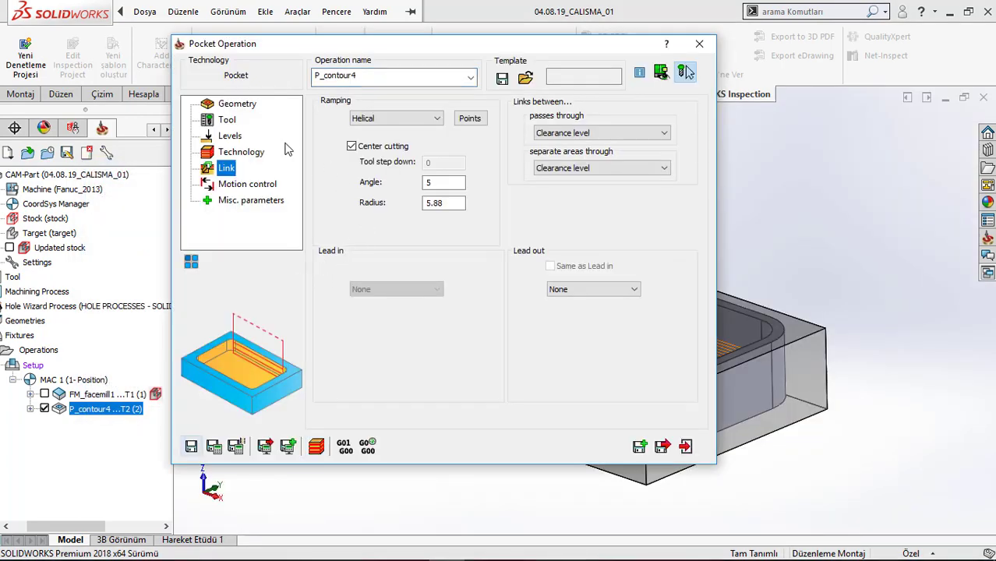
- Set the pocket's minimum overlap to 30% of the tool diameter and recalculate the operation
{"action": "left_click", "coordinate": [234, 151]}
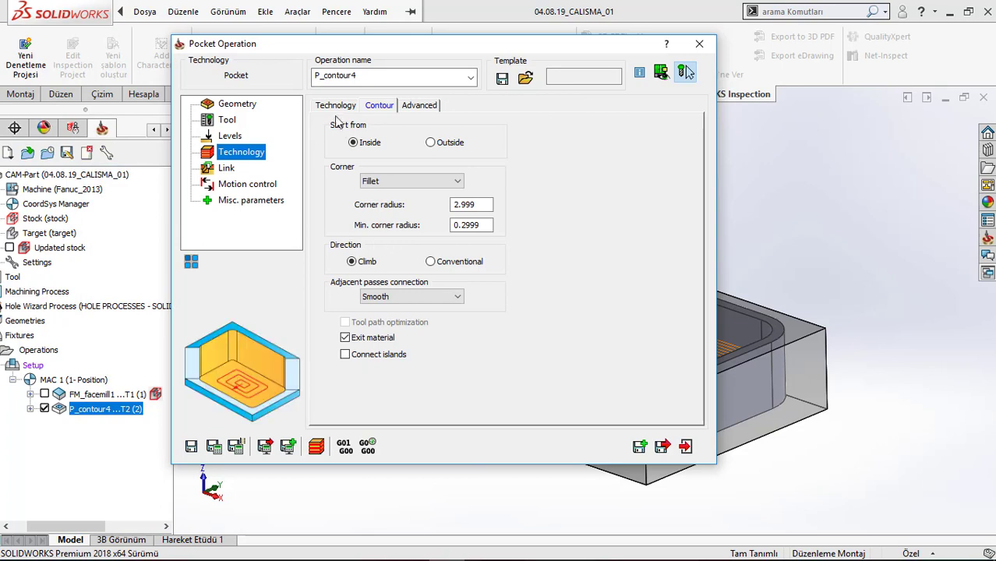
{"action": "left_click", "coordinate": [335, 106]}
{"action": "mouse_move", "coordinate": [475, 192]}
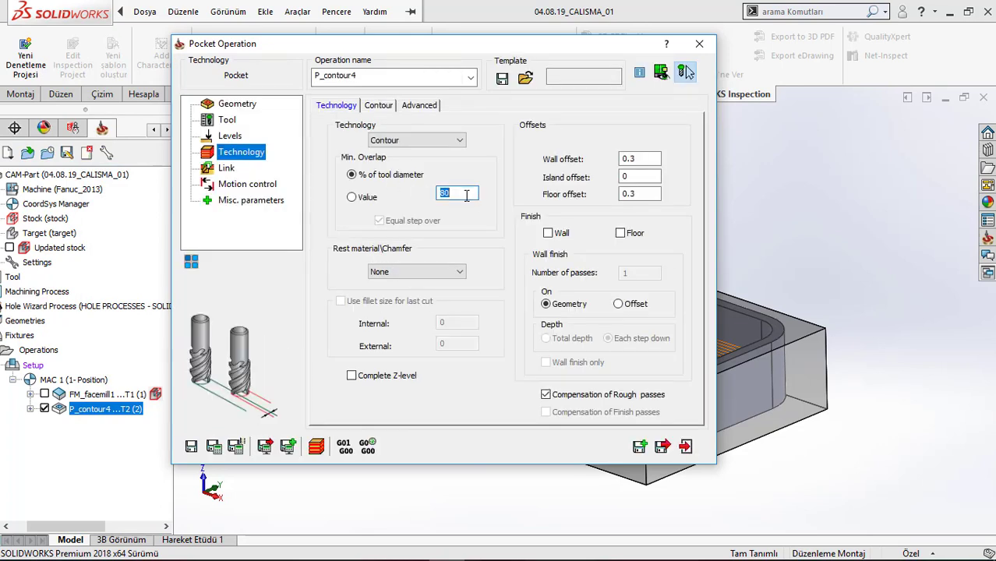
{"action": "left_click", "coordinate": [214, 447]}
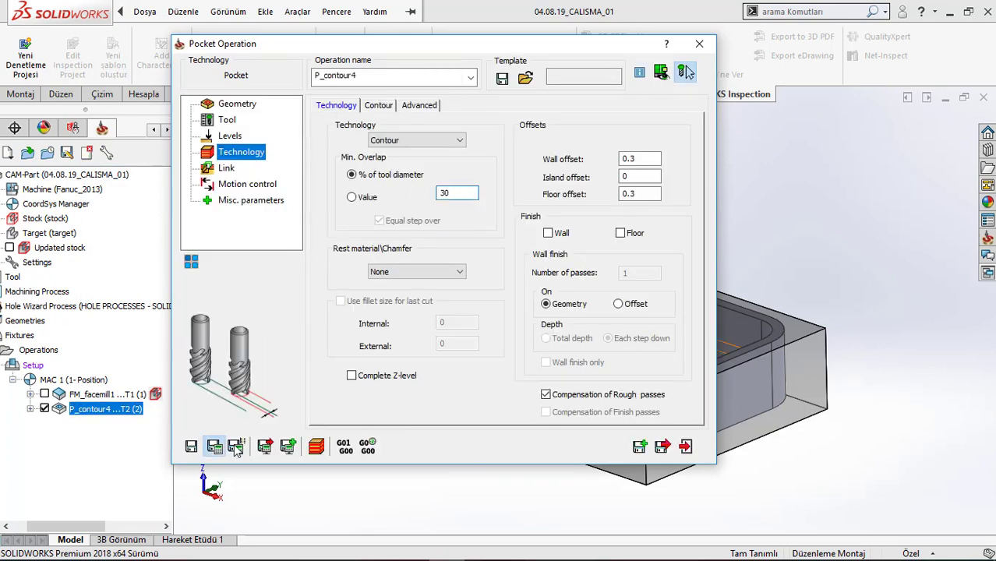
- Simulate the recalculated pocket in SolidVerify at a raised speed to check the pass spacing, and exit the simulation
{"action": "left_click", "coordinate": [315, 446]}
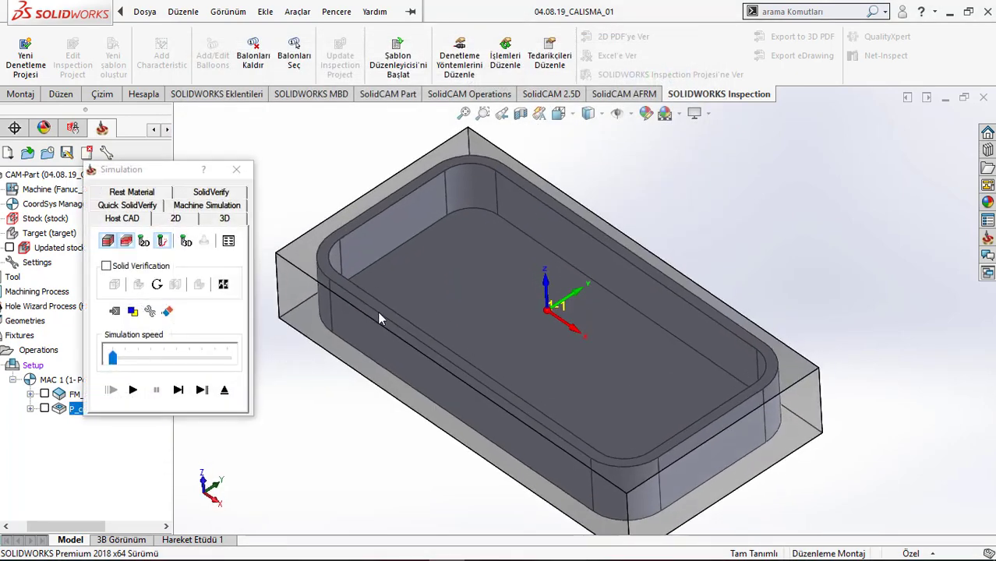
{"action": "left_click", "coordinate": [211, 192]}
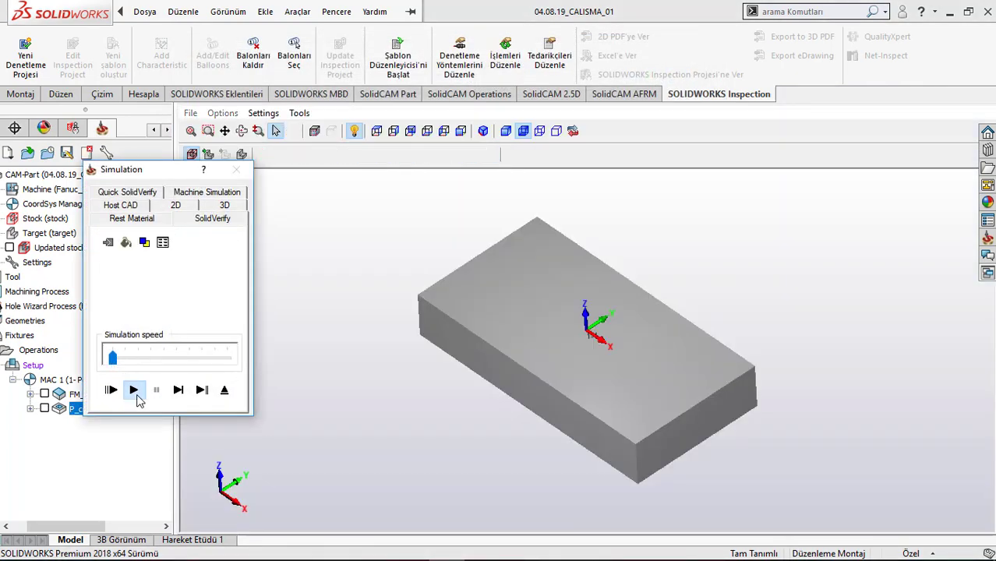
{"action": "left_click", "coordinate": [133, 390]}
{"action": "left_click", "coordinate": [184, 368]}
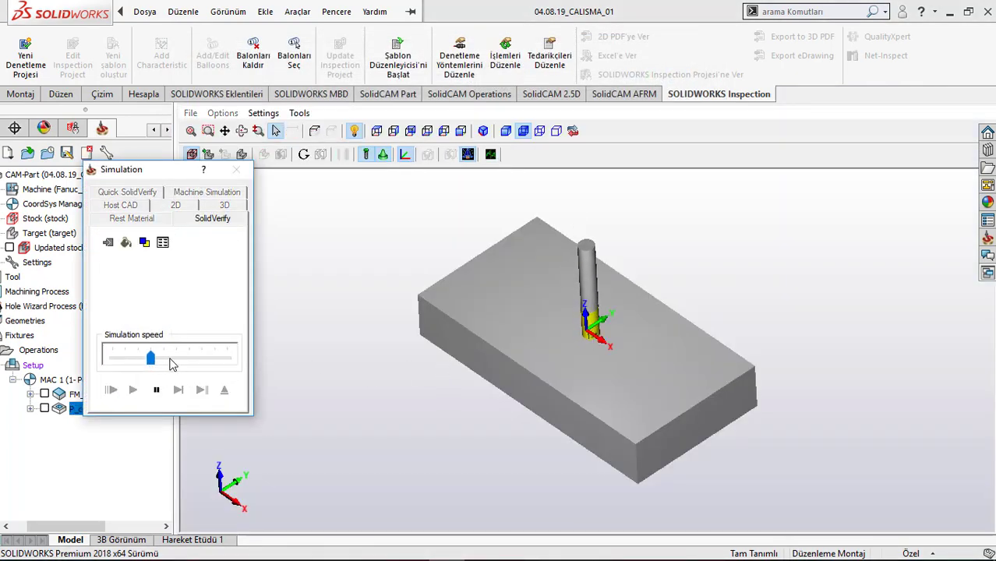
{"action": "left_click", "coordinate": [173, 364]}
{"action": "left_click_drag", "start_coordinate": [173, 364], "coordinate": [148, 366]}
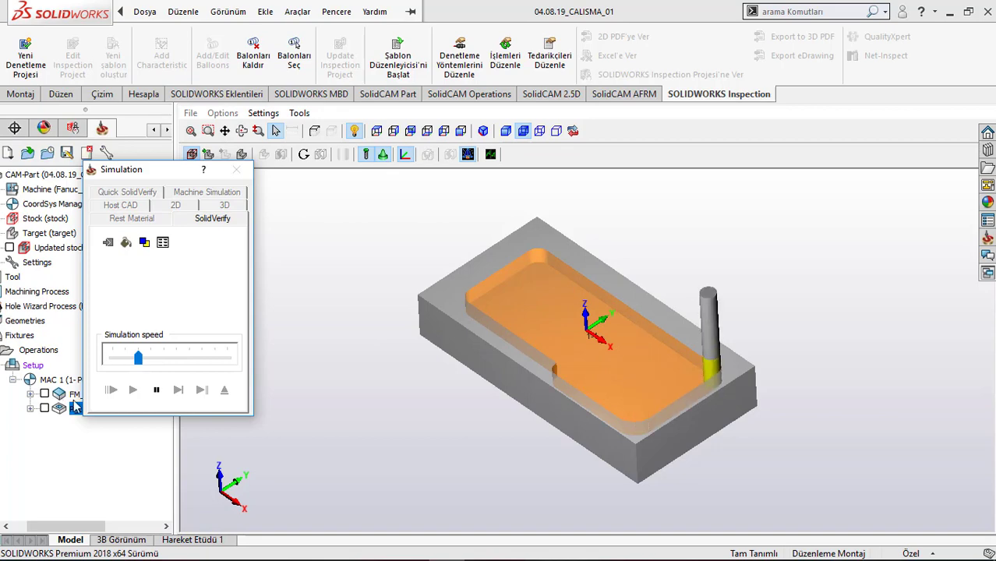
{"action": "left_click", "coordinate": [156, 390]}
{"action": "left_click", "coordinate": [226, 391]}
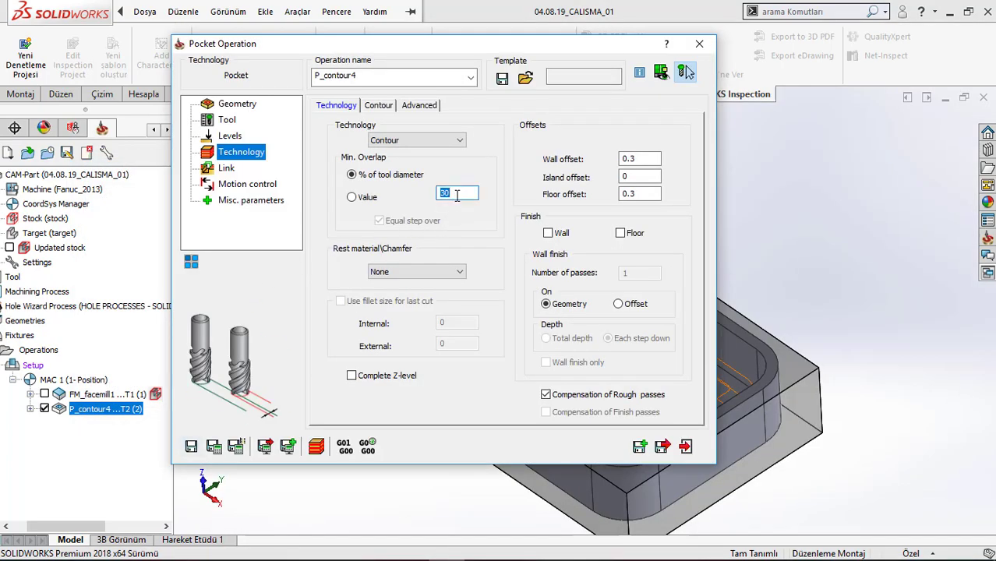
- Set the minimum overlap to 75% of the tool diameter, recalculate the operation and review its contour settings
{"action": "left_click", "coordinate": [214, 448]}
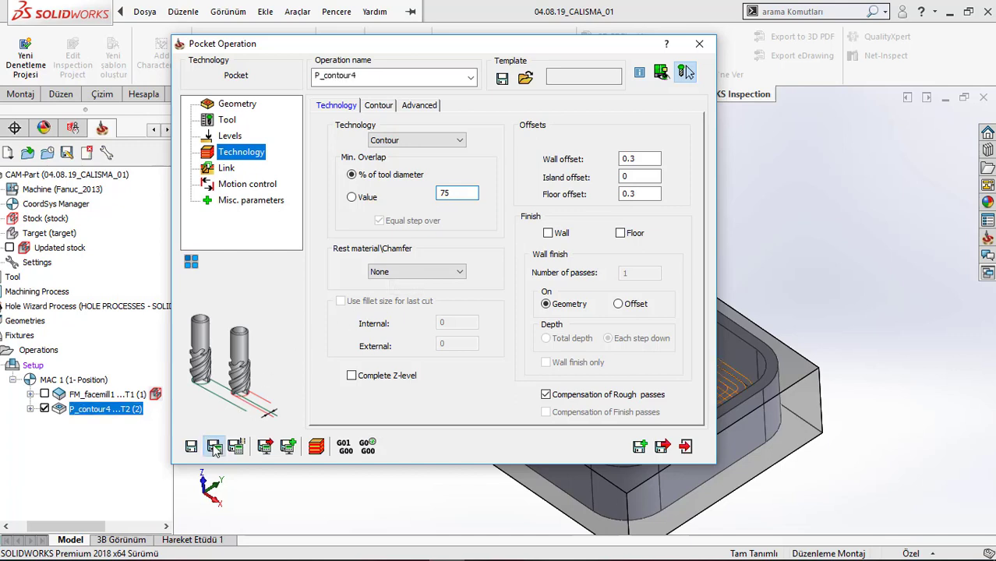
{"action": "left_click", "coordinate": [378, 107]}
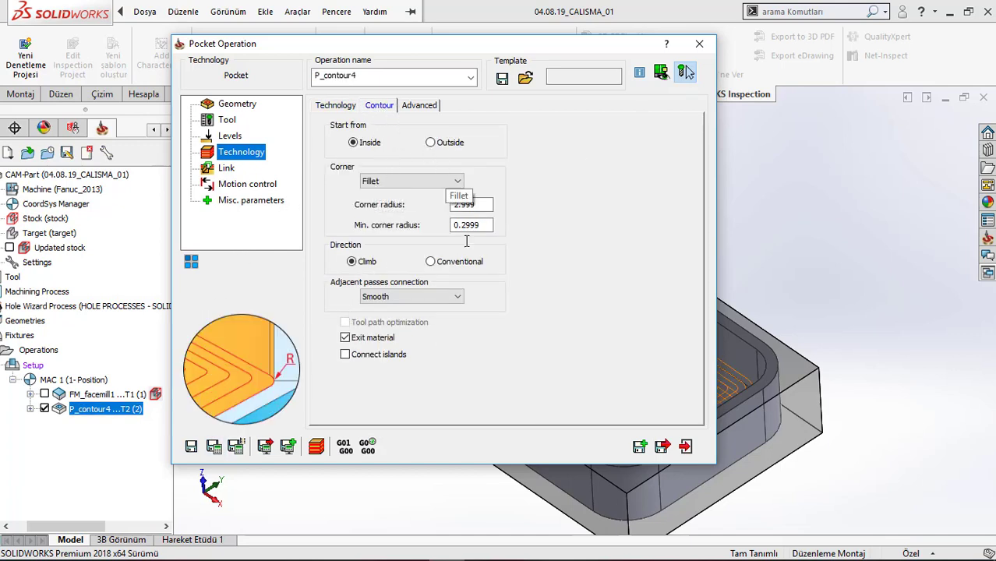
- Enable Trochoidal milling for the pocket with a radius of 6 and recalculate the operation
{"action": "left_click", "coordinate": [418, 106]}
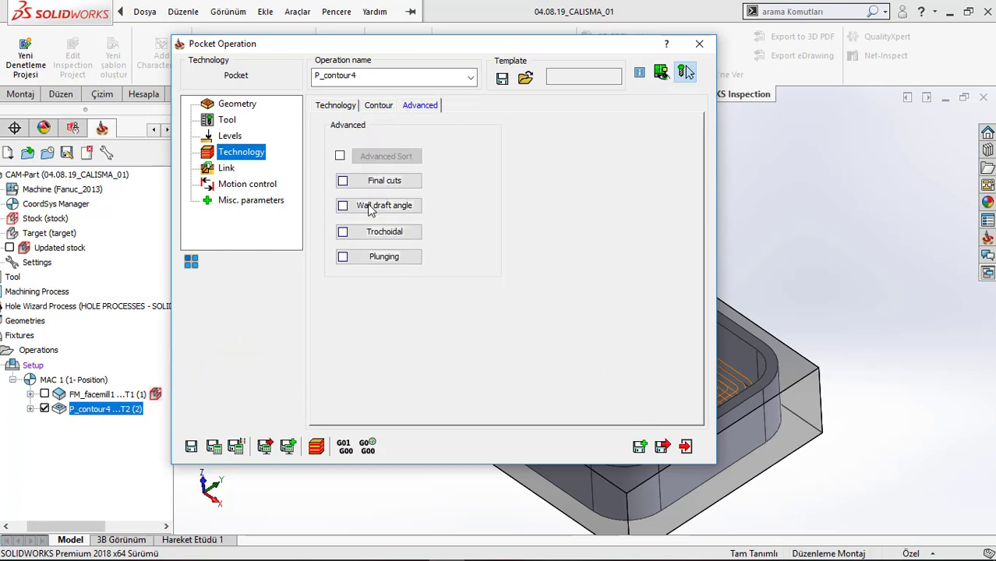
{"action": "left_click", "coordinate": [378, 233]}
{"action": "left_click", "coordinate": [378, 216]}
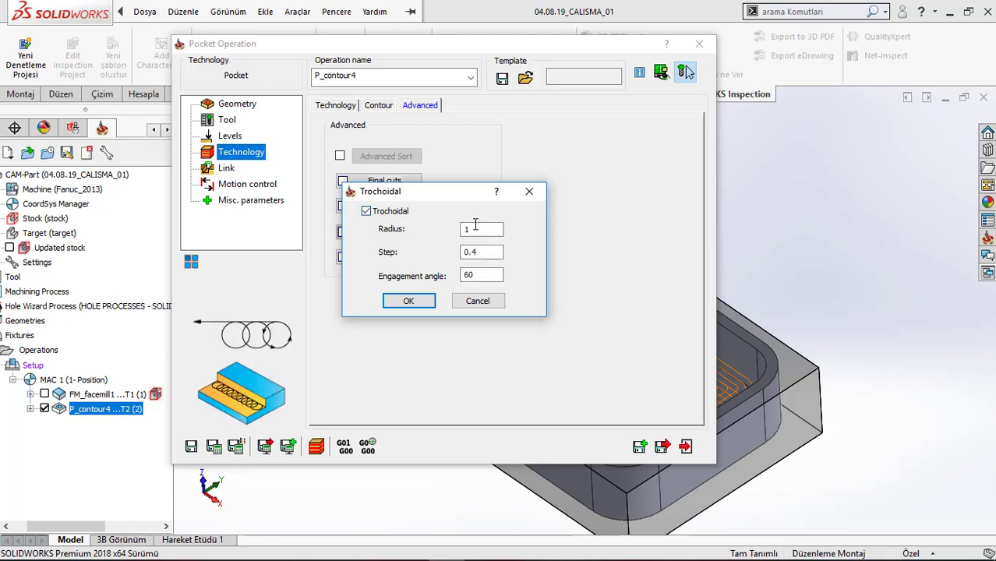
{"action": "left_click", "coordinate": [480, 227]}
{"action": "double_click", "coordinate": [484, 231]}
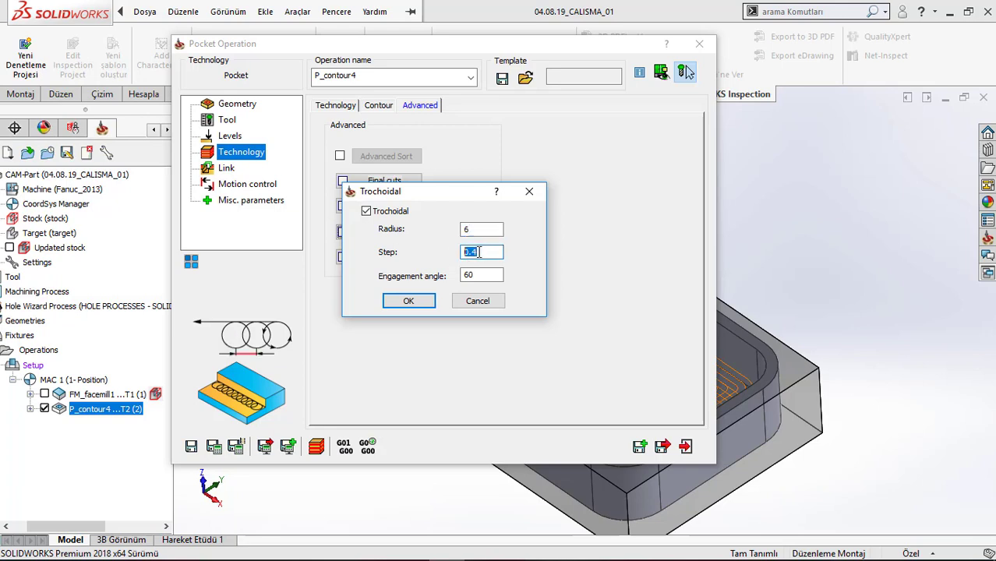
{"action": "mouse_move", "coordinate": [475, 279]}
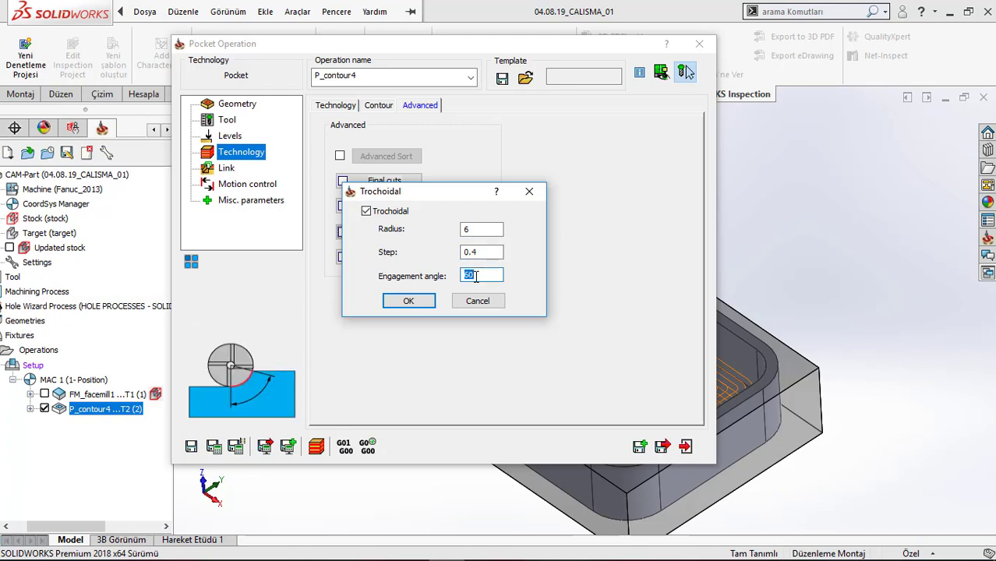
{"action": "left_click", "coordinate": [406, 301]}
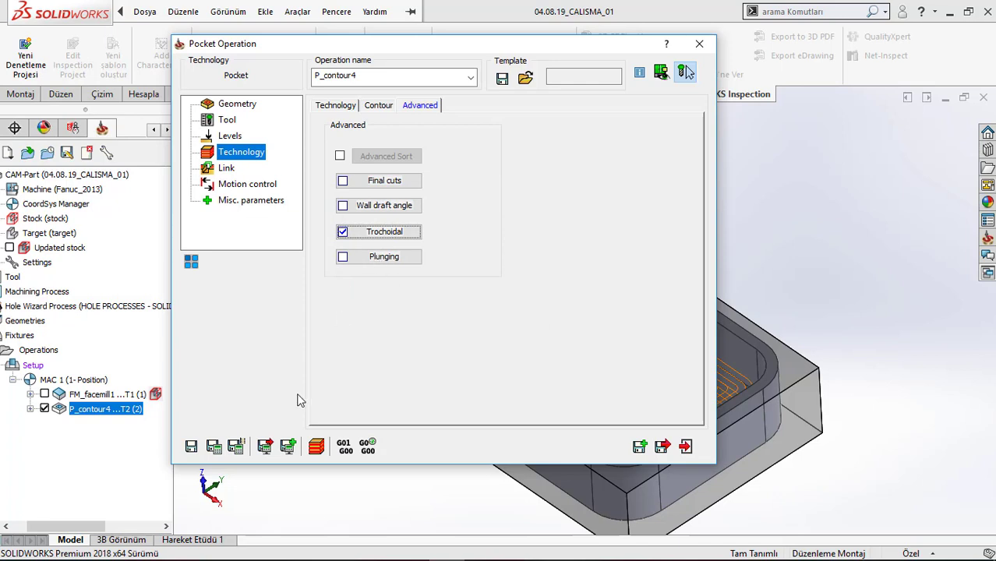
{"action": "left_click", "coordinate": [214, 448]}
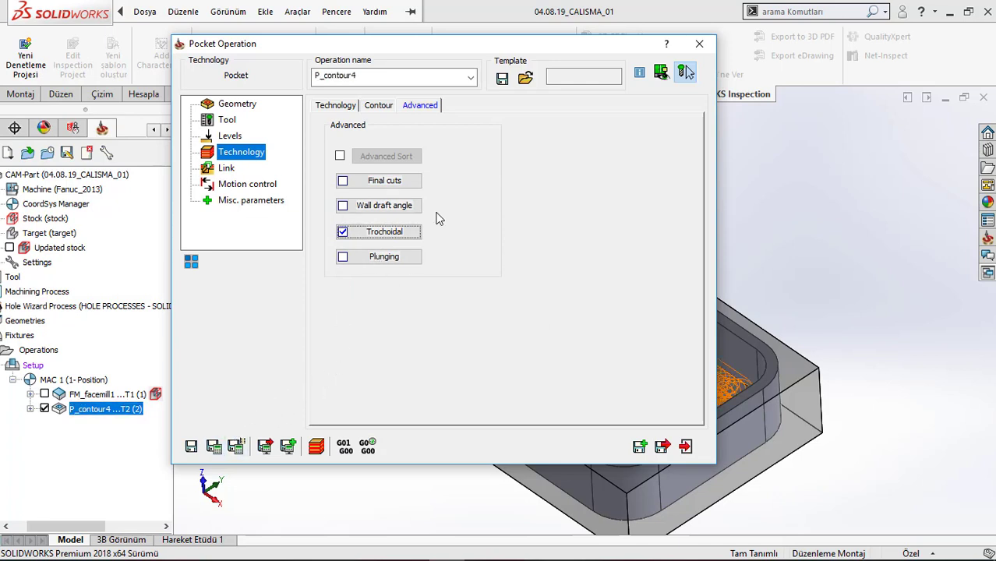
- Collapse the operation dialog to inspect the trochoidal toolpath inside the tray, and restore the dialog
{"action": "double_click", "coordinate": [439, 50]}
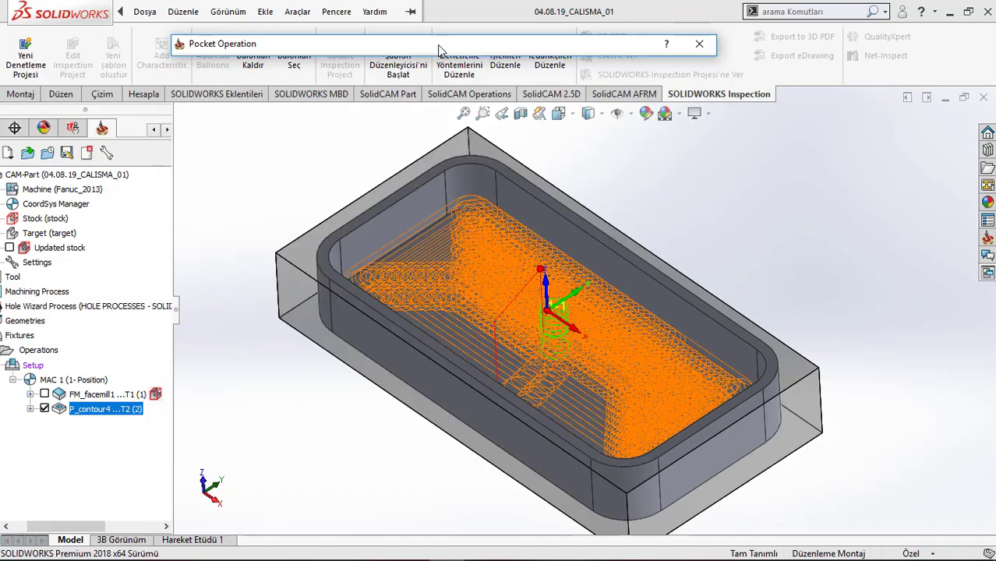
{"action": "middle_click_drag", "start_coordinate": [444, 296], "coordinate": [516, 163]}
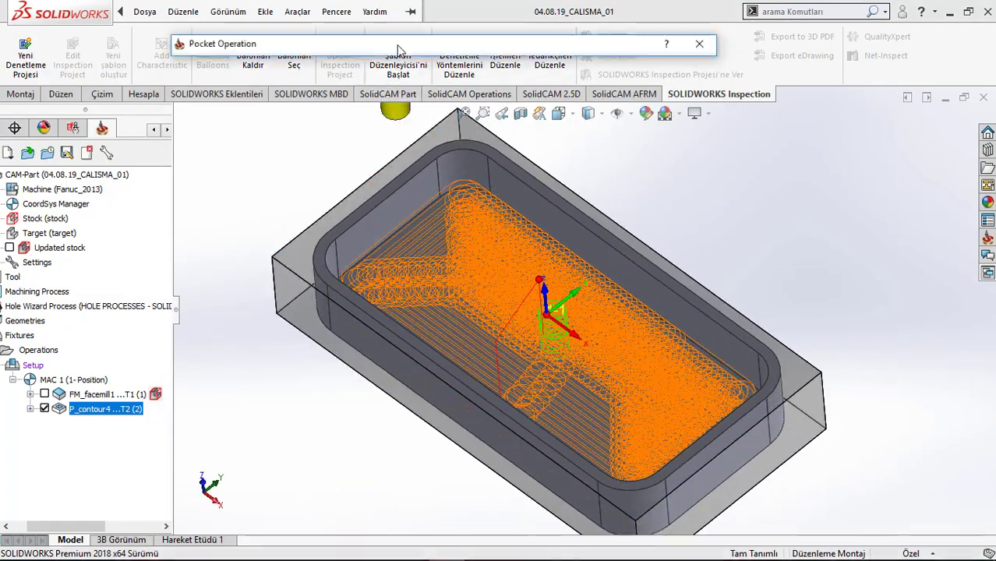
{"action": "double_click", "coordinate": [399, 43]}
- Simulate the trochoidal pocket in SolidVerify, examine the tool motion up close at adjusted speed, and exit the simulation
{"action": "left_click", "coordinate": [321, 449]}
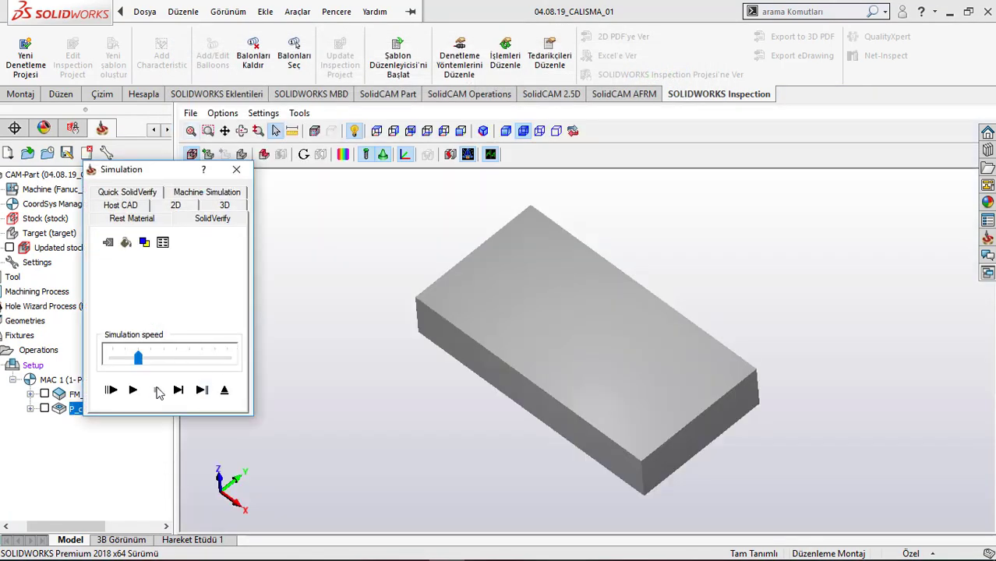
{"action": "left_click", "coordinate": [132, 389]}
{"action": "scroll", "coordinate": [588, 331], "scroll_direction": "up", "scroll_amount": 2}
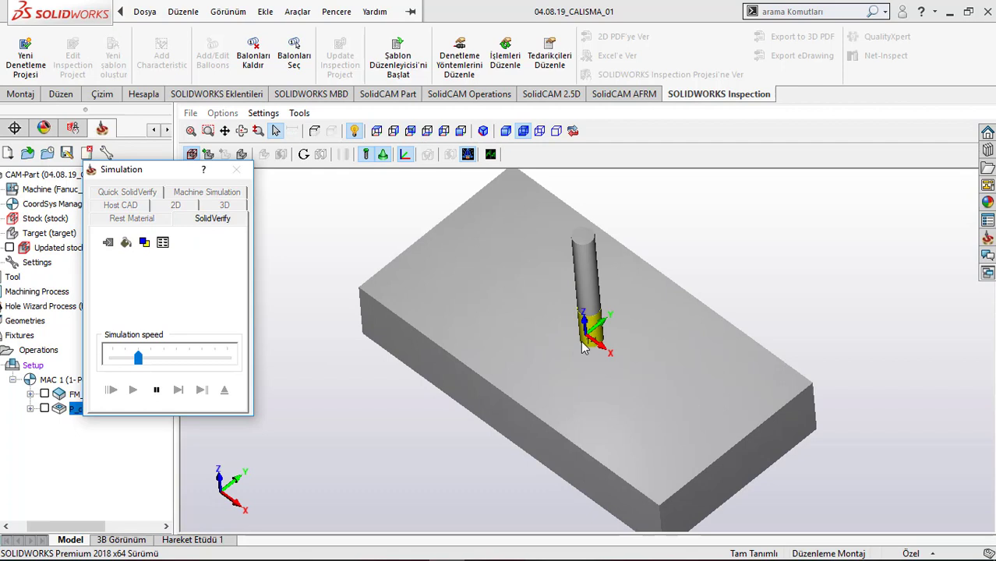
{"action": "left_click", "coordinate": [177, 358]}
{"action": "left_click_drag", "start_coordinate": [177, 359], "coordinate": [151, 363]}
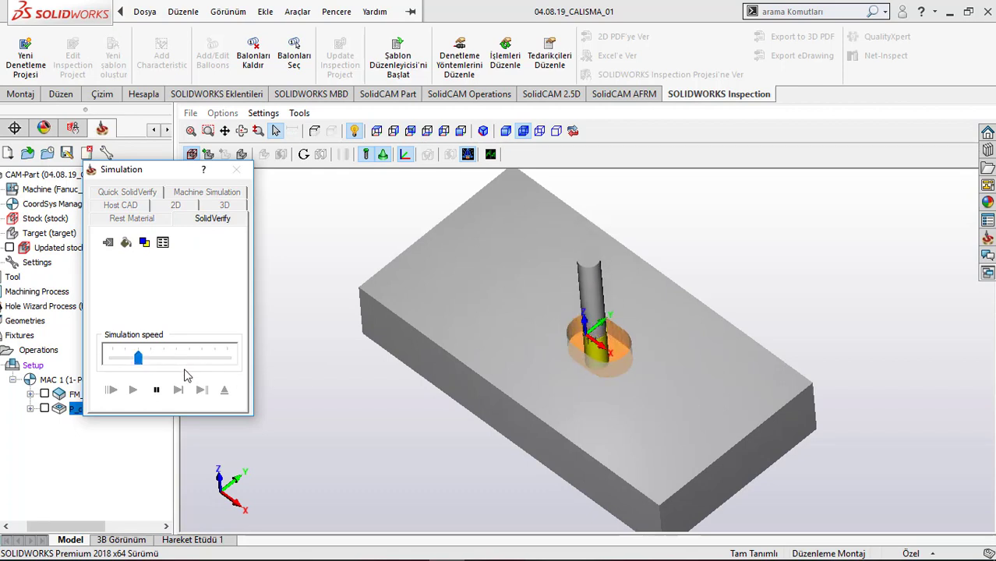
{"action": "scroll", "coordinate": [623, 357], "scroll_direction": "up", "scroll_amount": 2}
{"action": "scroll", "coordinate": [622, 348], "scroll_direction": "up", "scroll_amount": 1}
{"action": "scroll", "coordinate": [622, 348], "scroll_direction": "up", "scroll_amount": 1}
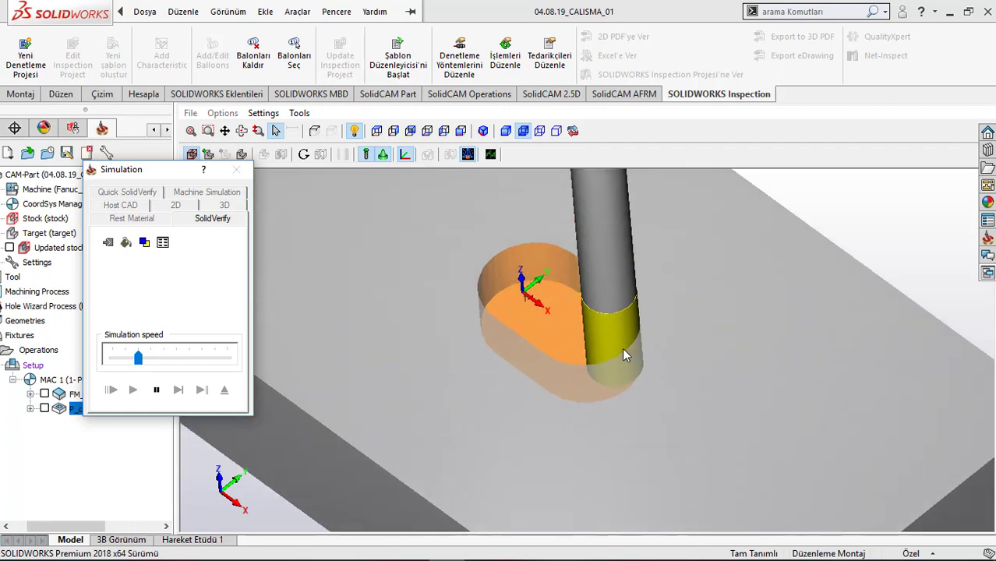
{"action": "left_click", "coordinate": [155, 360]}
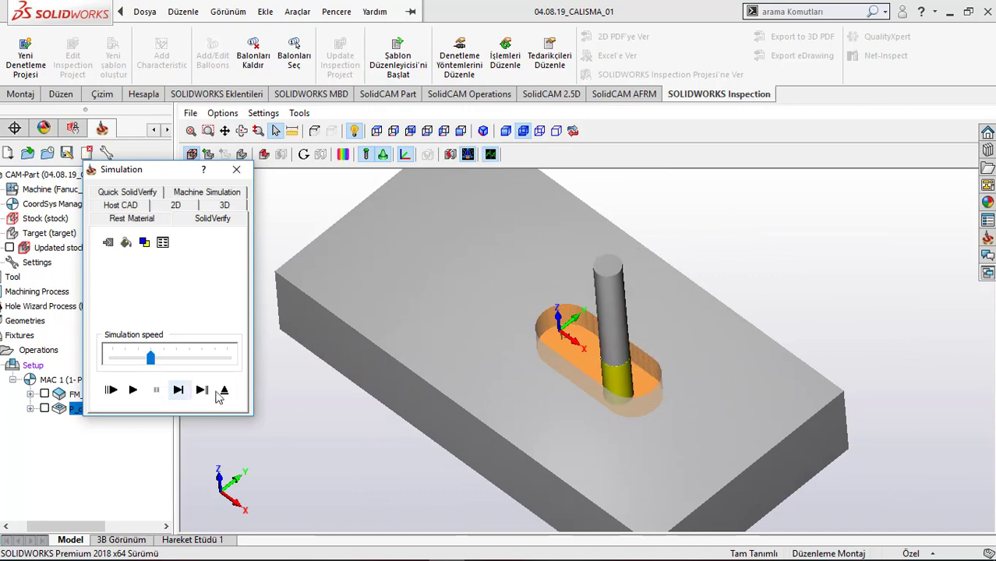
{"action": "left_click", "coordinate": [225, 390]}
- Set the trochoidal radius to 4, recalculate the pocket operation and open its simulation
{"action": "left_click", "coordinate": [371, 235]}
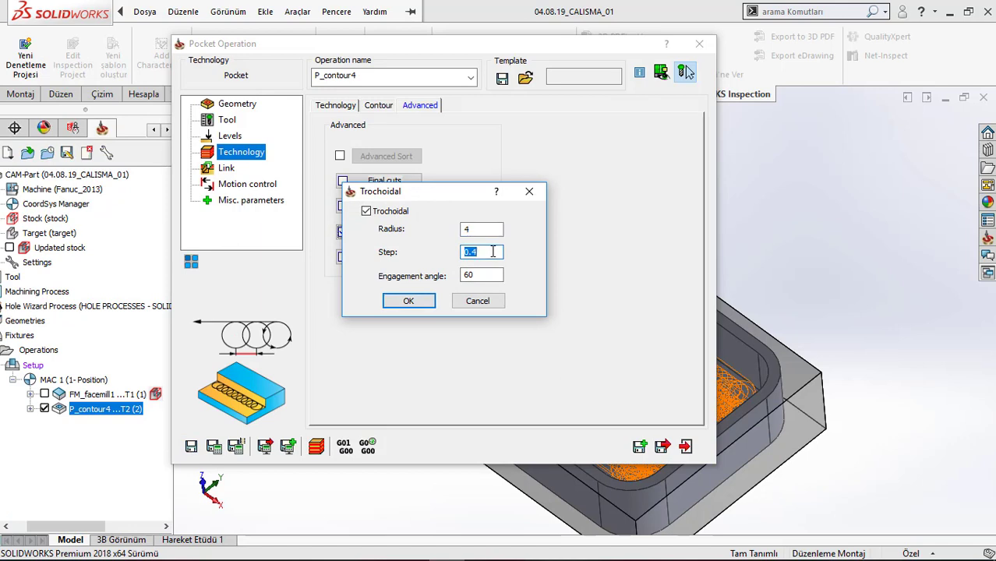
{"action": "left_click", "coordinate": [408, 301]}
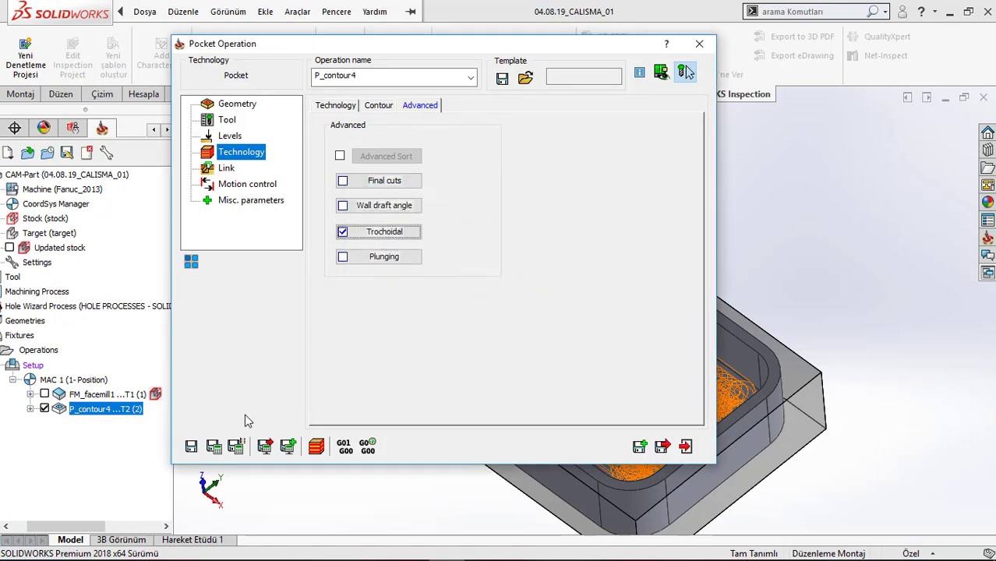
{"action": "left_click", "coordinate": [214, 446]}
{"action": "left_click", "coordinate": [316, 446]}
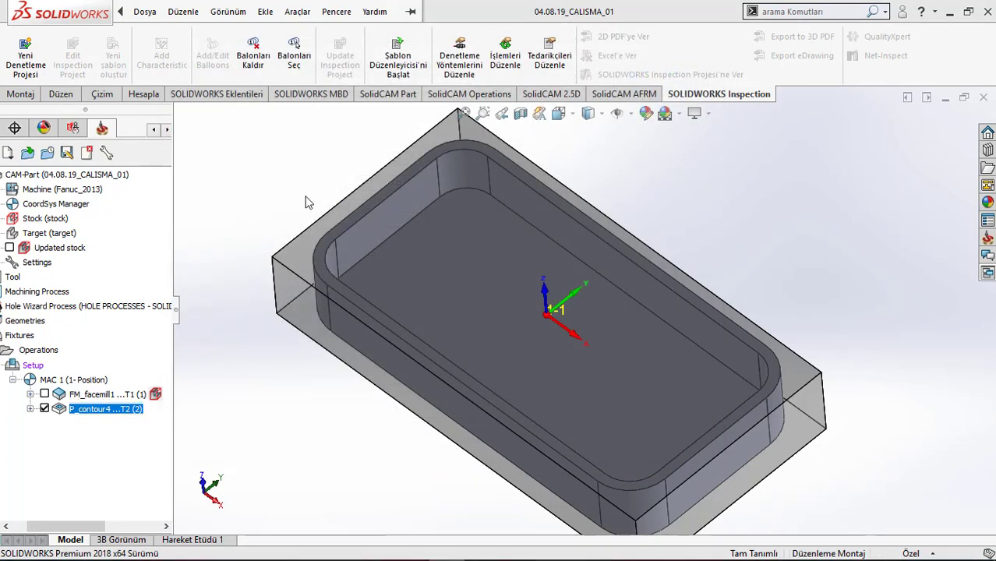
- Simulate the pocket with the trochoidal radius of 4 in SolidVerify, examine the tool motion up close at varied speeds, and exit the simulation
{"action": "left_click", "coordinate": [204, 192]}
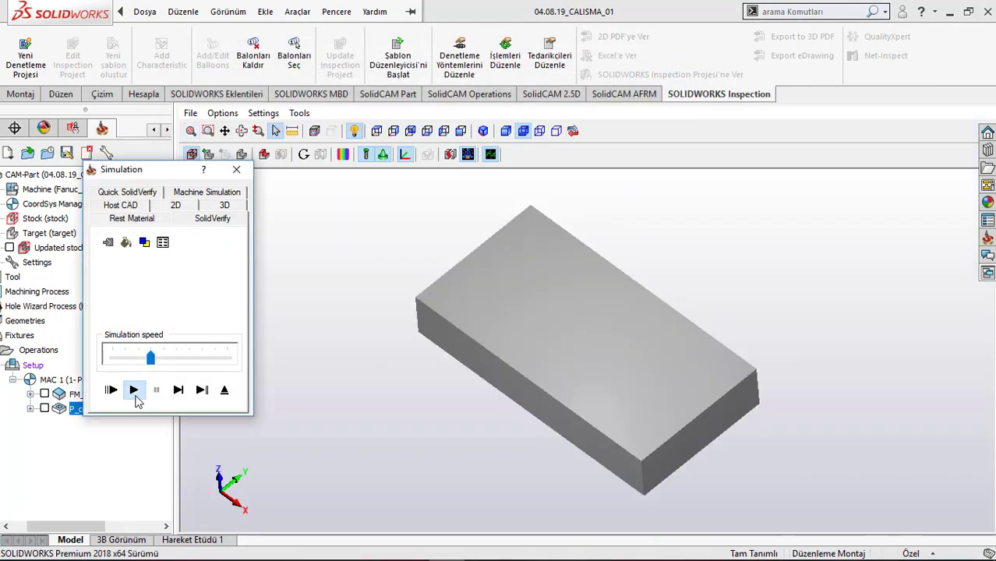
{"action": "left_click", "coordinate": [134, 389]}
{"action": "scroll", "coordinate": [400, 389], "scroll_direction": "up", "scroll_amount": 5}
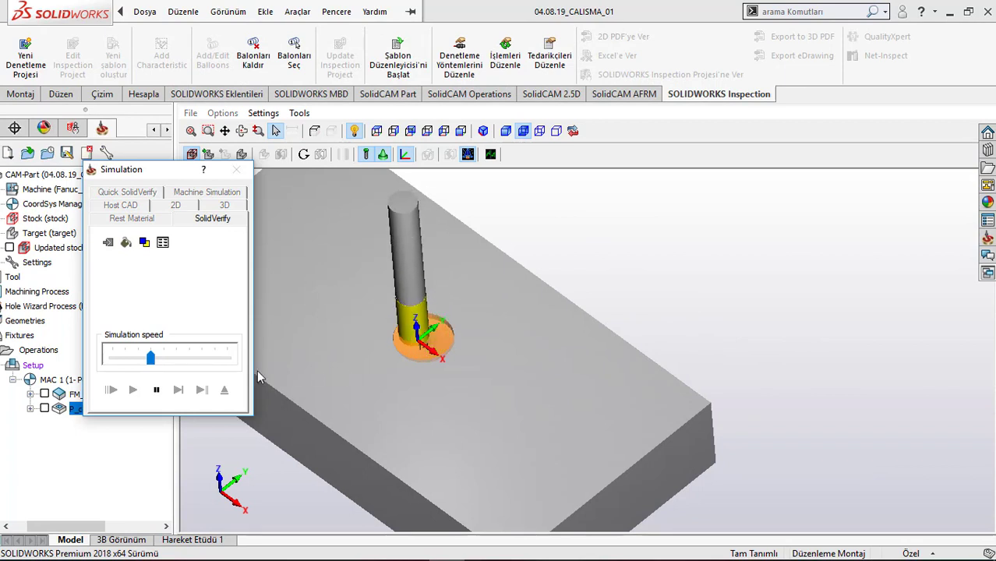
{"action": "mouse_move", "coordinate": [150, 358]}
{"action": "left_mouse_down"}
{"action": "mouse_move", "coordinate": [189, 361]}
{"action": "mouse_move", "coordinate": [138, 359]}
{"action": "left_mouse_up"}
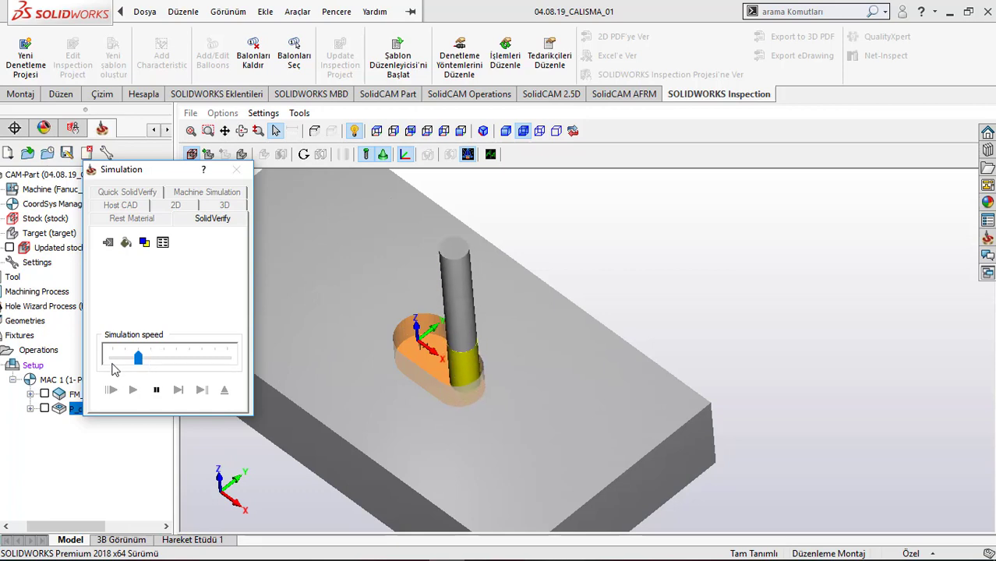
{"action": "left_click_drag", "start_coordinate": [138, 360], "coordinate": [189, 359]}
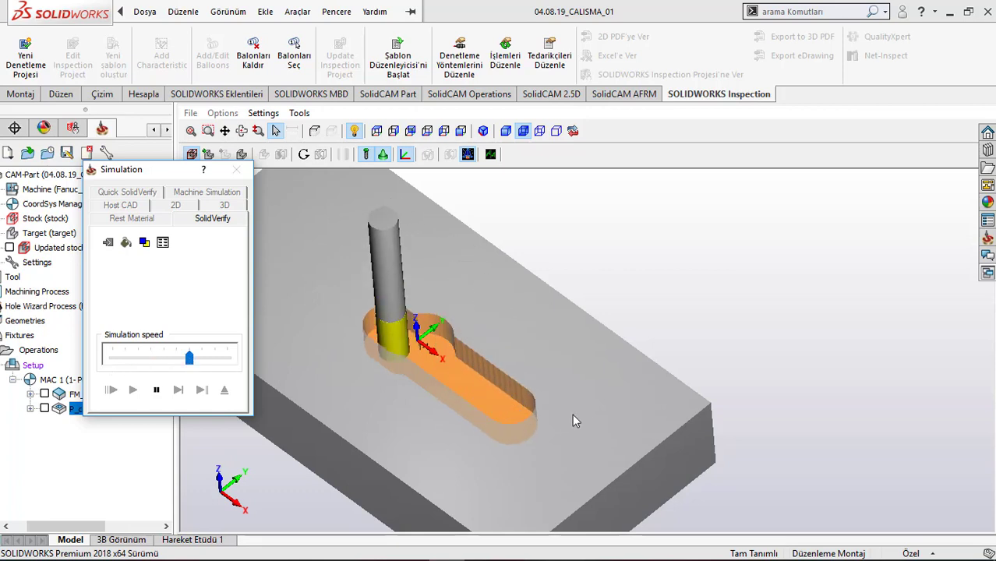
{"action": "scroll", "coordinate": [574, 421], "scroll_direction": "down", "scroll_amount": 5}
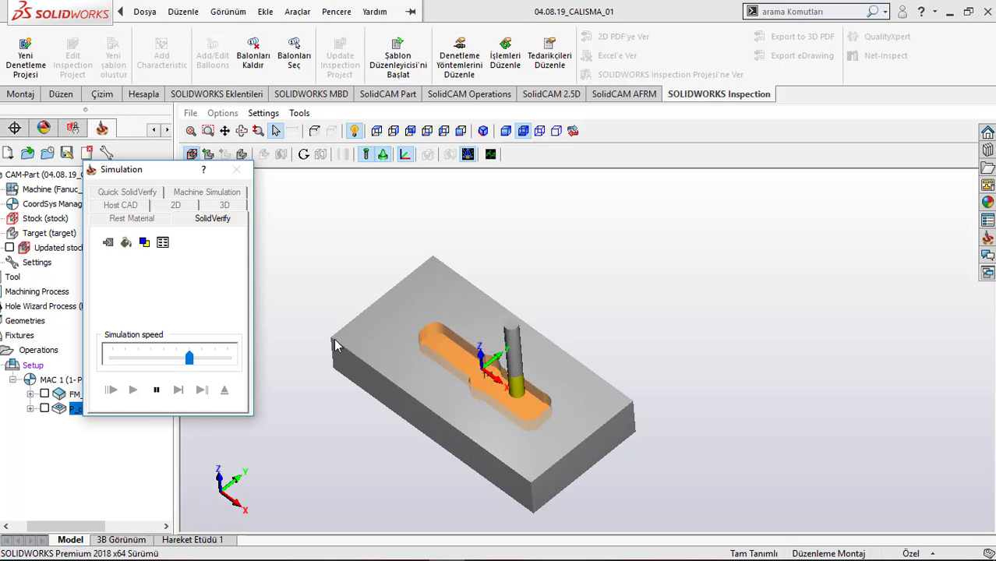
{"action": "left_click", "coordinate": [222, 360]}
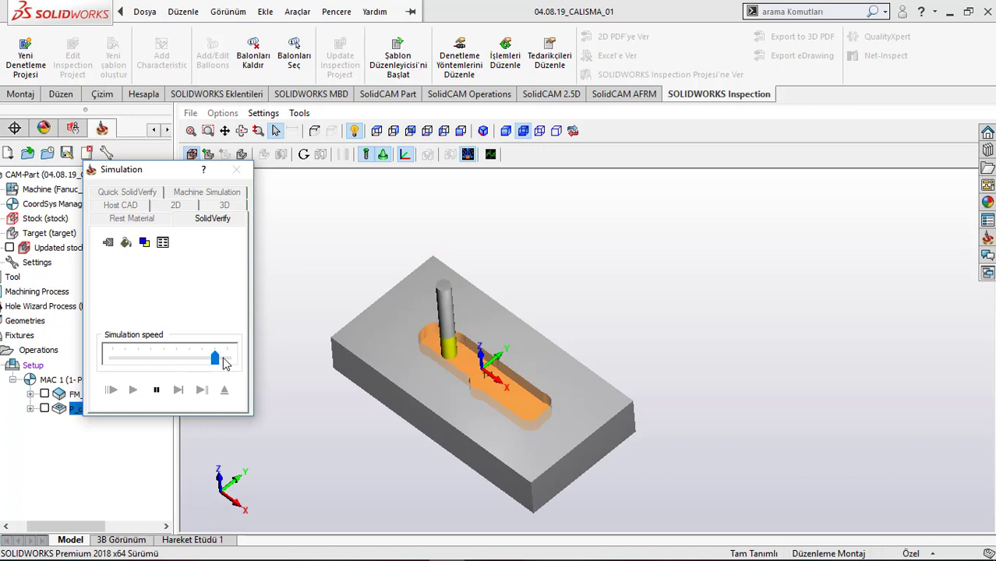
{"action": "left_click_drag", "start_coordinate": [220, 357], "coordinate": [175, 359]}
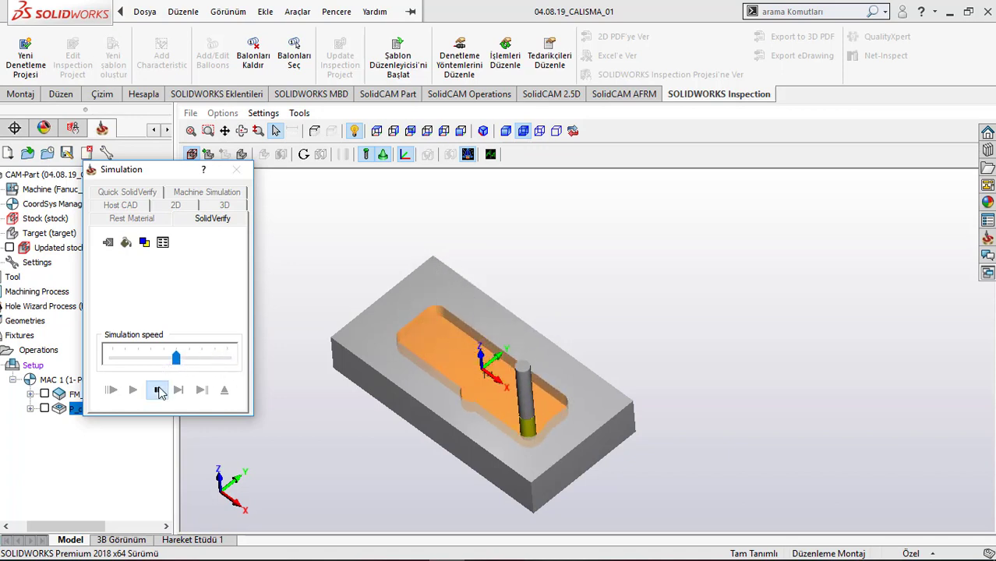
{"action": "left_click", "coordinate": [224, 389]}
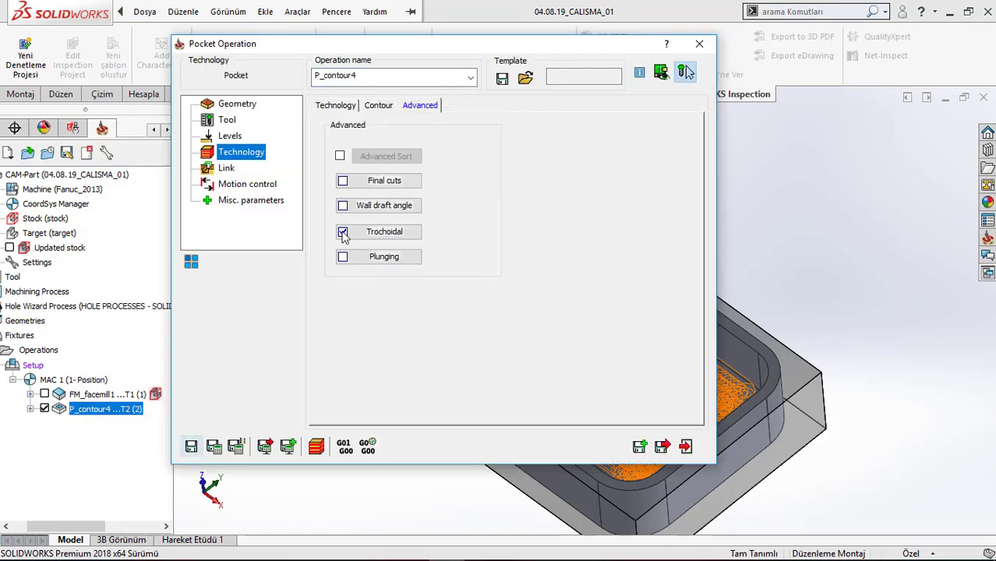
- Turn off Trochoidal milling for the pocket operation
{"action": "left_click", "coordinate": [342, 233]}
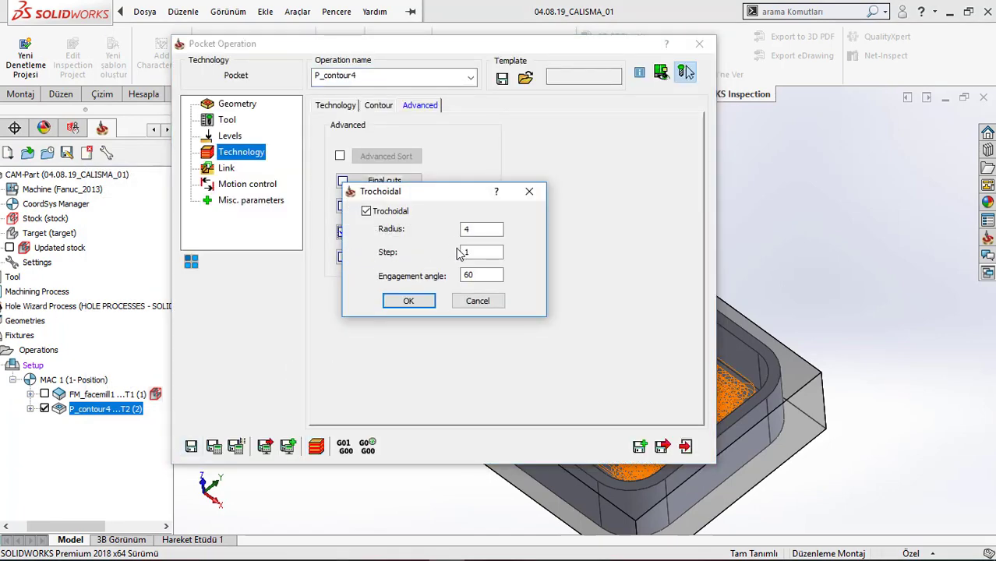
{"action": "left_click", "coordinate": [366, 212]}
{"action": "left_click", "coordinate": [409, 302]}
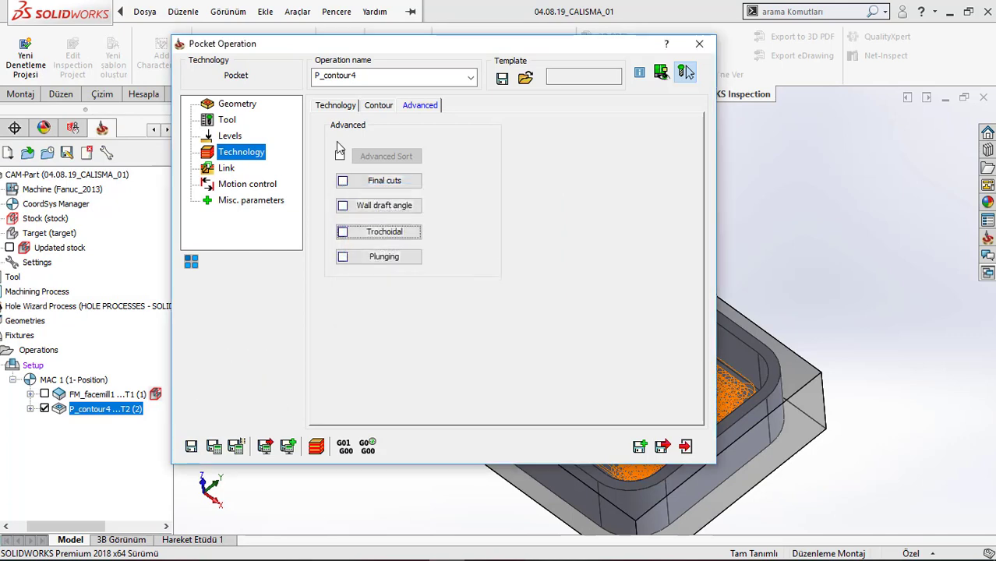
- Review the pocket operation's contour, motion control, technology, plunging and levels settings without changing them
{"action": "left_click", "coordinate": [378, 105]}
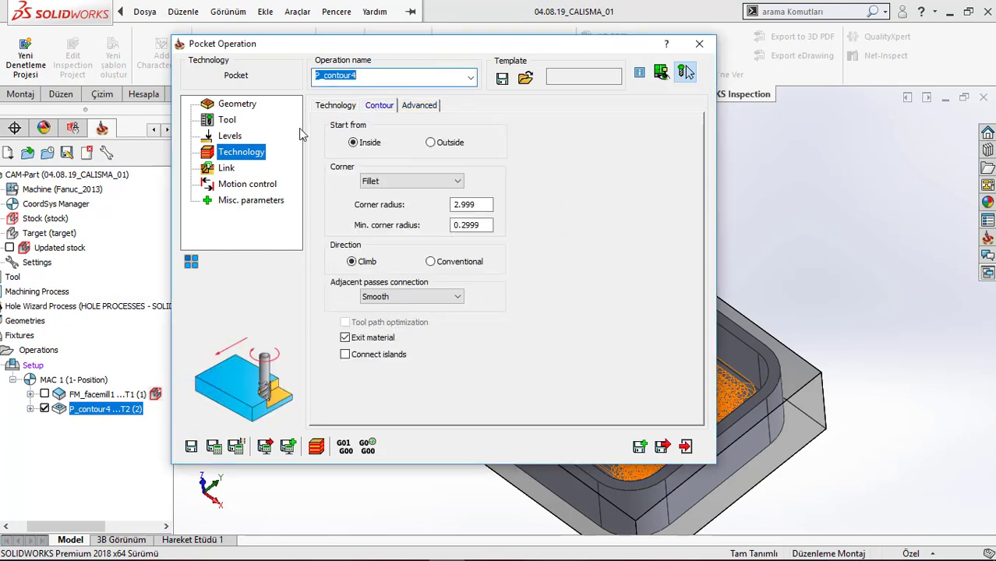
{"action": "left_click", "coordinate": [228, 167]}
{"action": "left_click", "coordinate": [220, 185]}
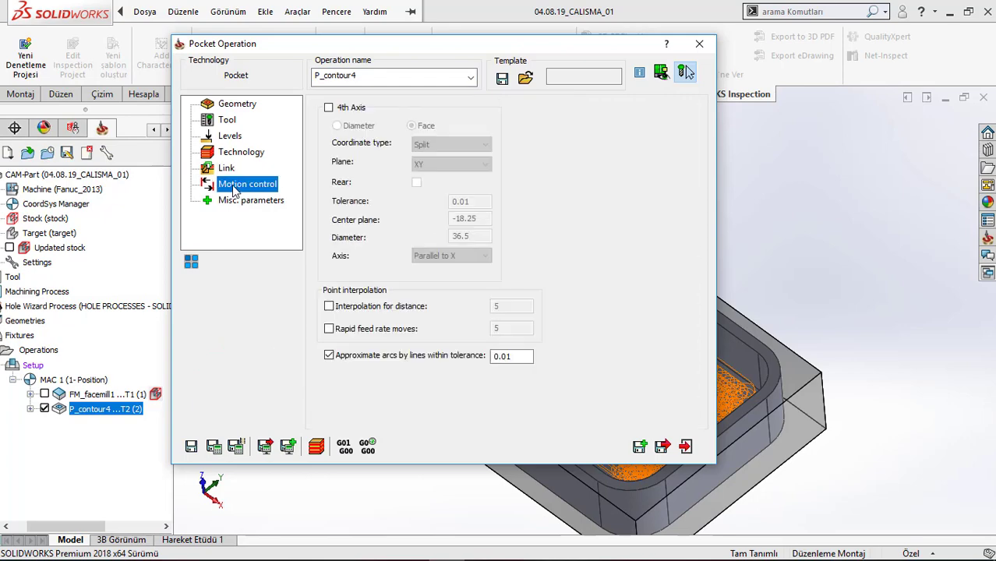
{"action": "left_click", "coordinate": [242, 153]}
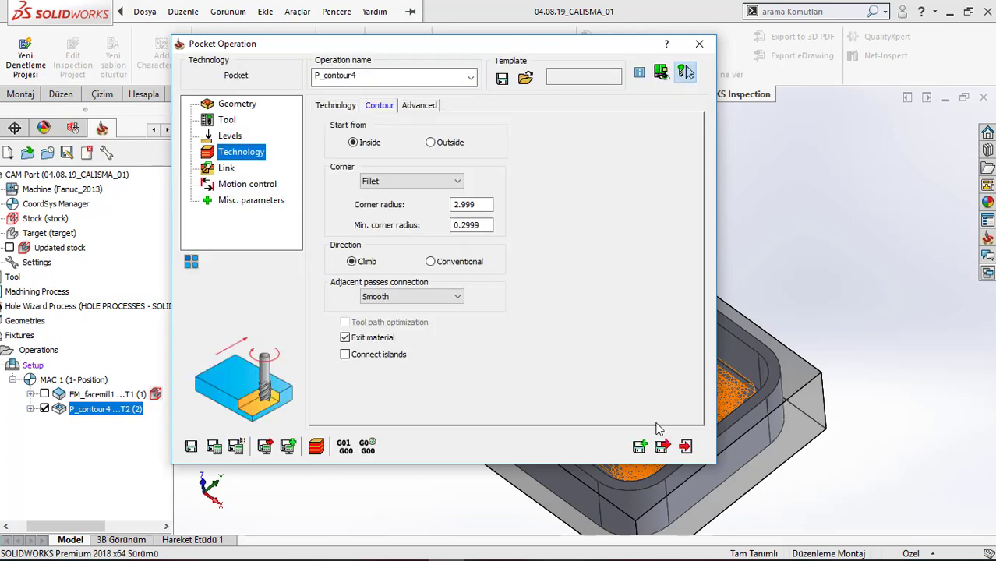
{"action": "left_click", "coordinate": [348, 105]}
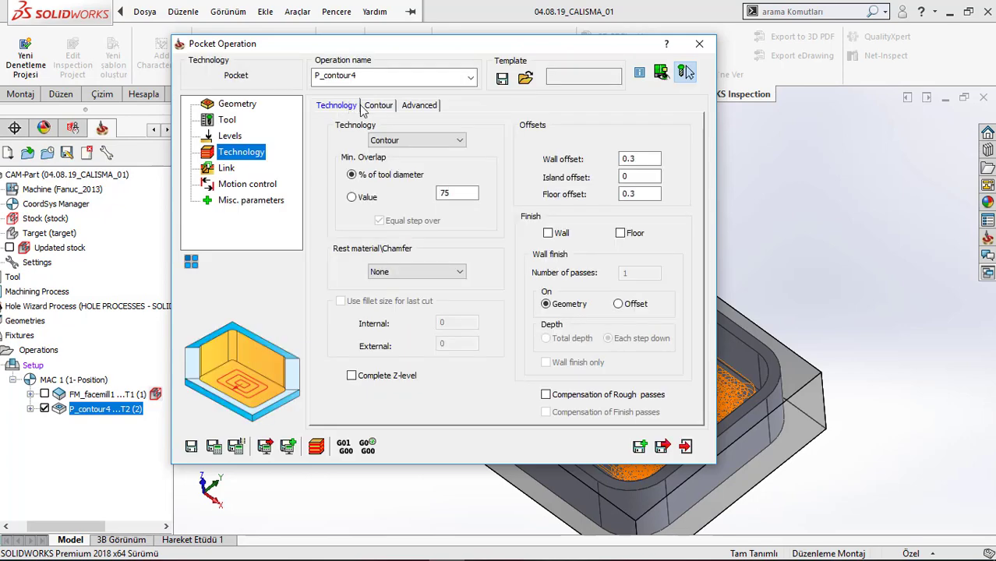
{"action": "left_click", "coordinate": [413, 106]}
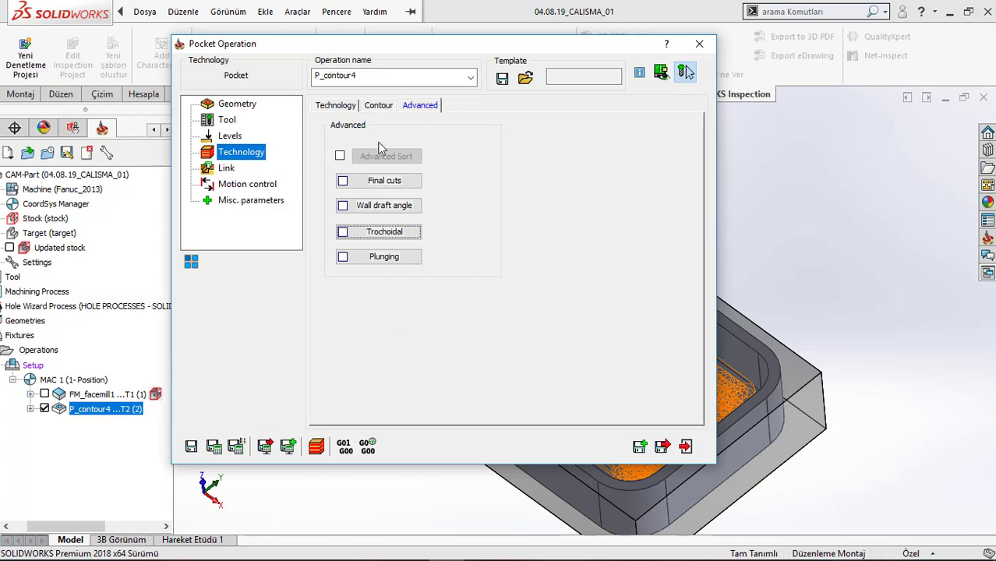
{"action": "left_click", "coordinate": [386, 257]}
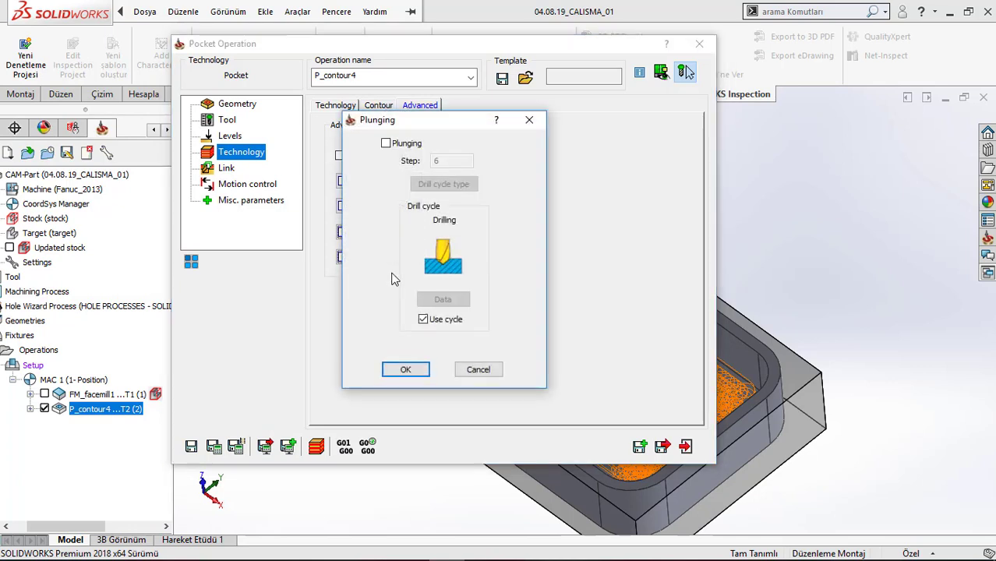
{"action": "left_click", "coordinate": [529, 122]}
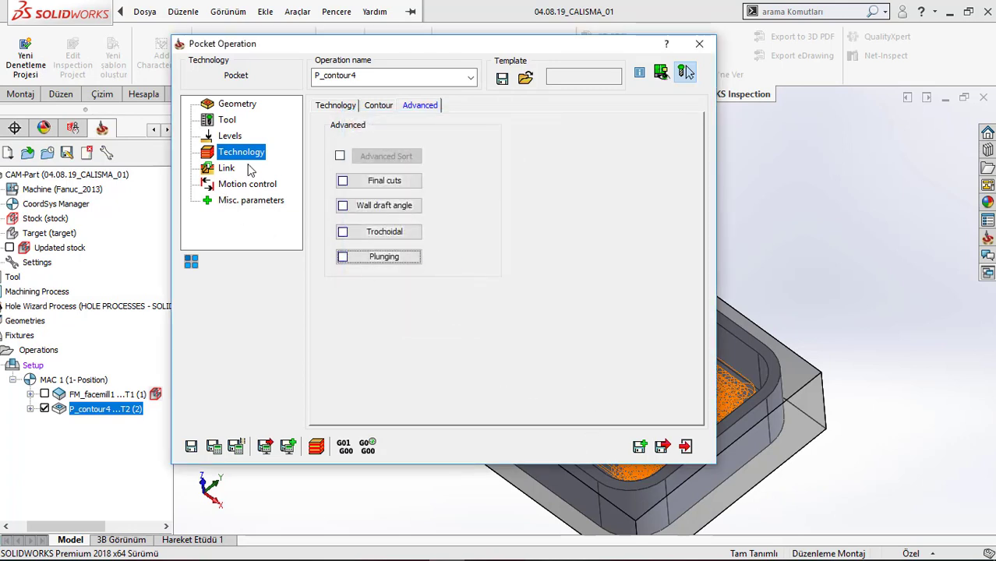
{"action": "left_click", "coordinate": [237, 136]}
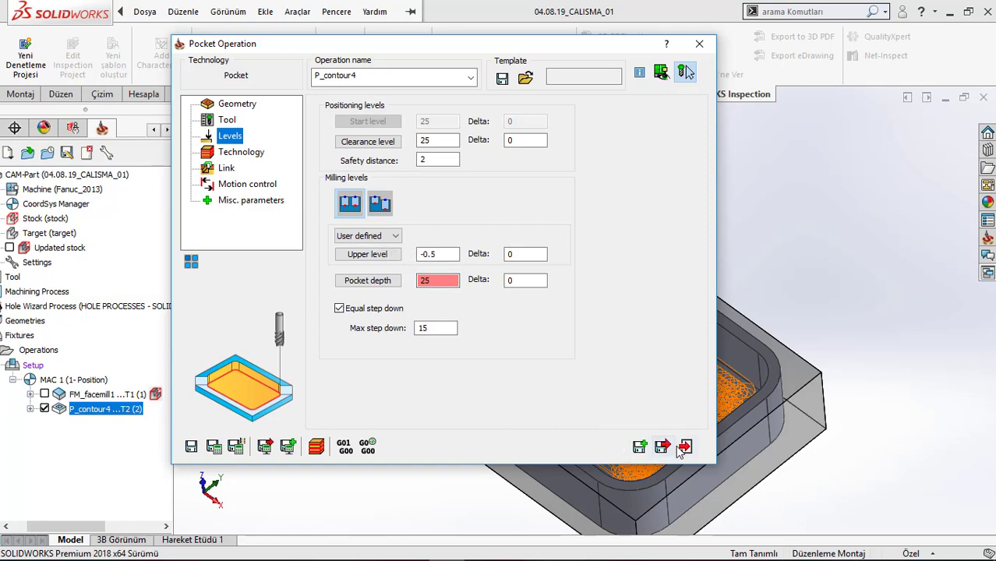
- Recalculate the pocket operation without trochoidal motion, check its tool and minimum overlap settings, and save and close it
{"action": "left_click", "coordinate": [214, 446]}
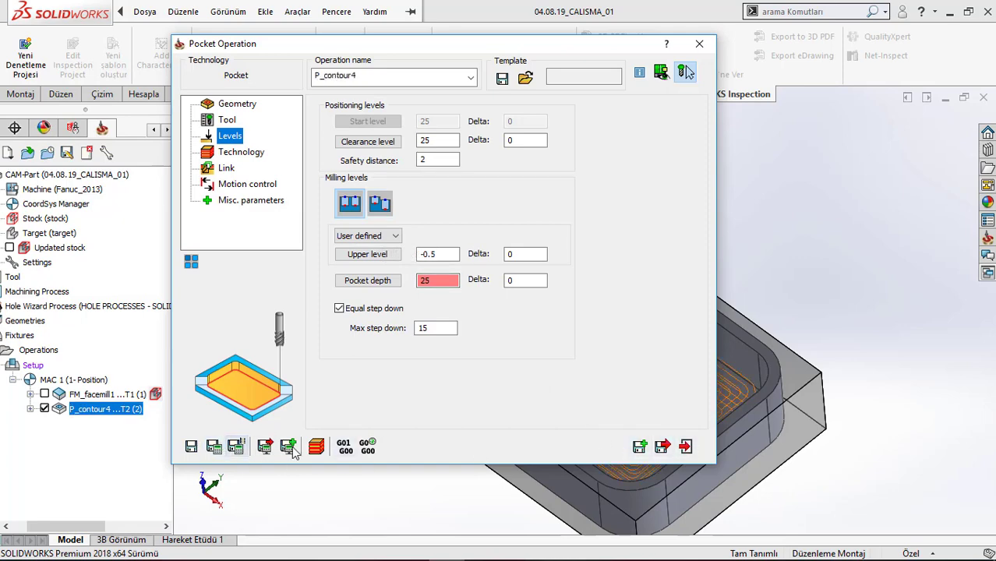
{"action": "left_click", "coordinate": [226, 120]}
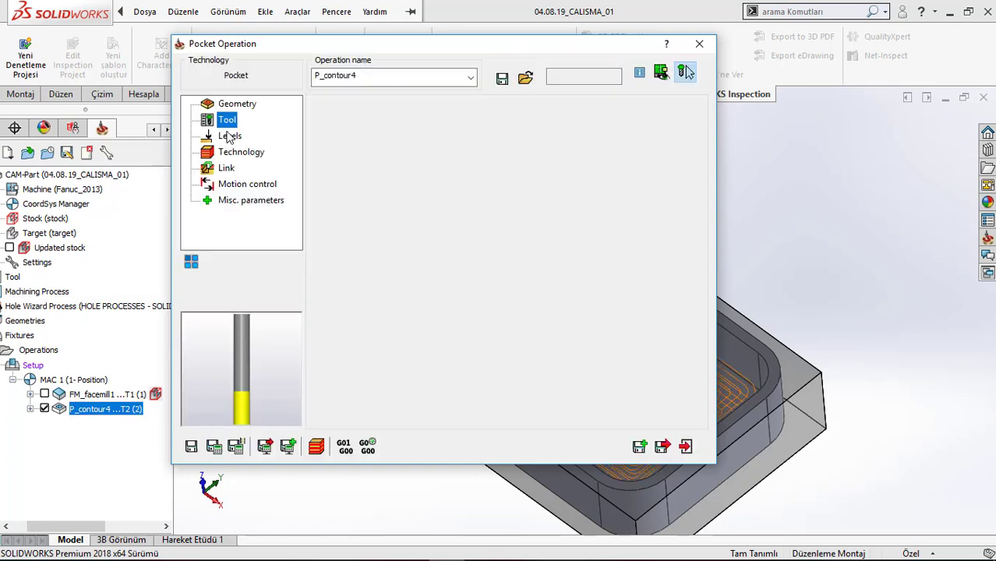
{"action": "left_click", "coordinate": [237, 153]}
{"action": "left_click", "coordinate": [337, 104]}
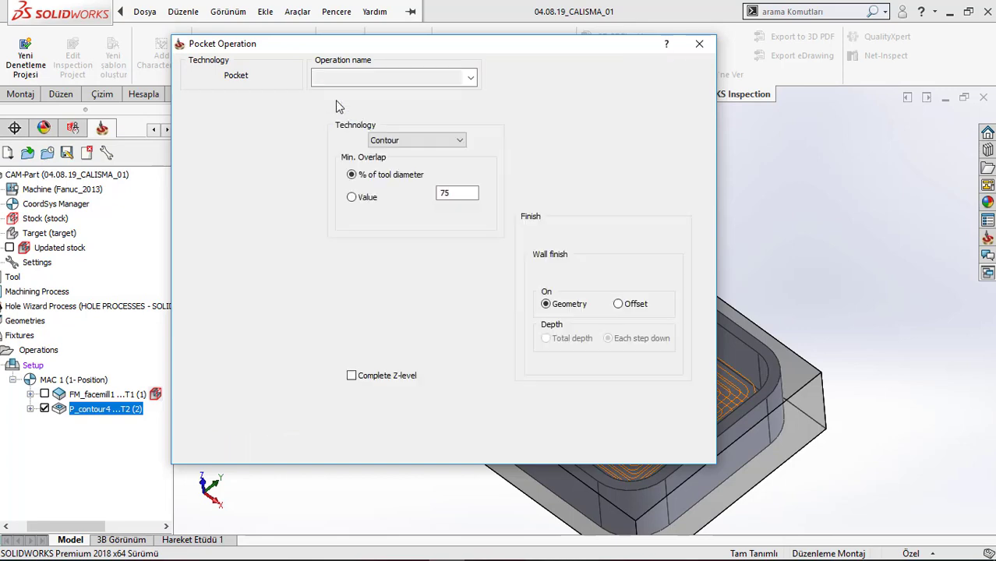
{"action": "left_click", "coordinate": [456, 192]}
{"action": "left_click", "coordinate": [662, 446]}
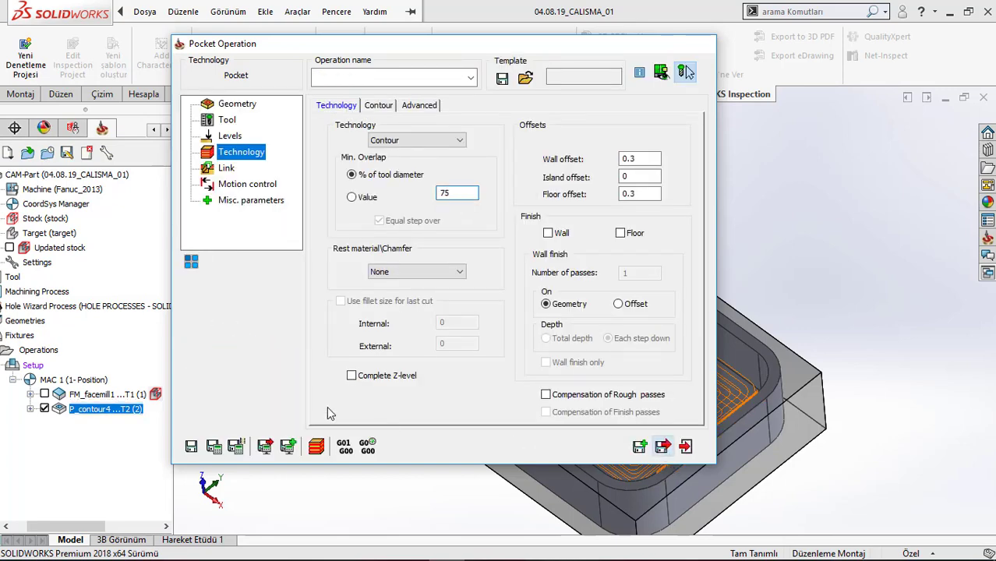
- Add a Profile milling operation using the existing contour4 geometry, and preview that contour on the tray
{"action": "right_click", "coordinate": [84, 409]}
{"action": "mouse_move", "coordinate": [194, 53]}
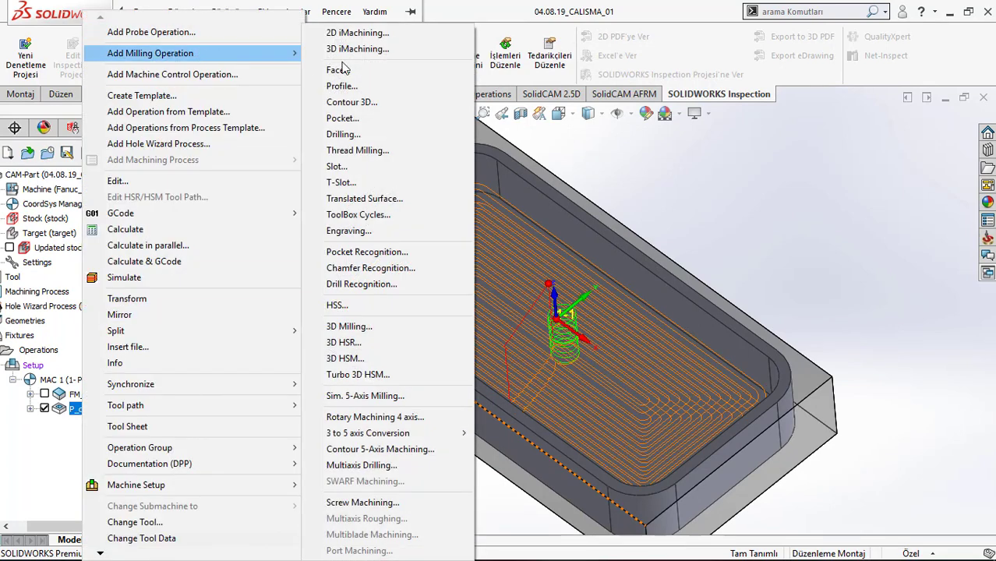
{"action": "left_click", "coordinate": [367, 87]}
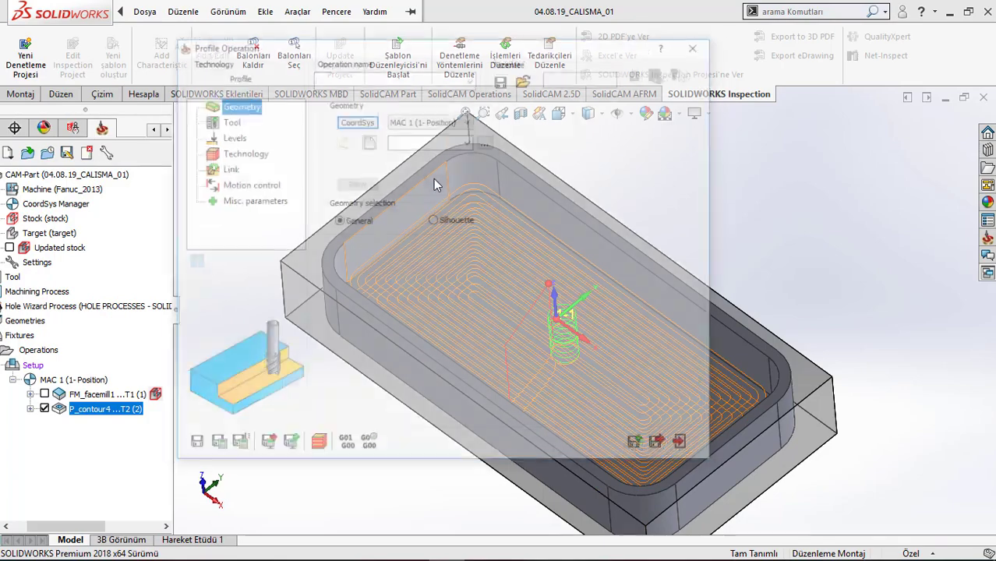
{"action": "left_click", "coordinate": [368, 141]}
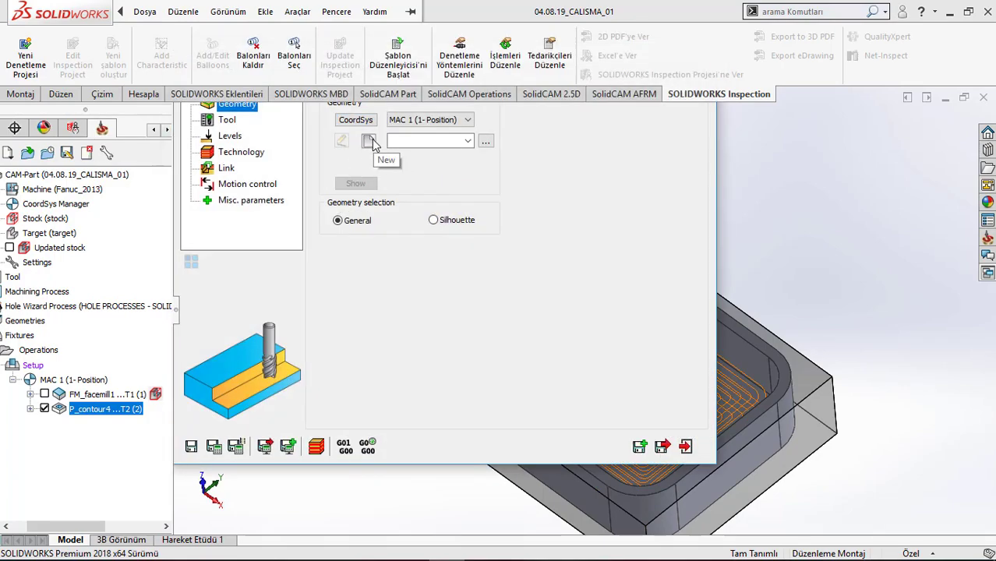
{"action": "left_click", "coordinate": [29, 169]}
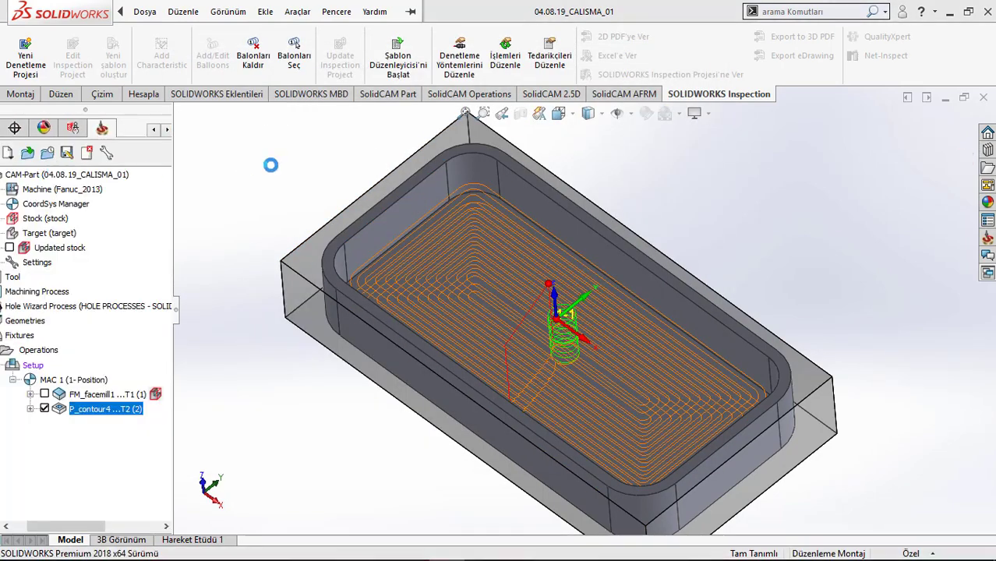
{"action": "left_click", "coordinate": [467, 141]}
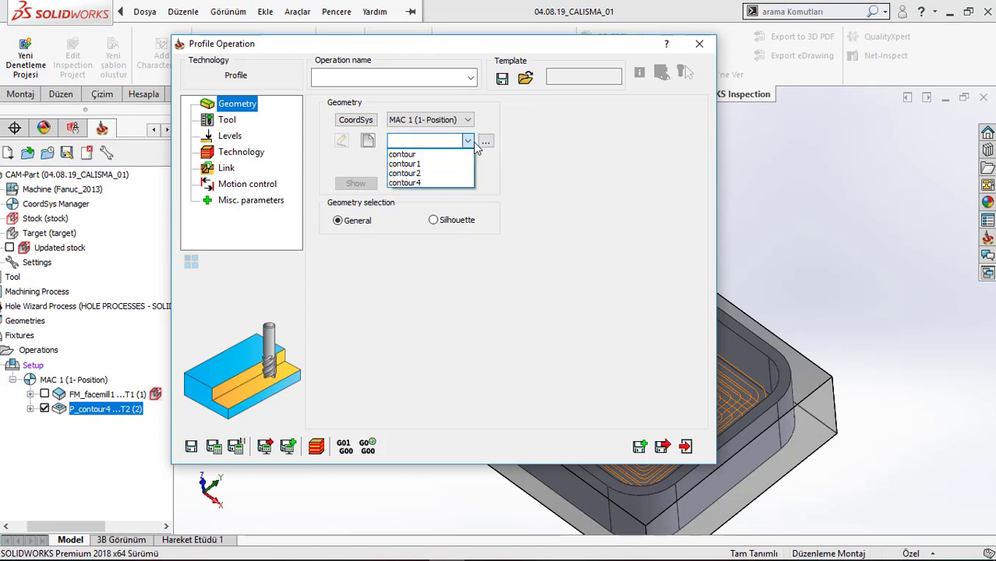
{"action": "left_click", "coordinate": [427, 186]}
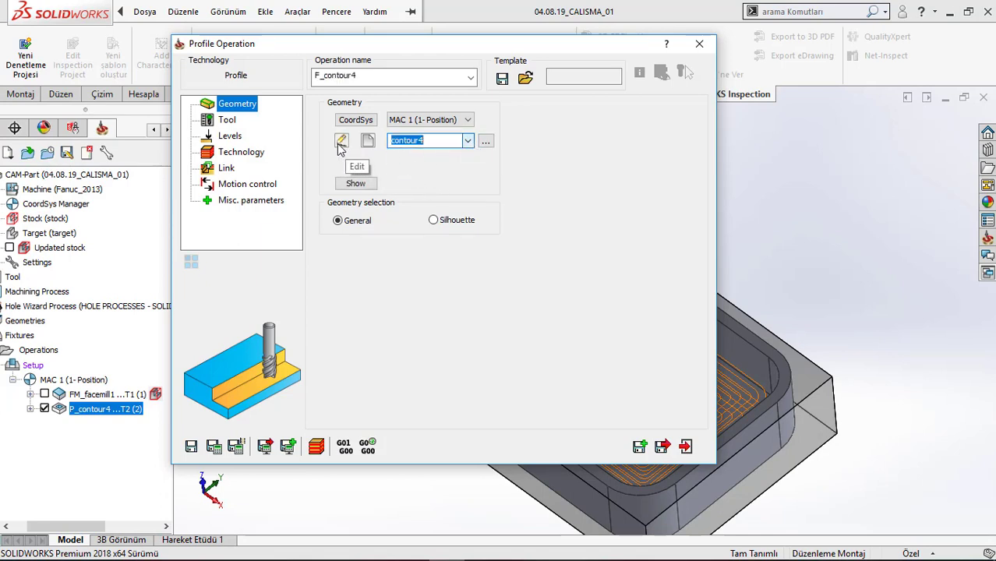
{"action": "left_click", "coordinate": [354, 183]}
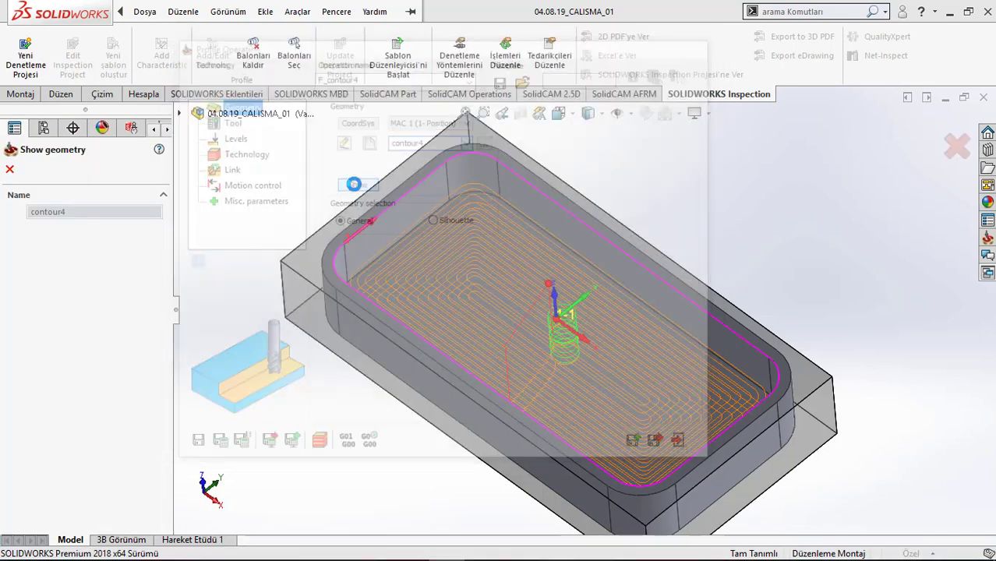
{"action": "left_click", "coordinate": [11, 169]}
- Assign the 10 mm end mill to the profile operation with the description Ø10_Mill_Finish
{"action": "left_click", "coordinate": [227, 120]}
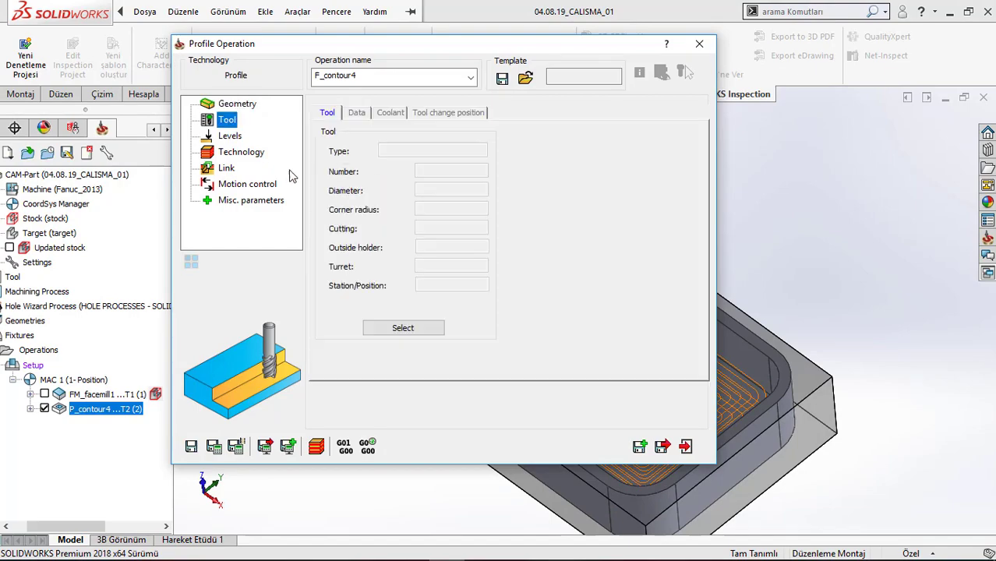
{"action": "left_click", "coordinate": [392, 327]}
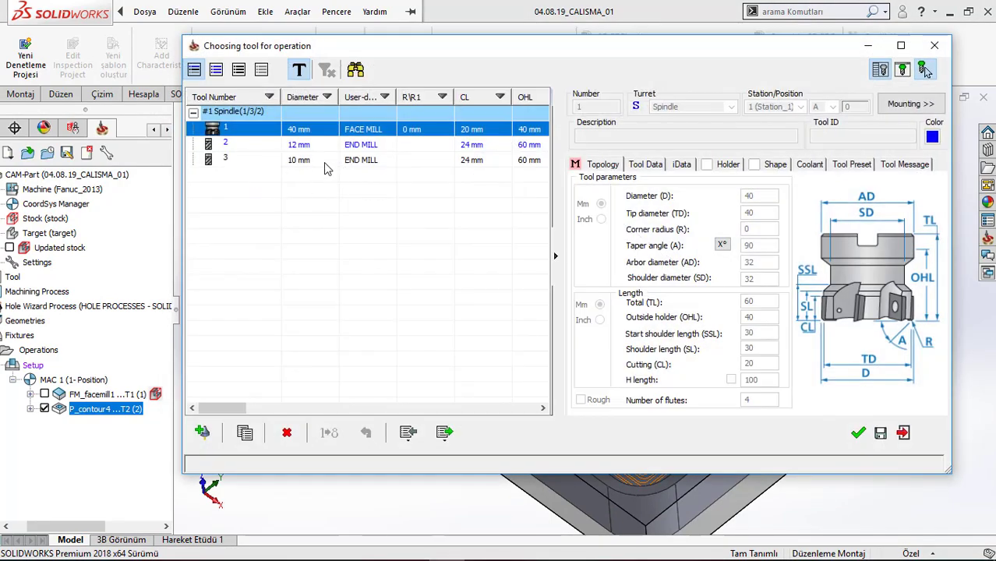
{"action": "left_click", "coordinate": [325, 161]}
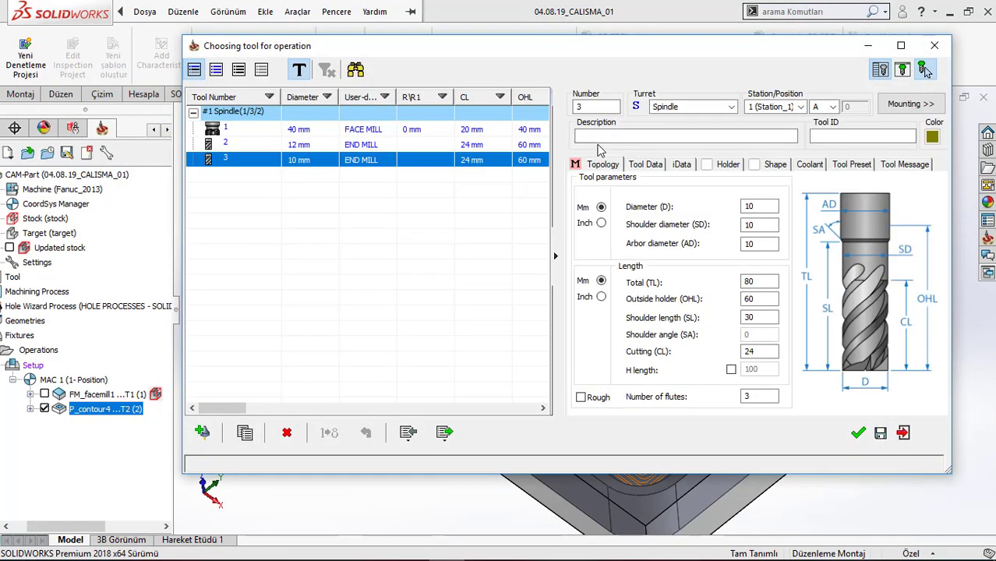
{"action": "left_click", "coordinate": [603, 135]}
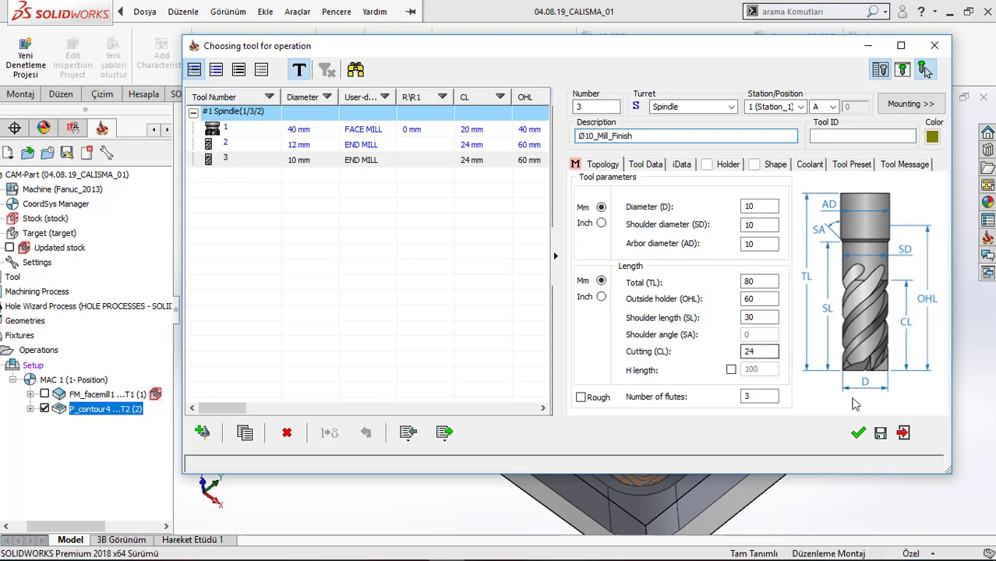
{"action": "left_click", "coordinate": [857, 432]}
- Define the profile operation's spin rate by cutting speed and set it to 250 m/min
{"action": "left_click", "coordinate": [356, 113]}
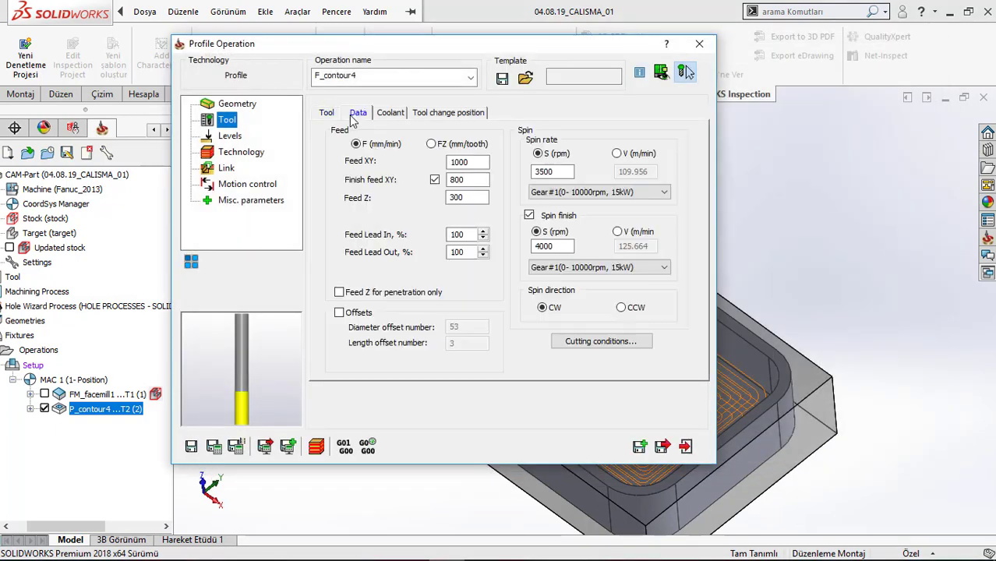
{"action": "left_click", "coordinate": [617, 154]}
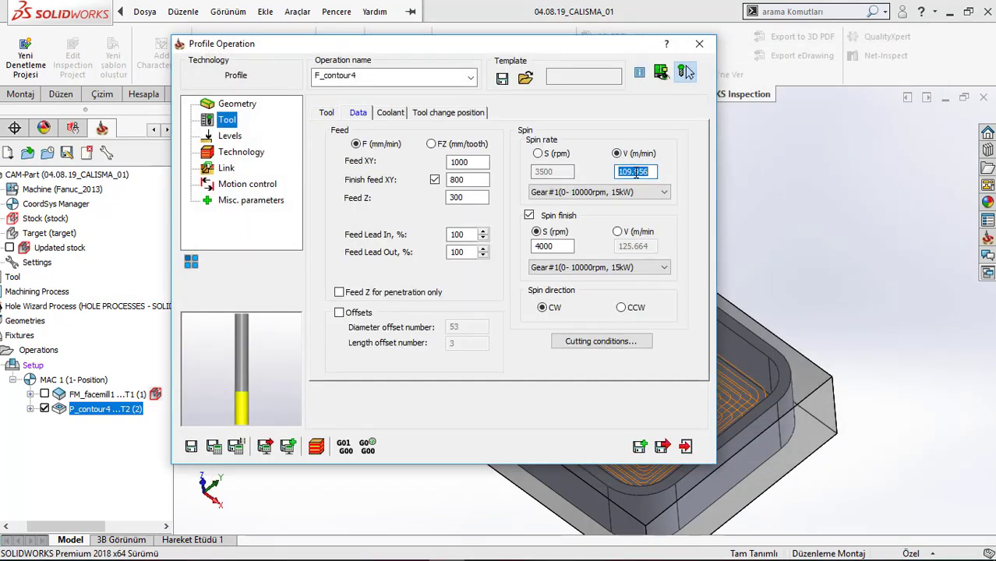
{"action": "left_click", "coordinate": [636, 172]}
{"action": "type", "text": "250"}
- Switch the feed to mm/tooth and set both Feed XY and Finish feed XY to 0.03
{"action": "left_click", "coordinate": [432, 146]}
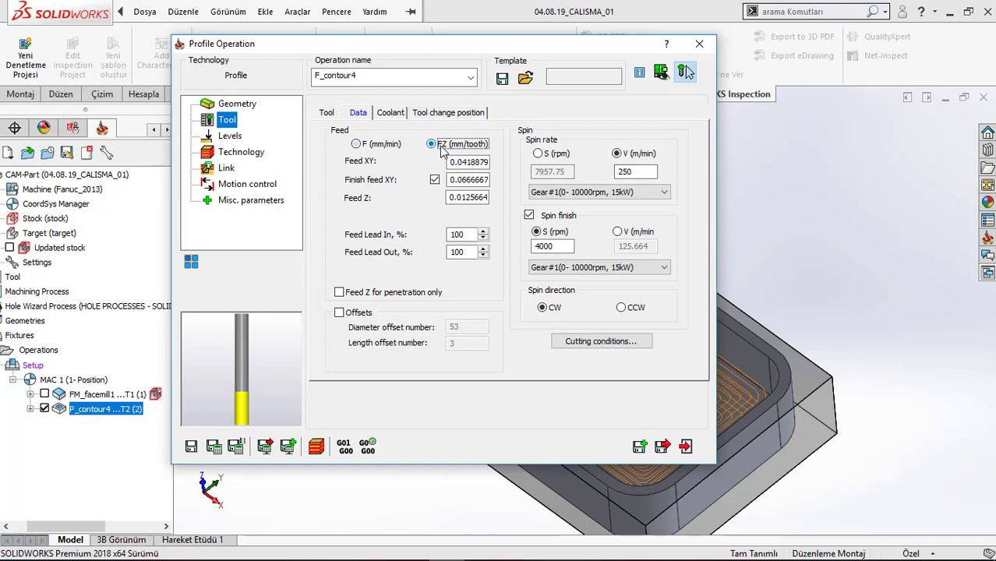
{"action": "double_click", "coordinate": [468, 164]}
{"action": "type", "text": "0.03"}
{"action": "key", "text": "Tab"}
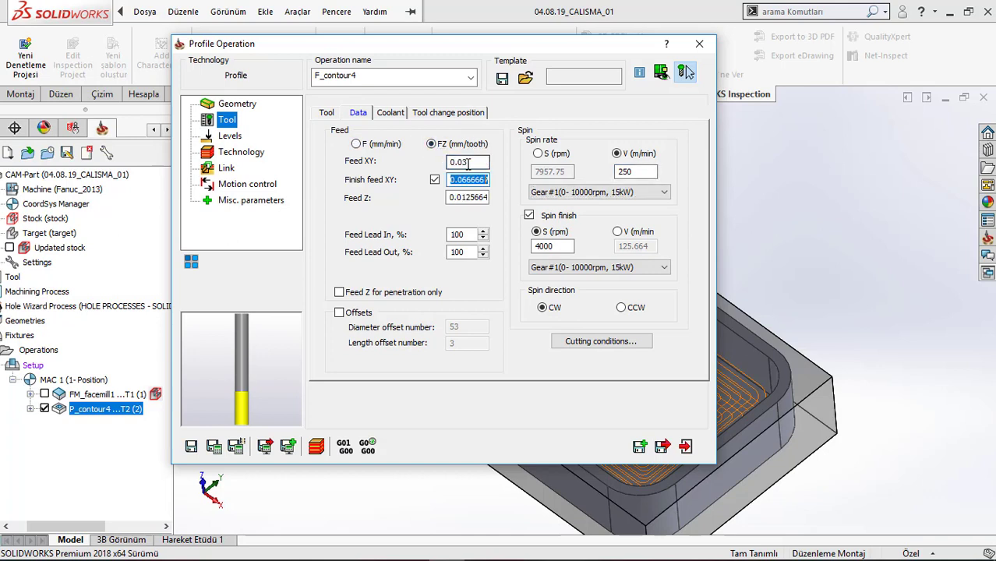
{"action": "type", "text": "0.03"}
{"action": "key", "text": "Tab"}
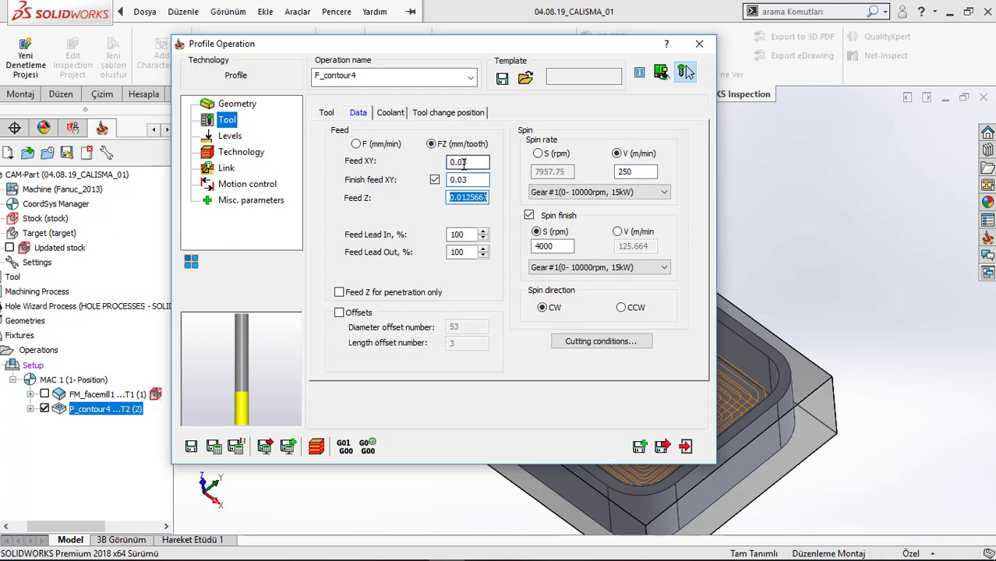
- Define the finish spin by cutting speed and set it to 250 m/min
{"action": "left_click", "coordinate": [617, 231]}
{"action": "double_click", "coordinate": [633, 246]}
{"action": "type", "text": "250"}
{"action": "key", "text": "Tab"}
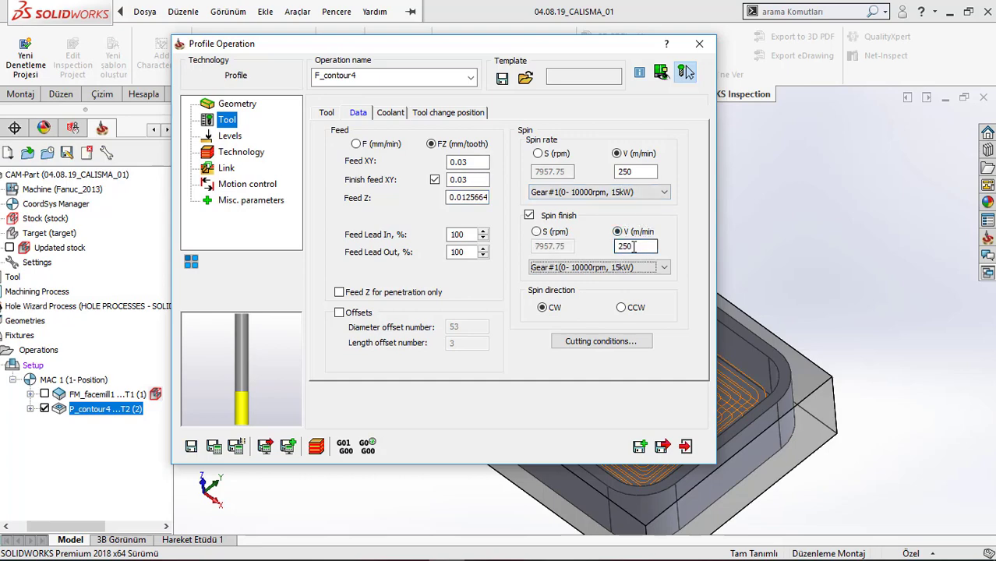
- Set the profile's upper level to -0.5 by picking the tray's top rim face
{"action": "left_click", "coordinate": [230, 136]}
{"action": "left_click", "coordinate": [374, 254]}
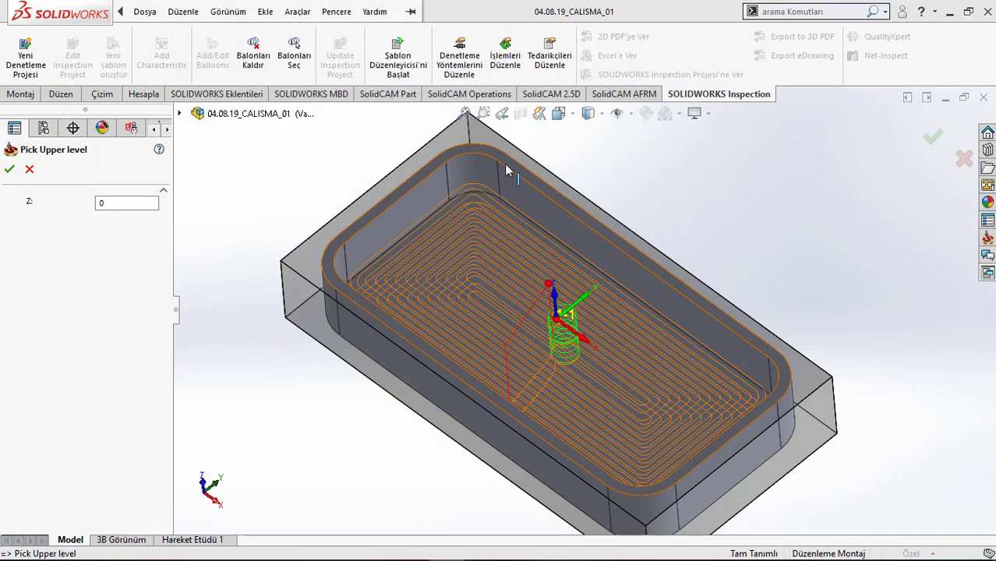
{"action": "scroll", "coordinate": [499, 170], "scroll_direction": "down", "scroll_amount": 3}
{"action": "left_click", "coordinate": [469, 165]}
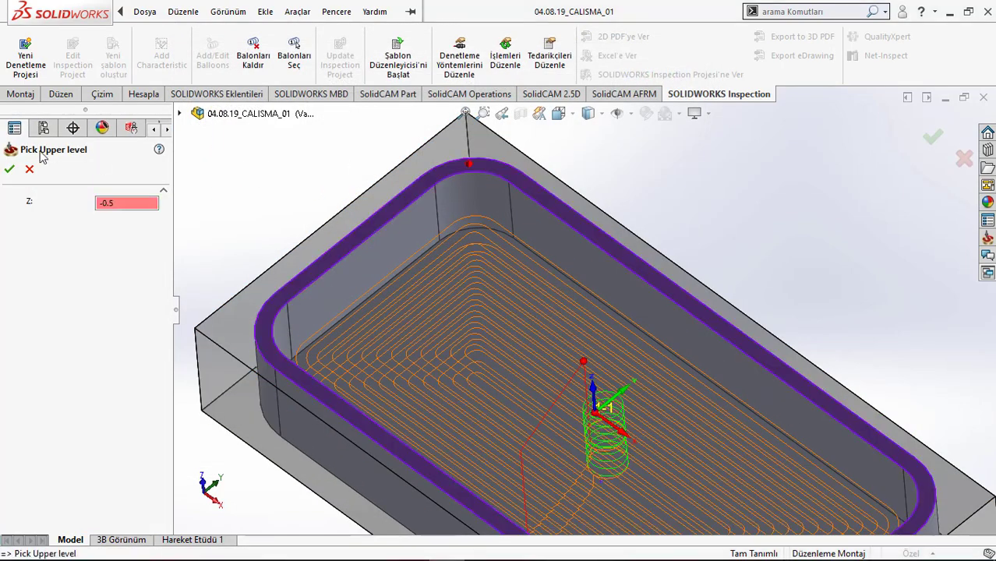
{"action": "left_click", "coordinate": [9, 171]}
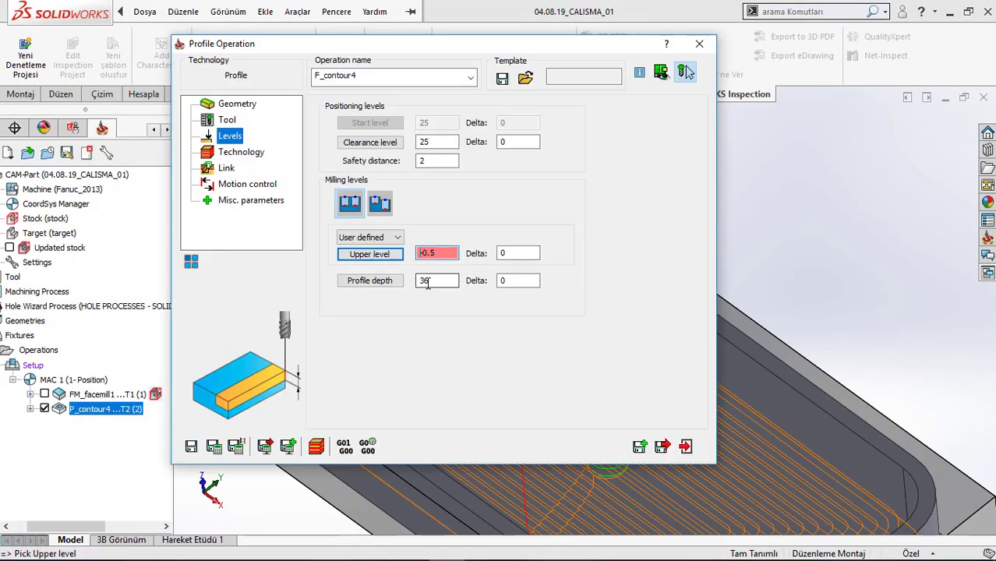
- Set the profile depth to 25 by picking the tray's inner floor
{"action": "left_click", "coordinate": [394, 283]}
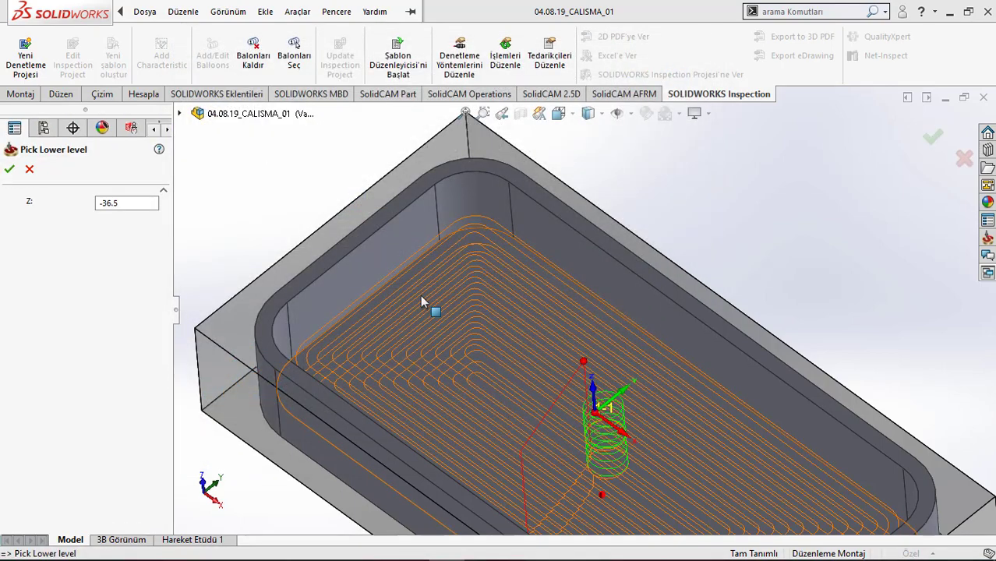
{"action": "left_click", "coordinate": [422, 296]}
{"action": "left_click", "coordinate": [9, 170]}
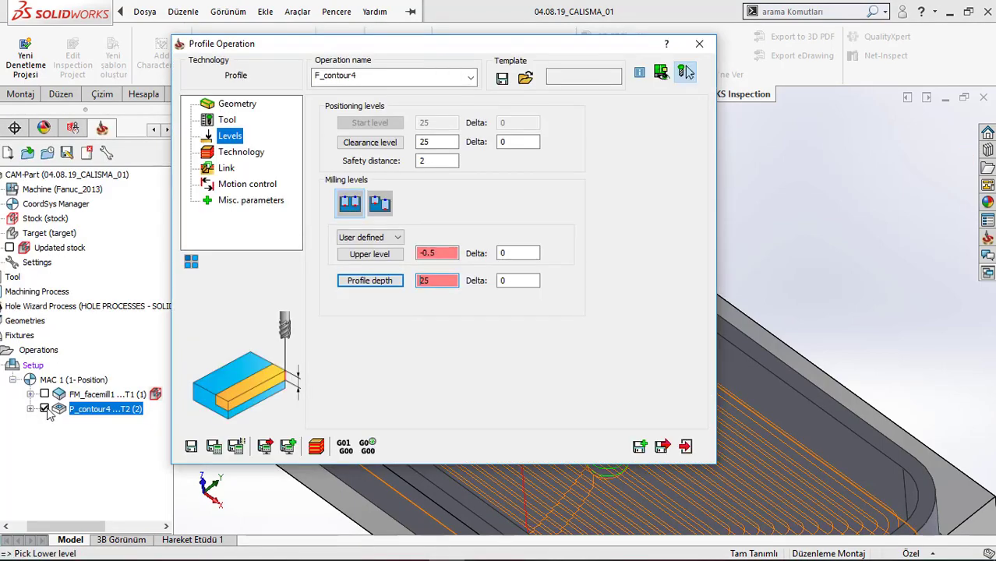
- Change the tool side of the profile chain to Right in the technology geometry settings
{"action": "left_click", "coordinate": [243, 154]}
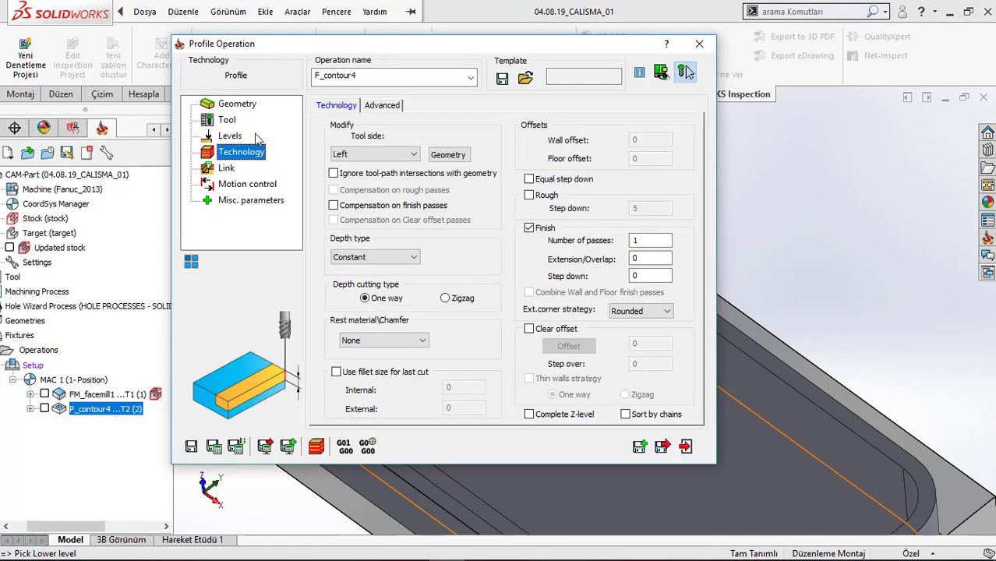
{"action": "left_click", "coordinate": [452, 159]}
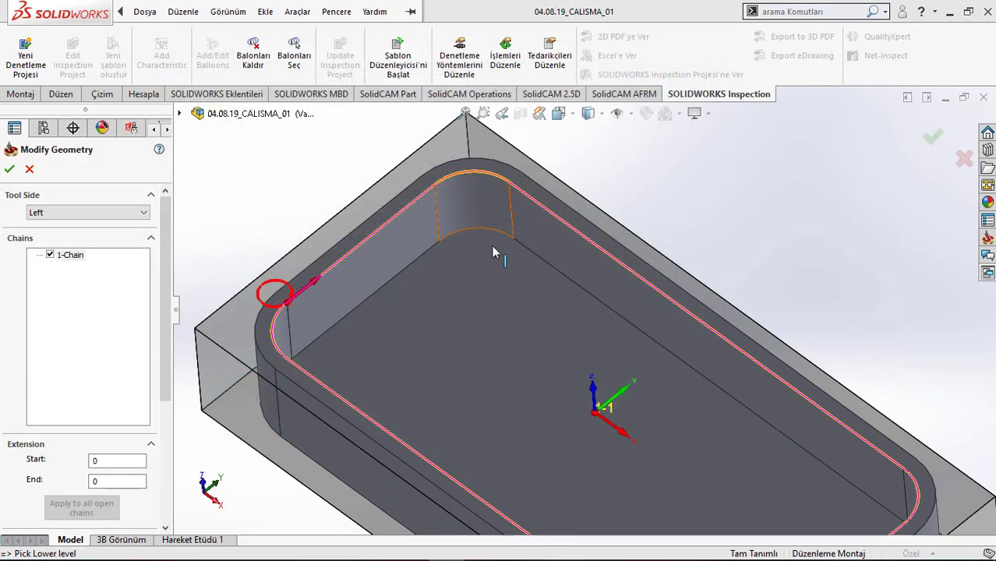
{"action": "left_click", "coordinate": [45, 215]}
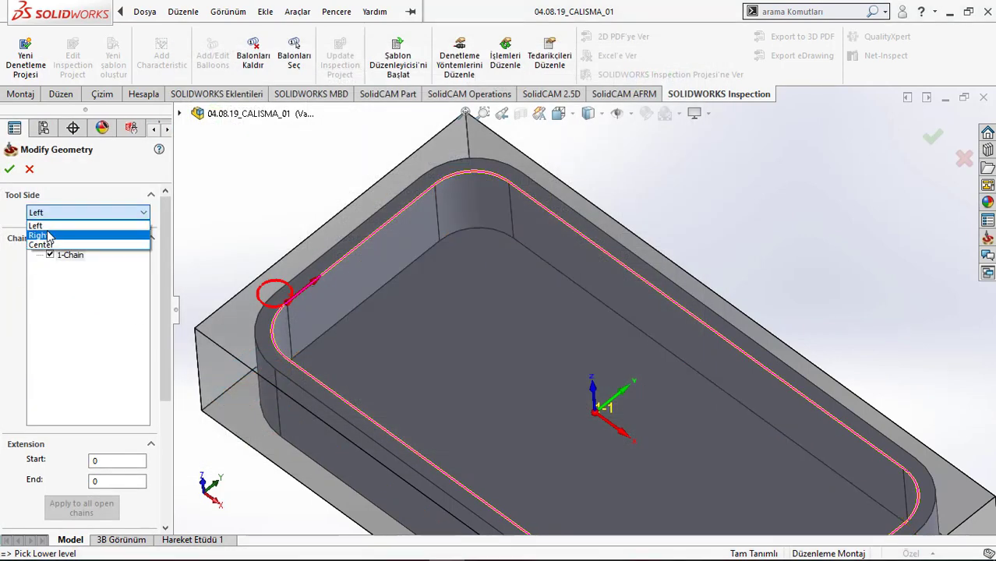
{"action": "left_click", "coordinate": [39, 234]}
{"action": "left_click", "coordinate": [10, 168]}
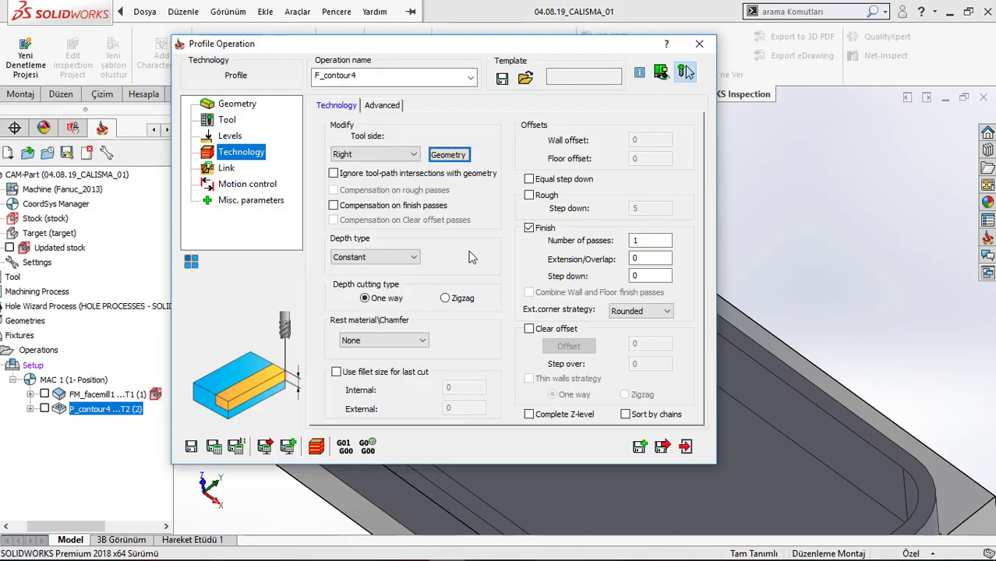
- Enable compensation on finish passes and set the depth type to Helical, keeping rest material at None
{"action": "left_click", "coordinate": [359, 209]}
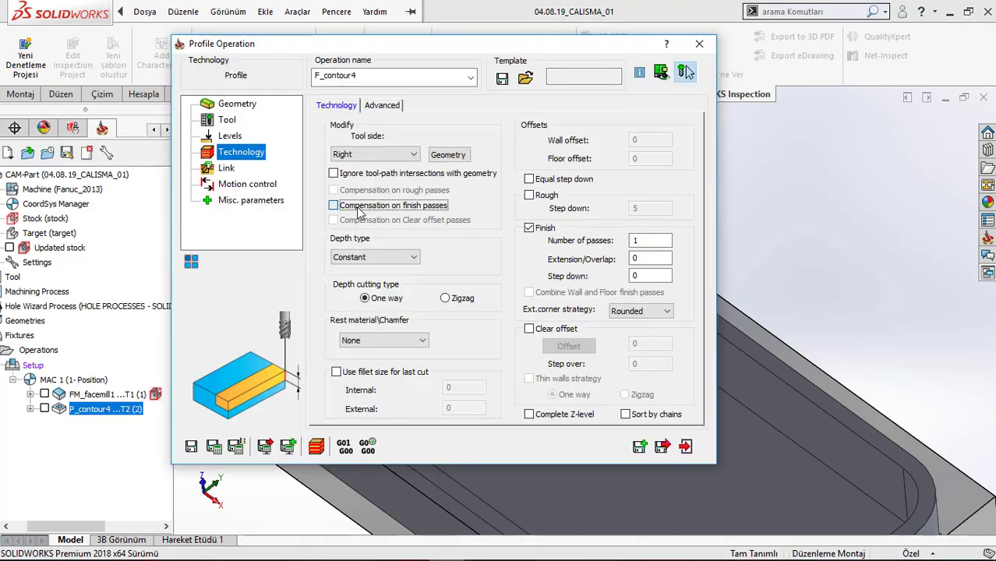
{"action": "left_click", "coordinate": [363, 256]}
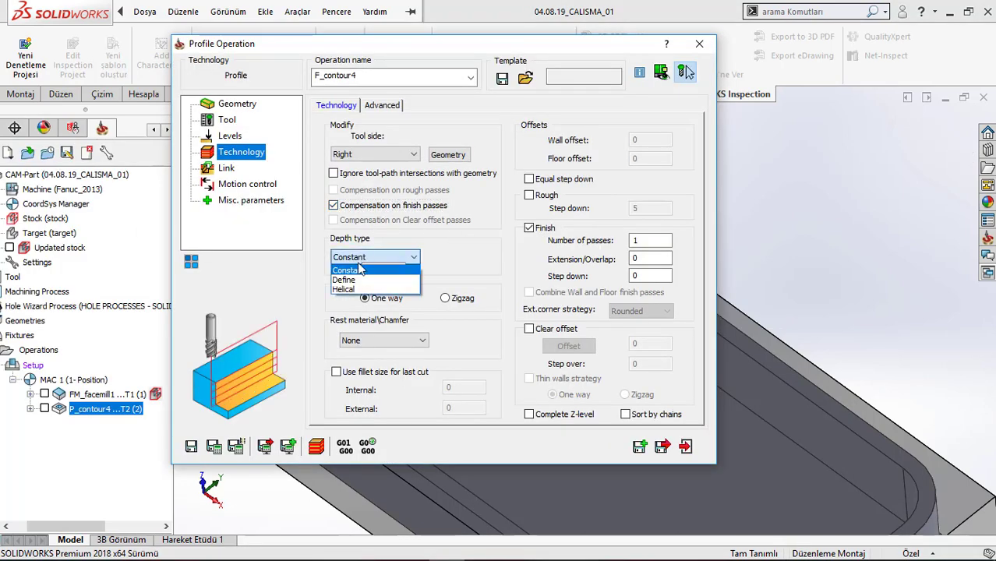
{"action": "left_click", "coordinate": [343, 289]}
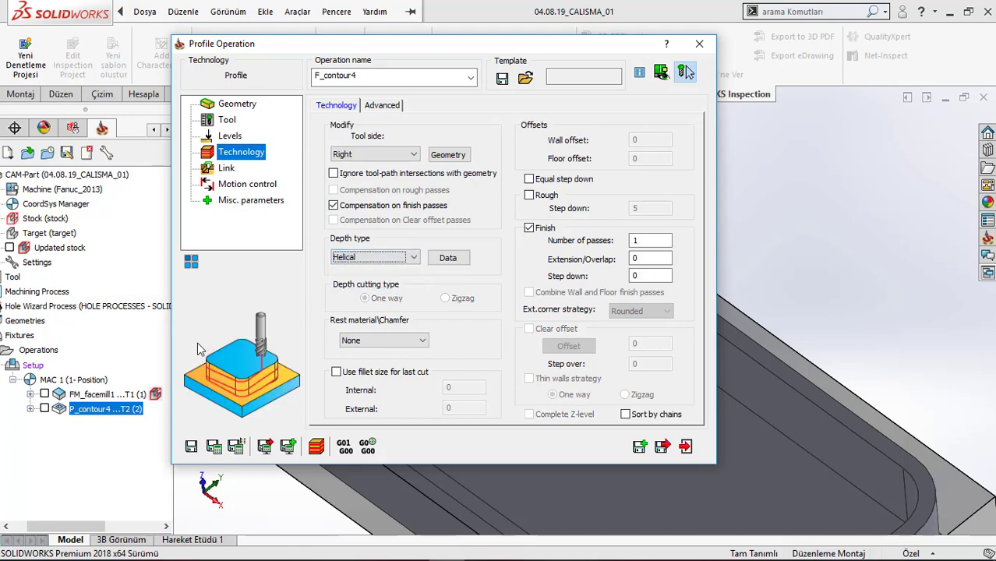
{"action": "left_click", "coordinate": [378, 340]}
{"action": "left_click", "coordinate": [379, 338]}
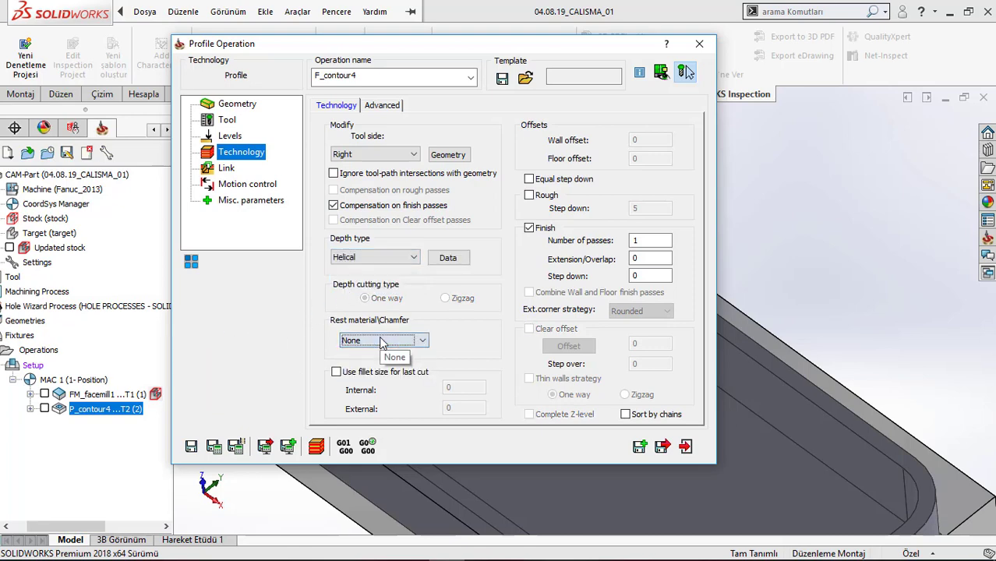
- Set the step down of the single finish pass to 1
{"action": "mouse_move", "coordinate": [648, 242]}
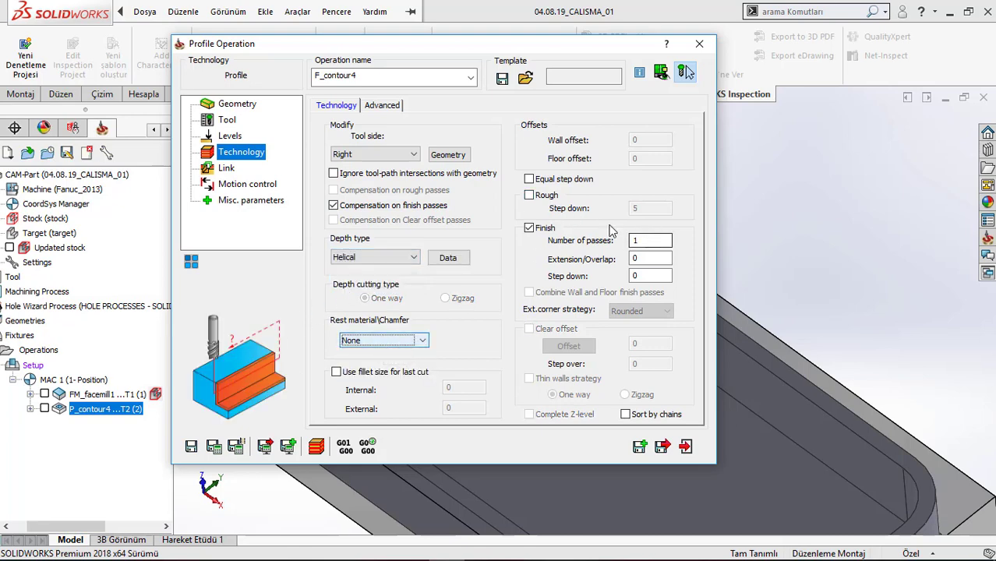
{"action": "left_click", "coordinate": [650, 275]}
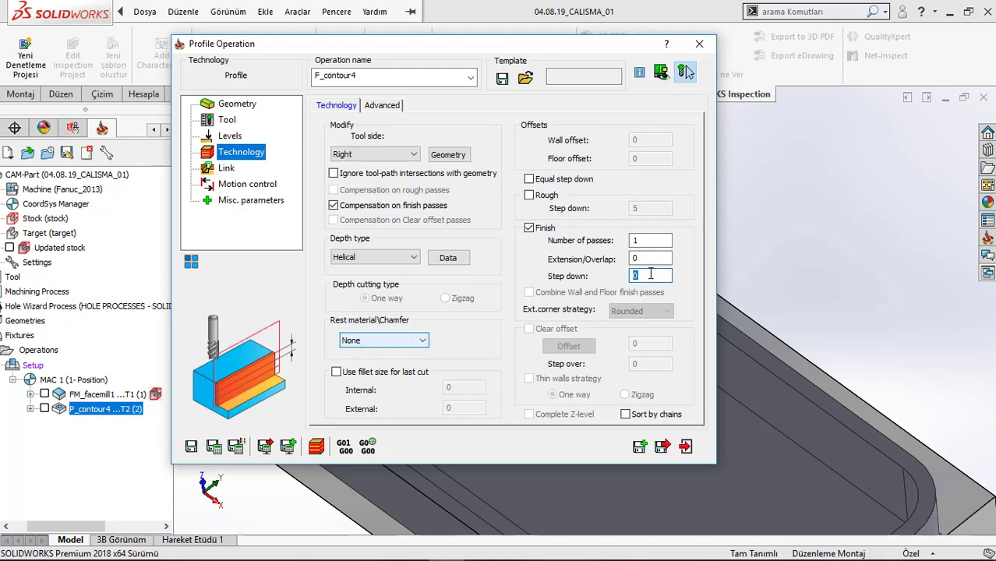
{"action": "key", "text": "Tab"}
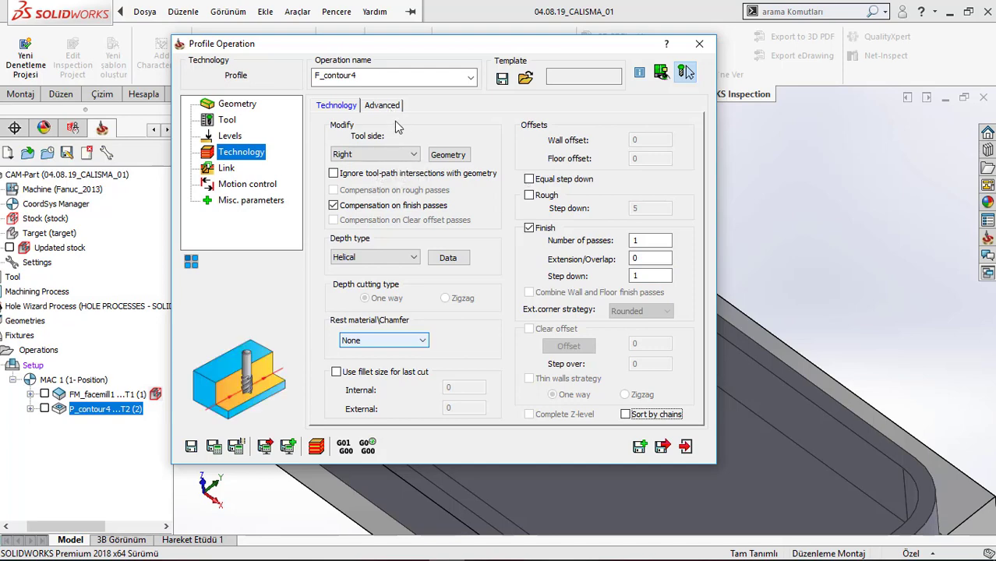
{"action": "left_click", "coordinate": [374, 109]}
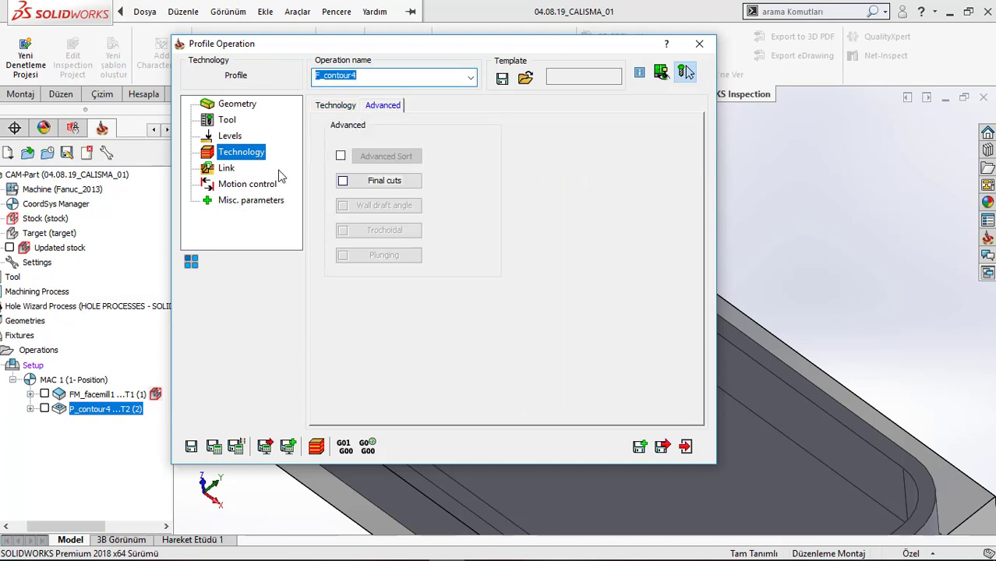
{"action": "left_click", "coordinate": [345, 187]}
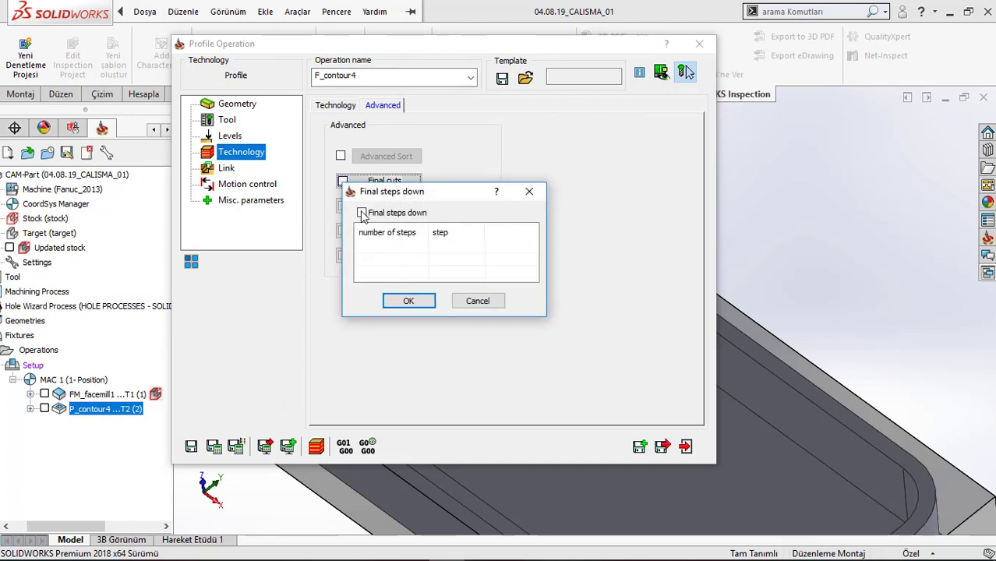
{"action": "left_click", "coordinate": [361, 212]}
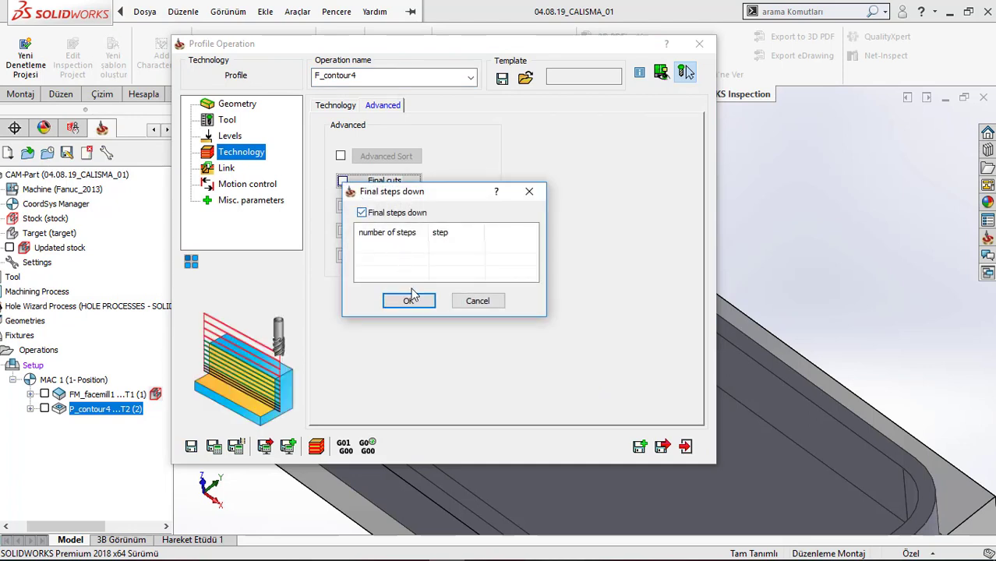
{"action": "left_click", "coordinate": [362, 214]}
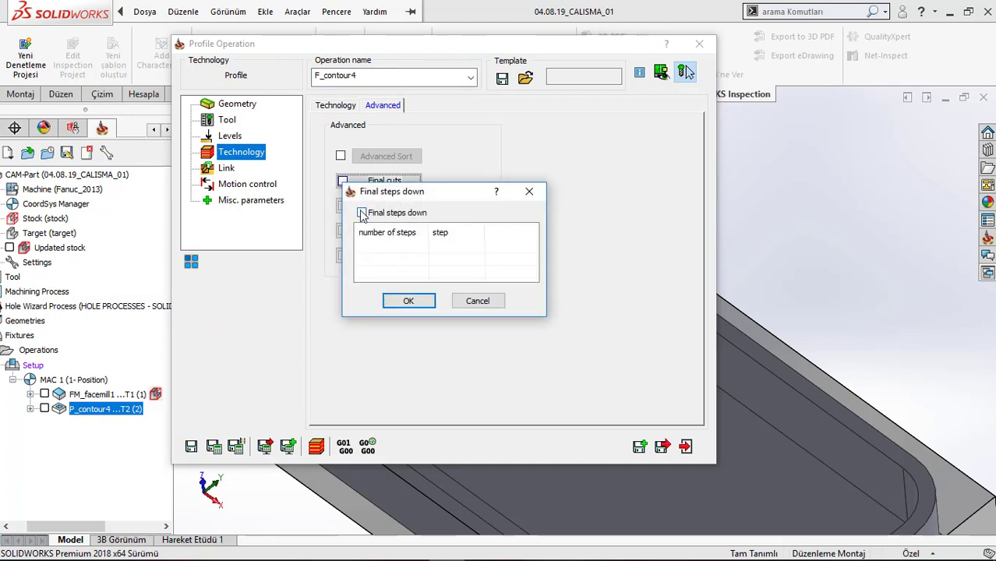
{"action": "left_click", "coordinate": [362, 213]}
{"action": "left_click", "coordinate": [400, 247]}
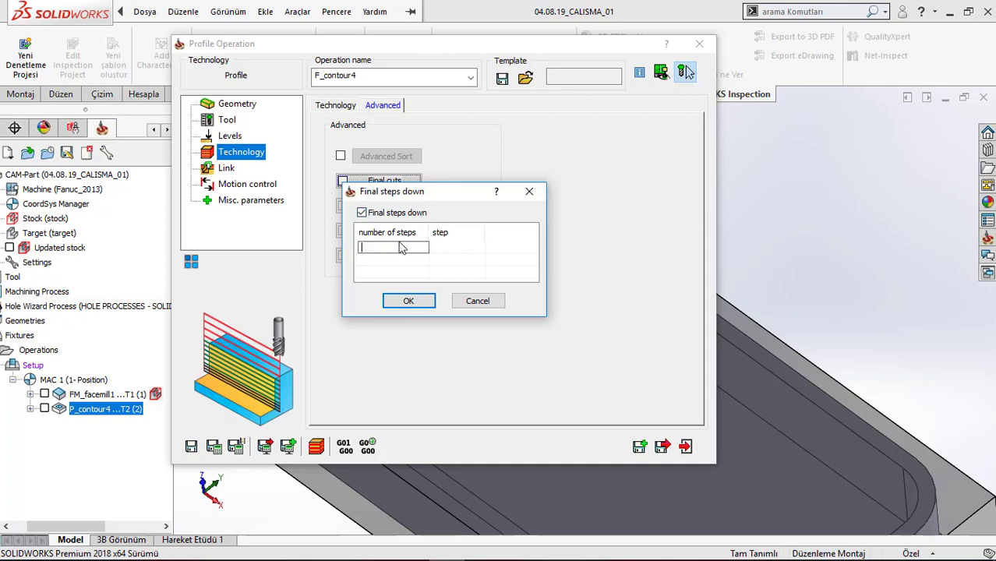
{"action": "left_click", "coordinate": [361, 212]}
{"action": "left_click", "coordinate": [409, 301]}
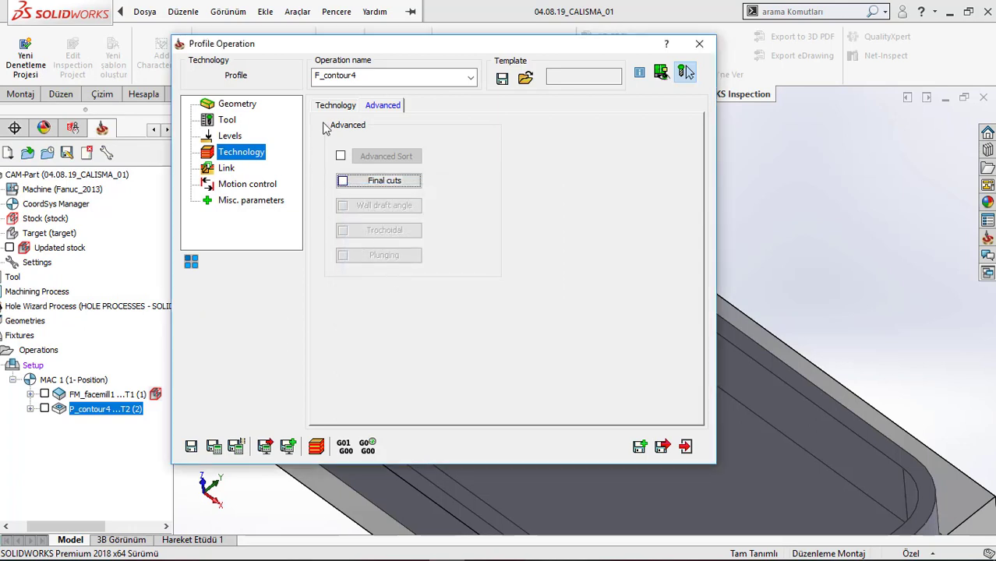
{"action": "left_click", "coordinate": [367, 181]}
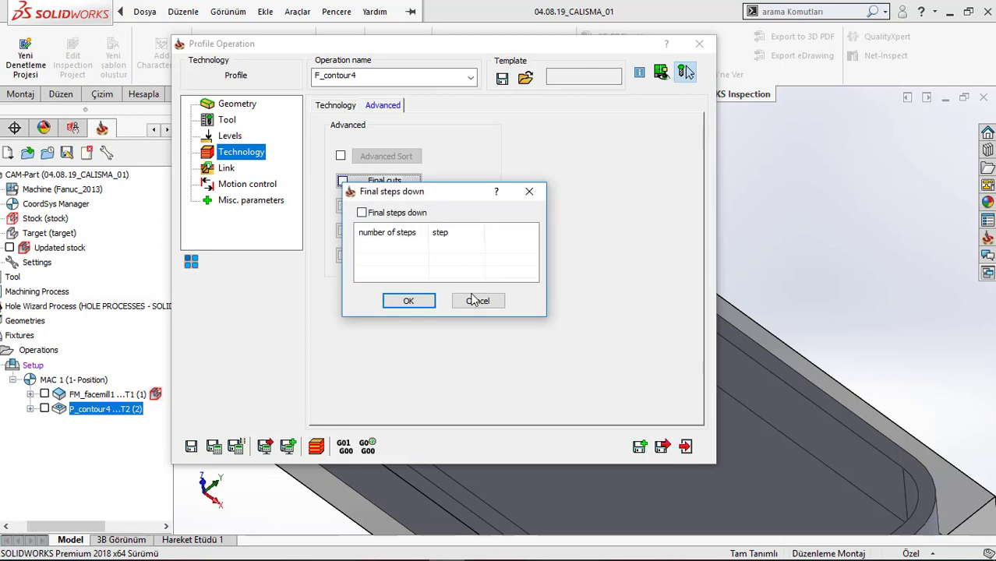
{"action": "left_click", "coordinate": [475, 299]}
- Keep Feed ramping and a centered Arc lead-in, and enable starting from the center of circle geometry
{"action": "left_click", "coordinate": [226, 169]}
{"action": "left_click", "coordinate": [393, 124]}
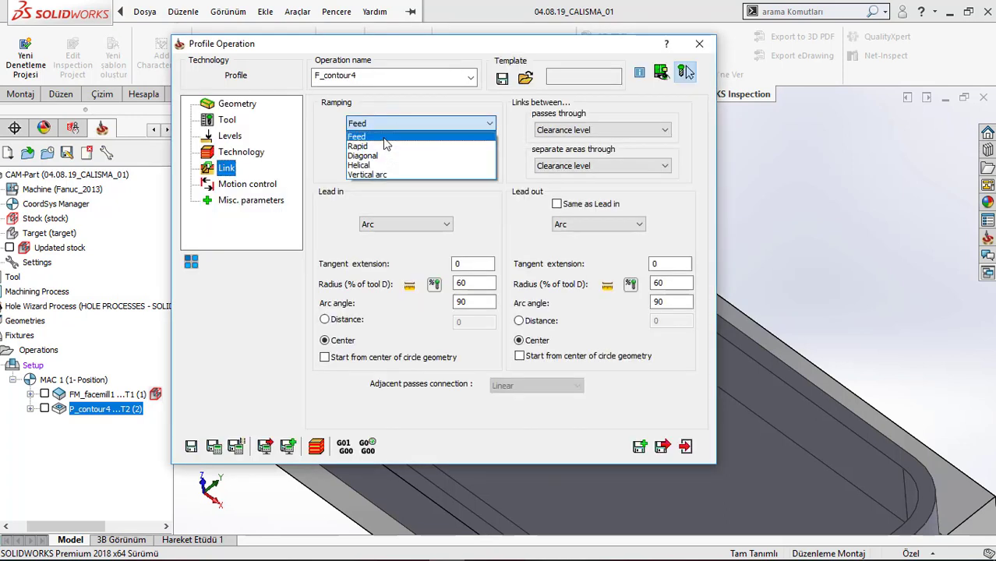
{"action": "left_click", "coordinate": [393, 137]}
{"action": "left_click", "coordinate": [393, 225]}
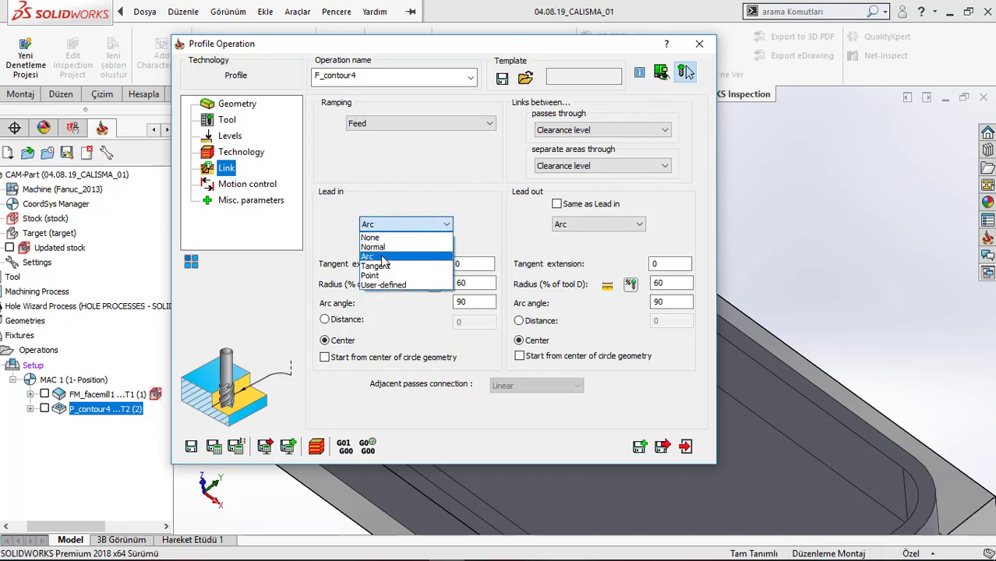
{"action": "left_click", "coordinate": [394, 226]}
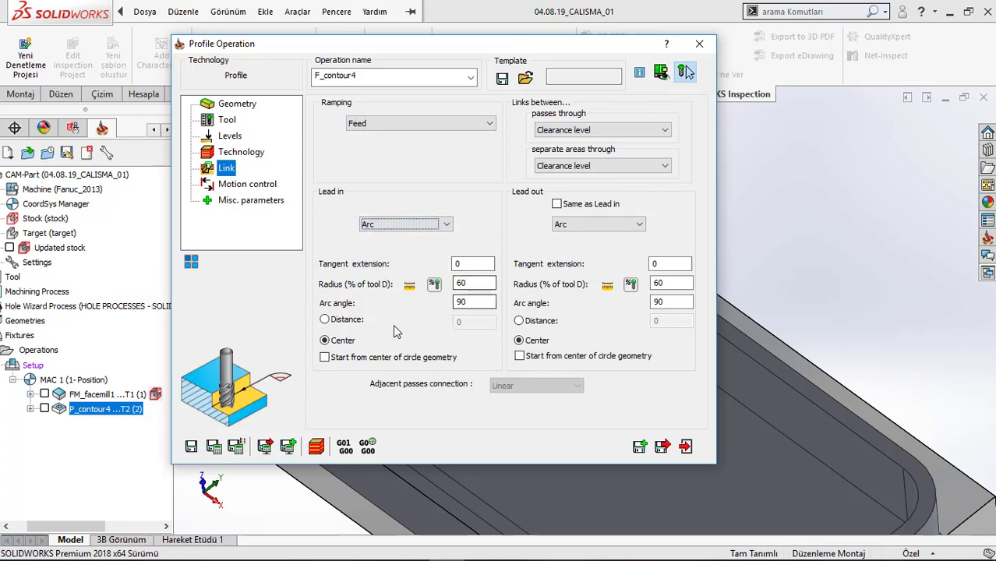
{"action": "left_click", "coordinate": [341, 341]}
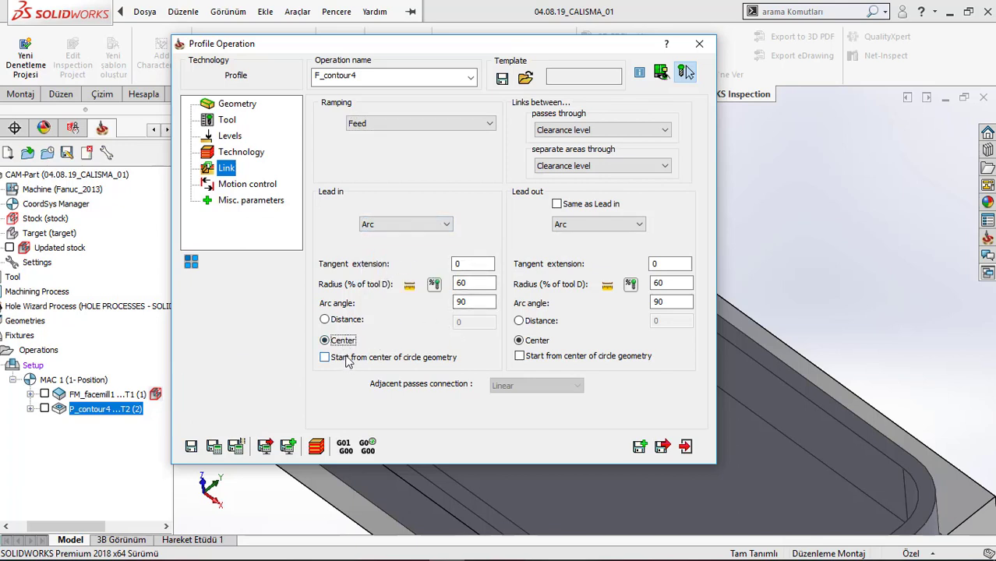
{"action": "left_click", "coordinate": [347, 359]}
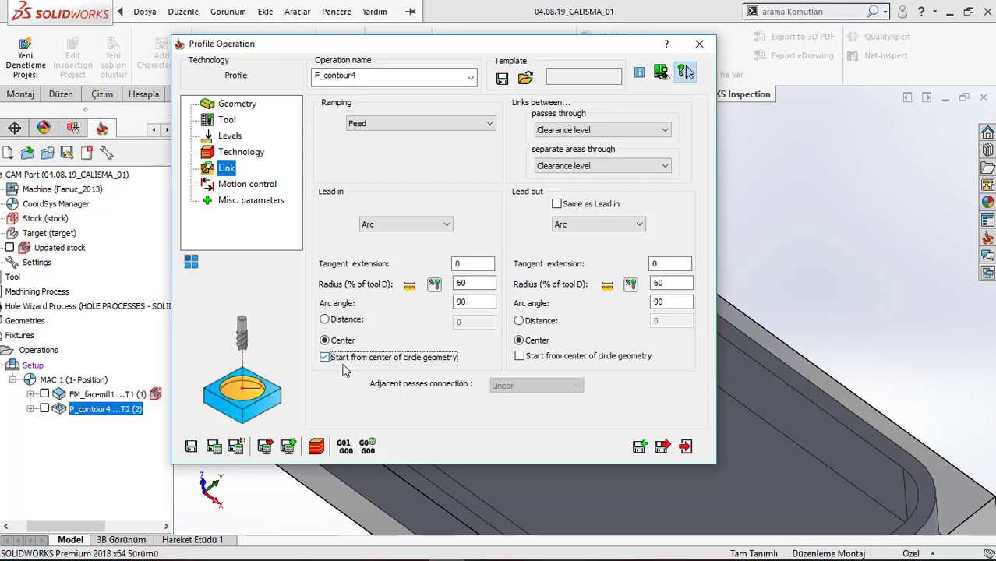
- Make the lead-out the same as the lead-in and link passes through the safety distance from upper_level
{"action": "left_click", "coordinate": [577, 204]}
{"action": "left_click", "coordinate": [583, 130]}
{"action": "left_click", "coordinate": [596, 149]}
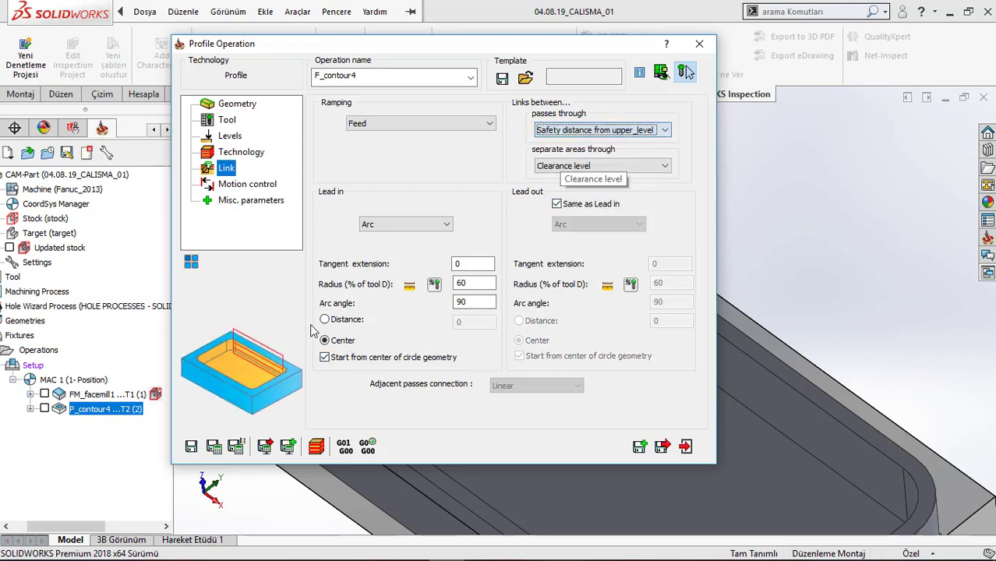
- Save and calculate the inner wall profile operation, and simulate it in SolidVerify at slow and faster speeds, inspecting the helical tool motion
{"action": "left_click", "coordinate": [214, 448]}
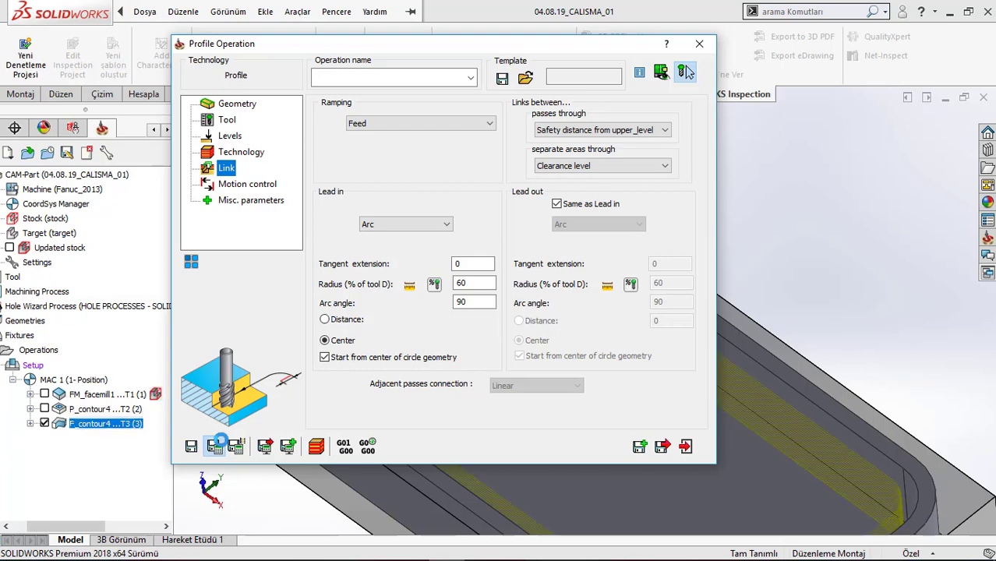
{"action": "left_click", "coordinate": [316, 446]}
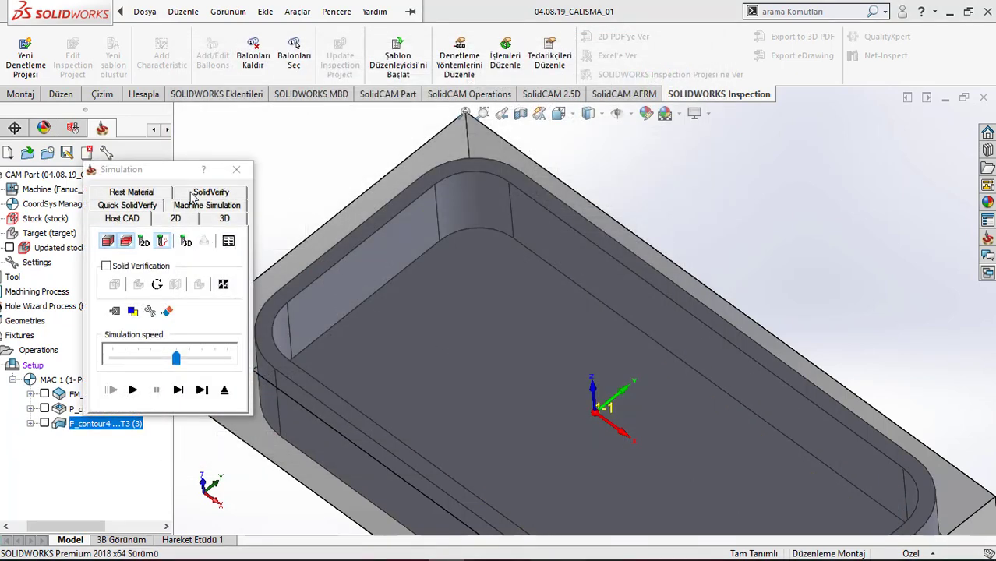
{"action": "left_click", "coordinate": [195, 195]}
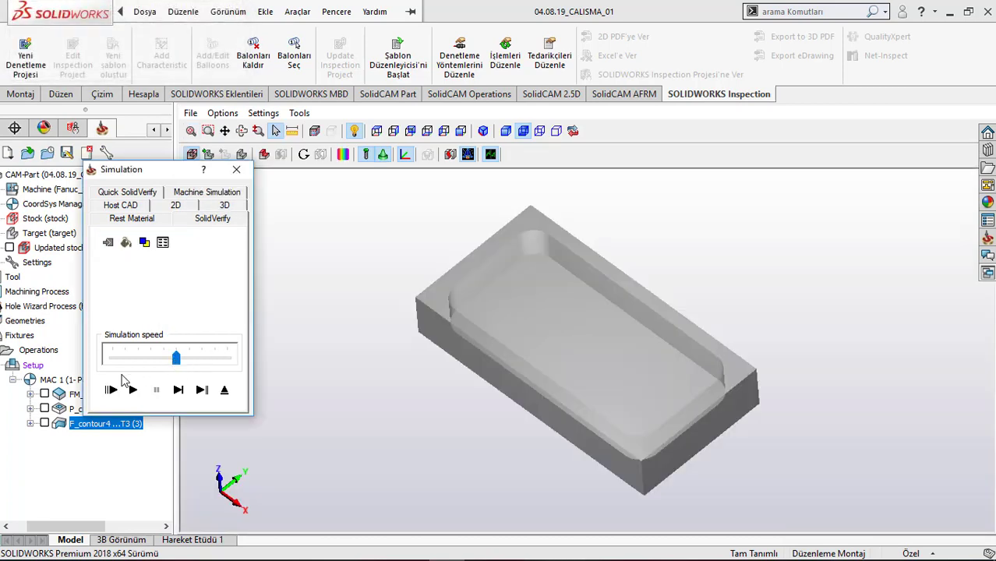
{"action": "scroll", "coordinate": [578, 274], "scroll_direction": "up", "scroll_amount": 3}
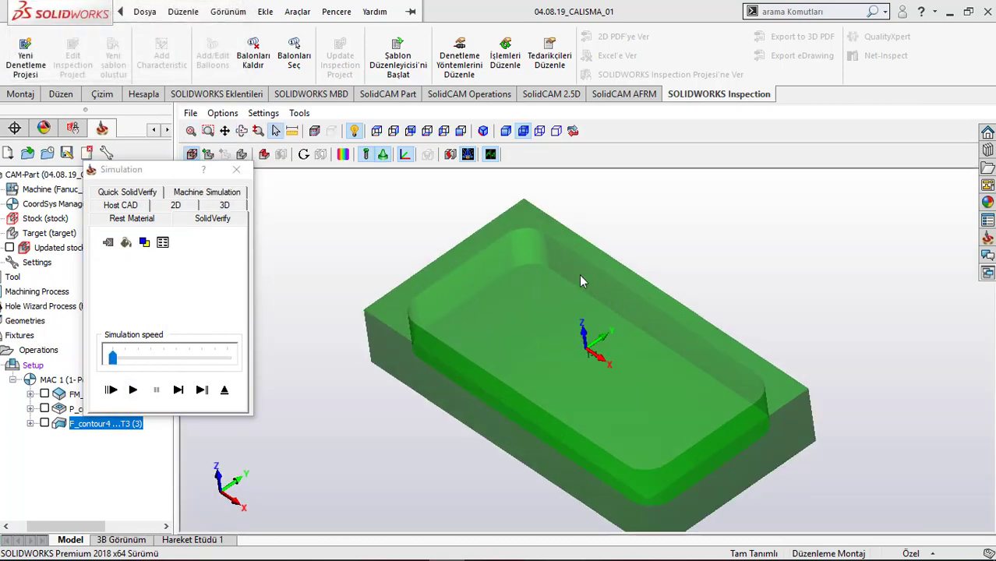
{"action": "left_click", "coordinate": [133, 390]}
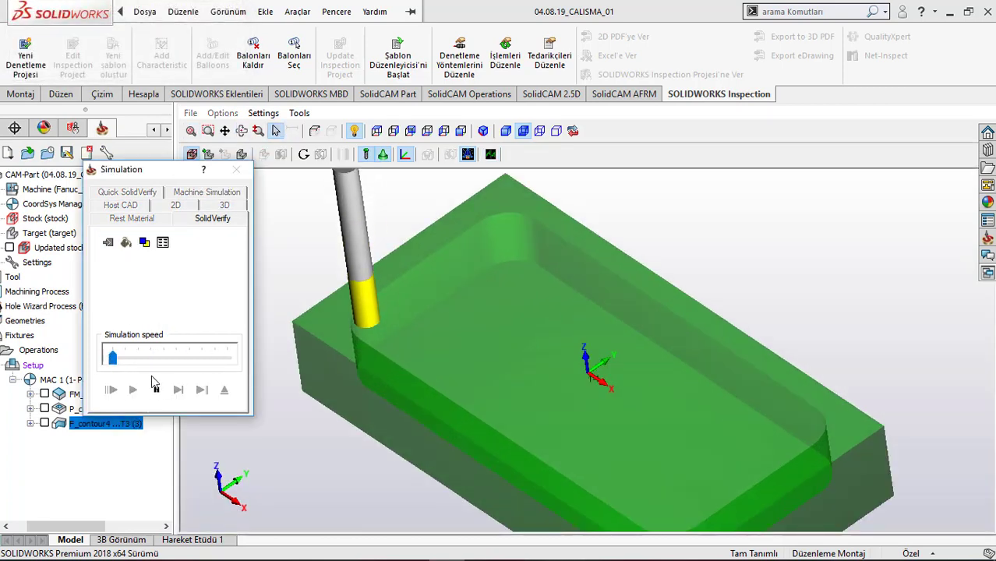
{"action": "left_click_drag", "start_coordinate": [372, 343], "coordinate": [773, 349]}
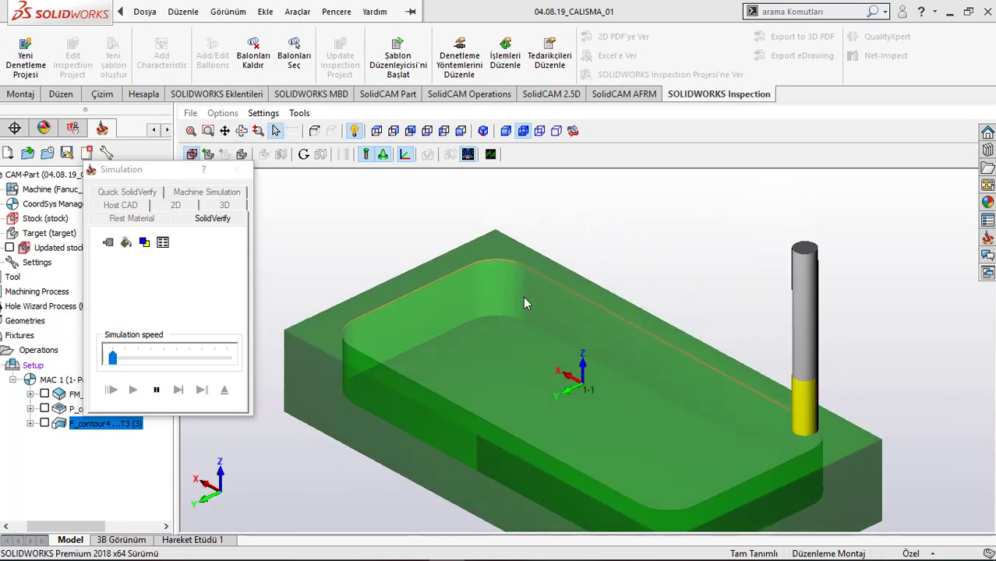
{"action": "scroll", "coordinate": [523, 296], "scroll_direction": "up", "scroll_amount": 2}
{"action": "left_click", "coordinate": [146, 360]}
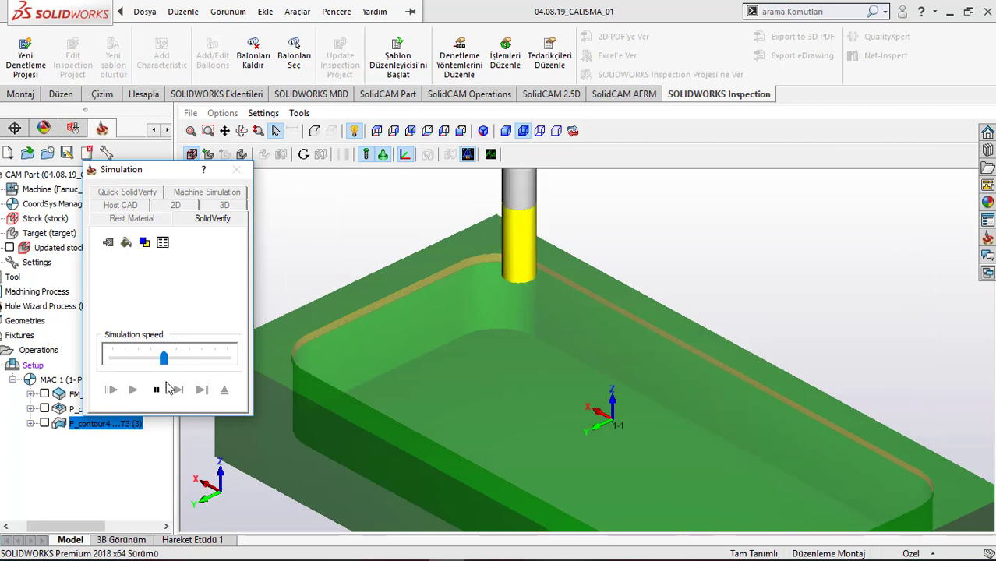
{"action": "left_click", "coordinate": [204, 389]}
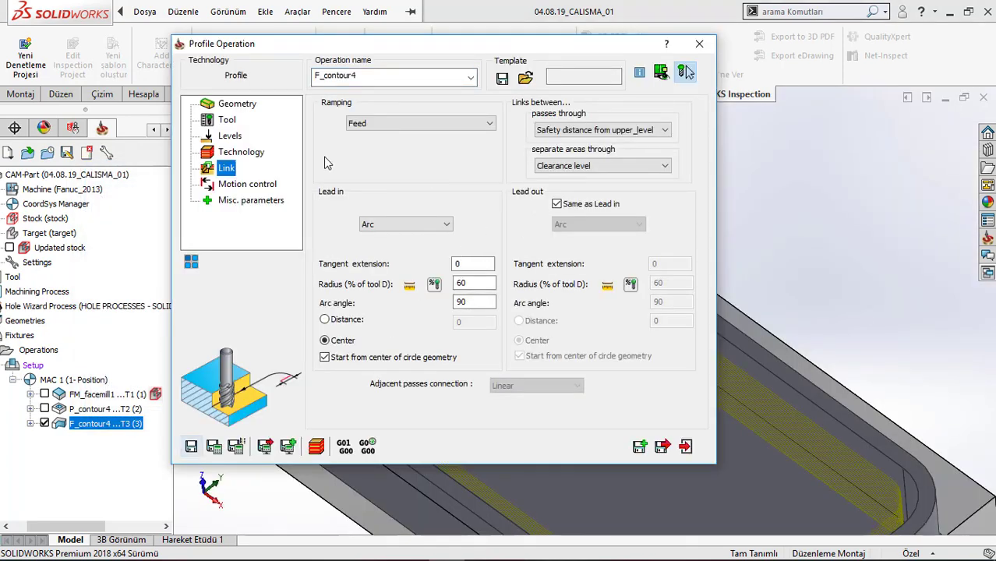
- Set the finish step down of the profile operation to 3, recalculate the tool path, and save and exit the operation
{"action": "left_click", "coordinate": [247, 153]}
{"action": "left_click", "coordinate": [320, 109]}
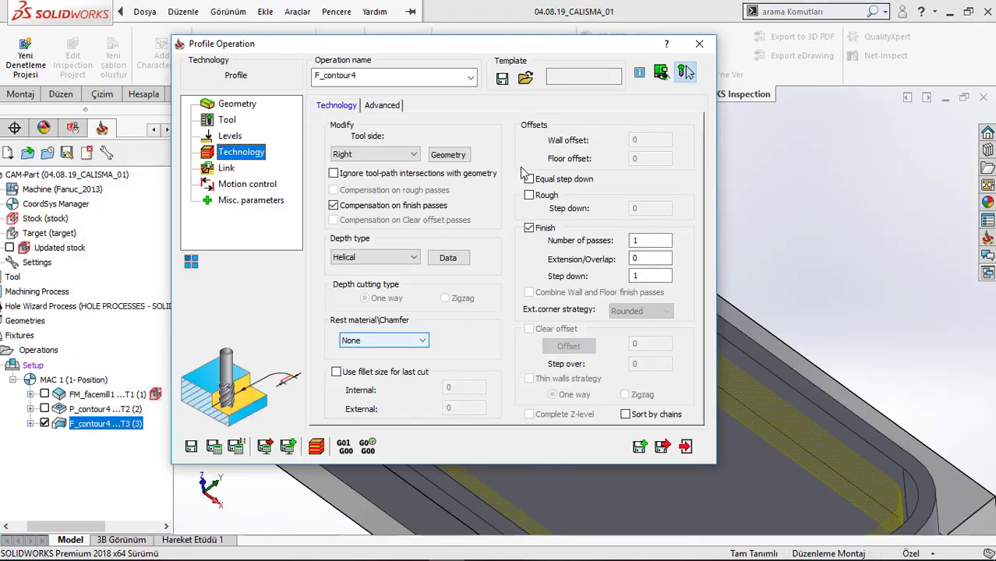
{"action": "double_click", "coordinate": [647, 276]}
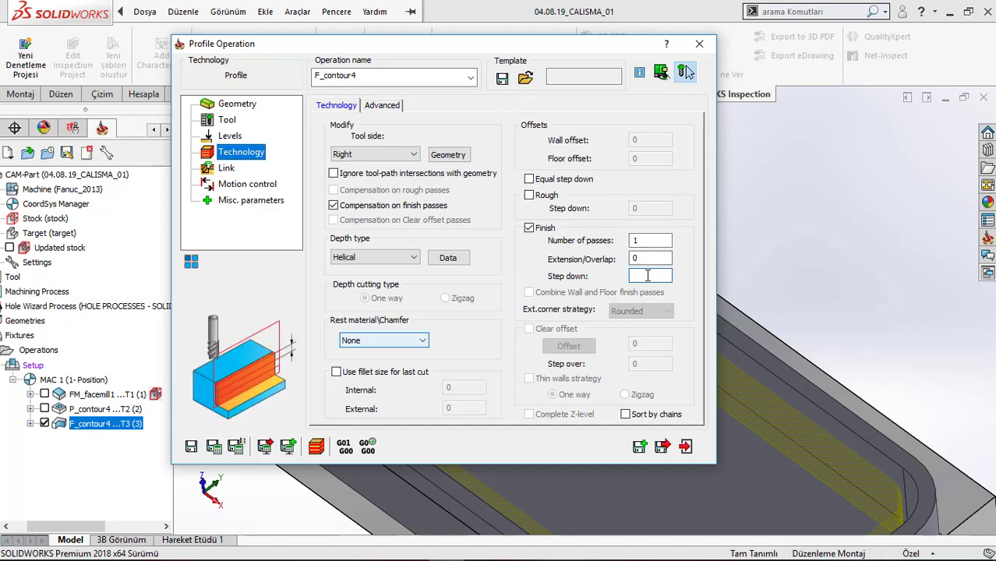
{"action": "type", "text": "3"}
{"action": "left_click", "coordinate": [216, 444]}
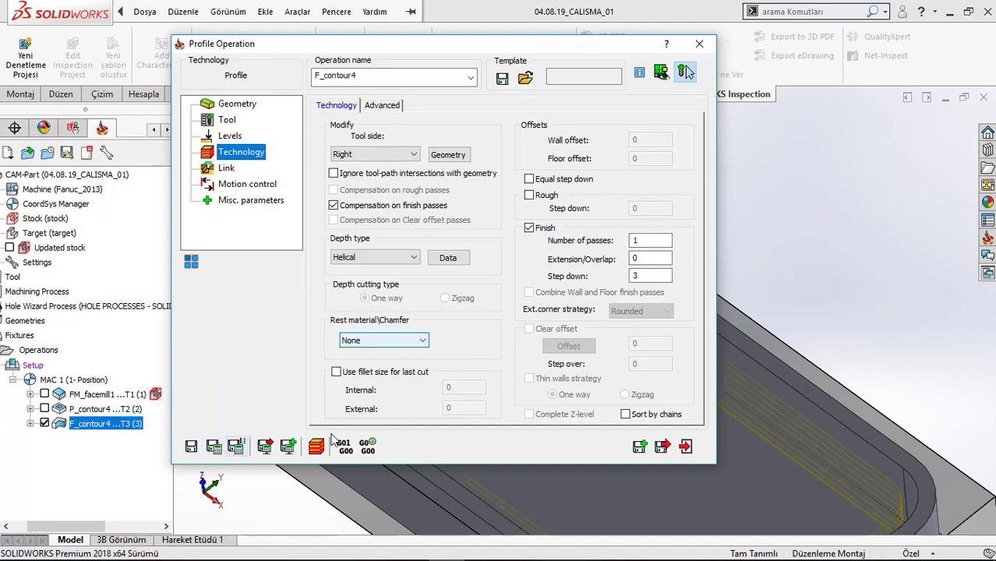
{"action": "left_click", "coordinate": [663, 449]}
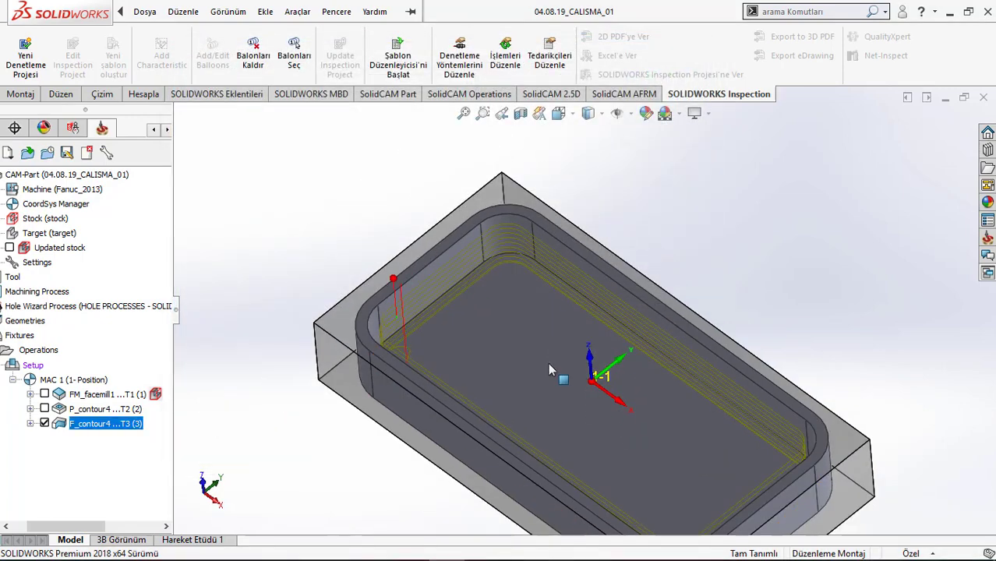
- Add a Pocket milling operation after the wall finish and define its new geometry from the tray's inner floor edge
{"action": "right_click", "coordinate": [123, 425]}
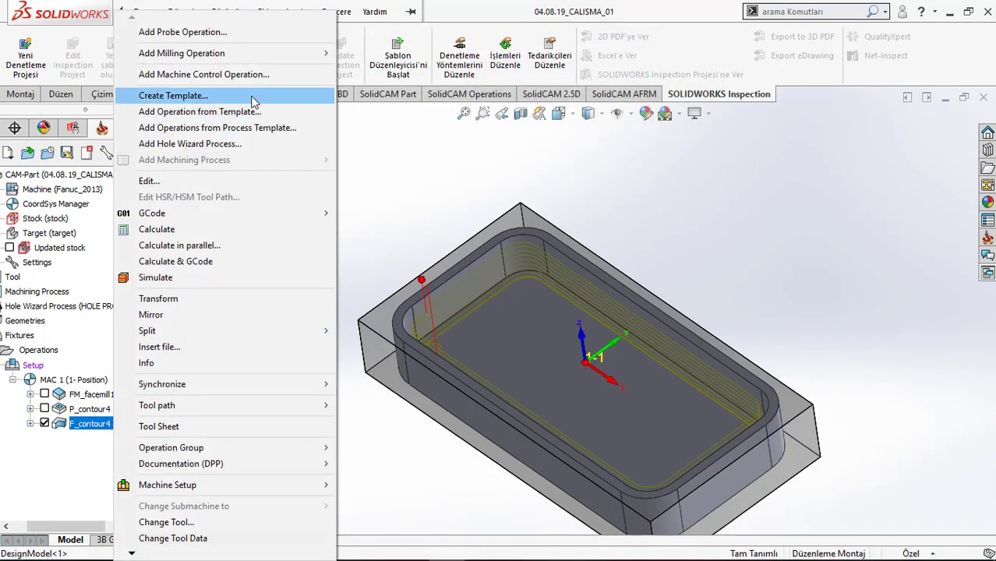
{"action": "mouse_move", "coordinate": [250, 55]}
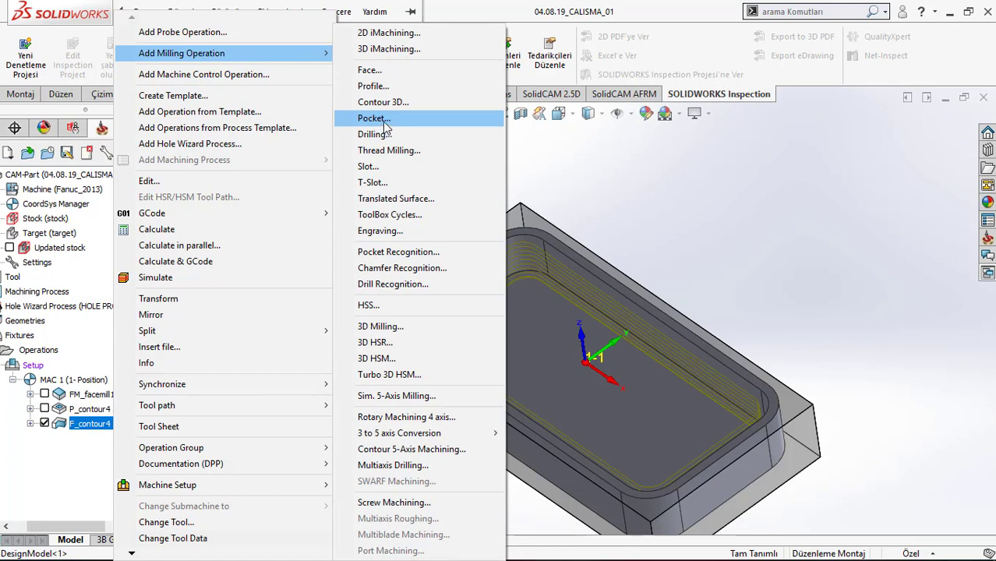
{"action": "left_click", "coordinate": [374, 119]}
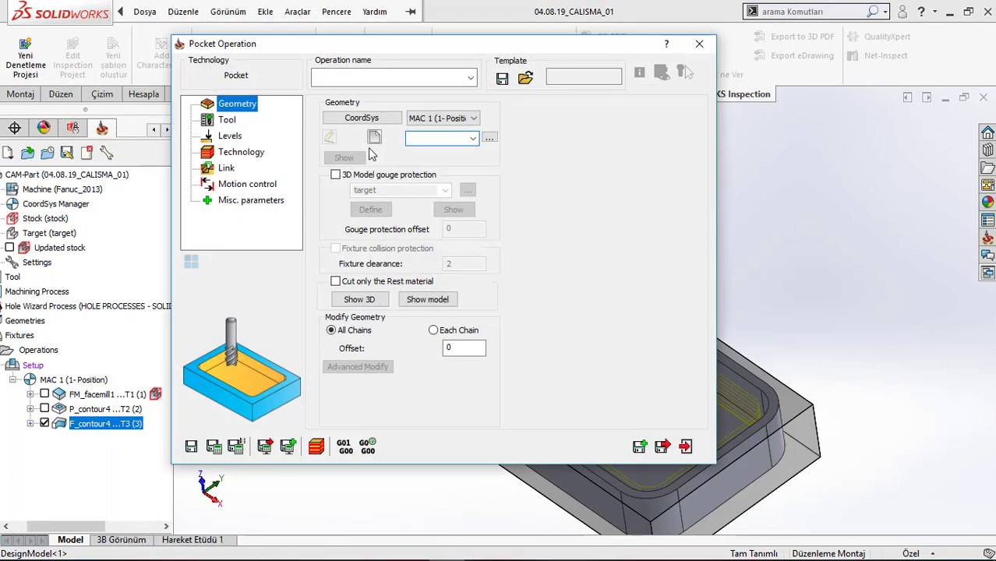
{"action": "left_click", "coordinate": [375, 138]}
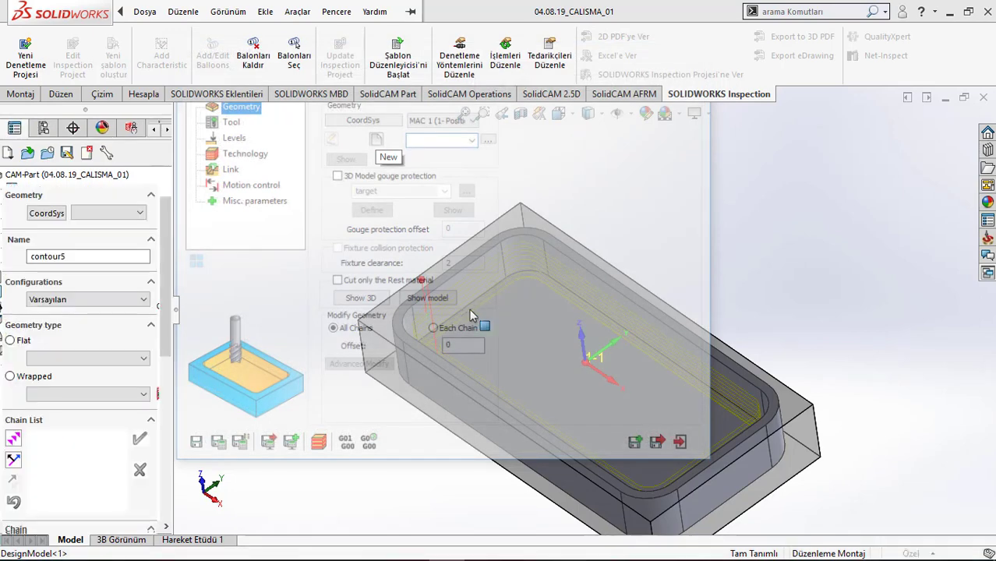
{"action": "left_click", "coordinate": [472, 311]}
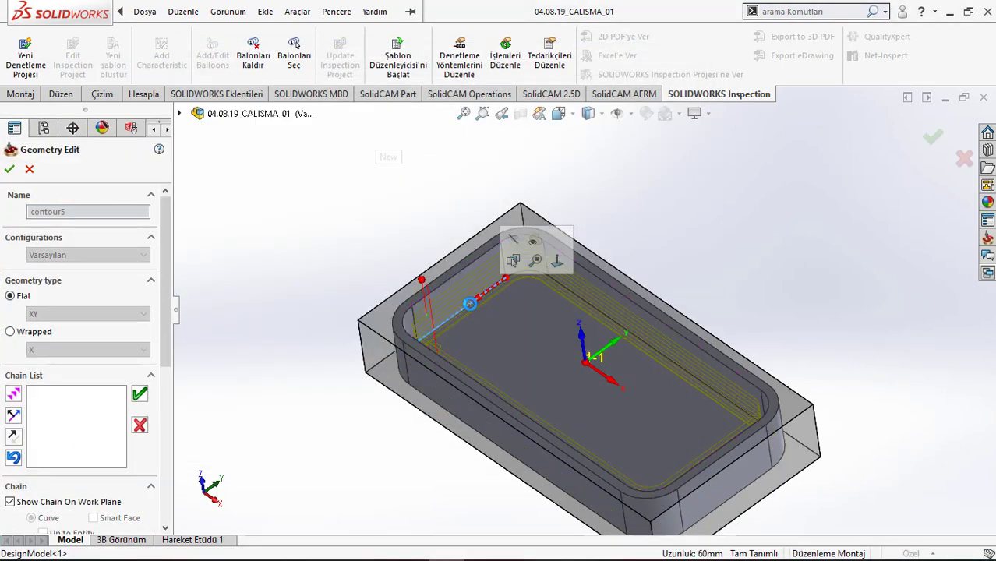
{"action": "left_click", "coordinate": [9, 169]}
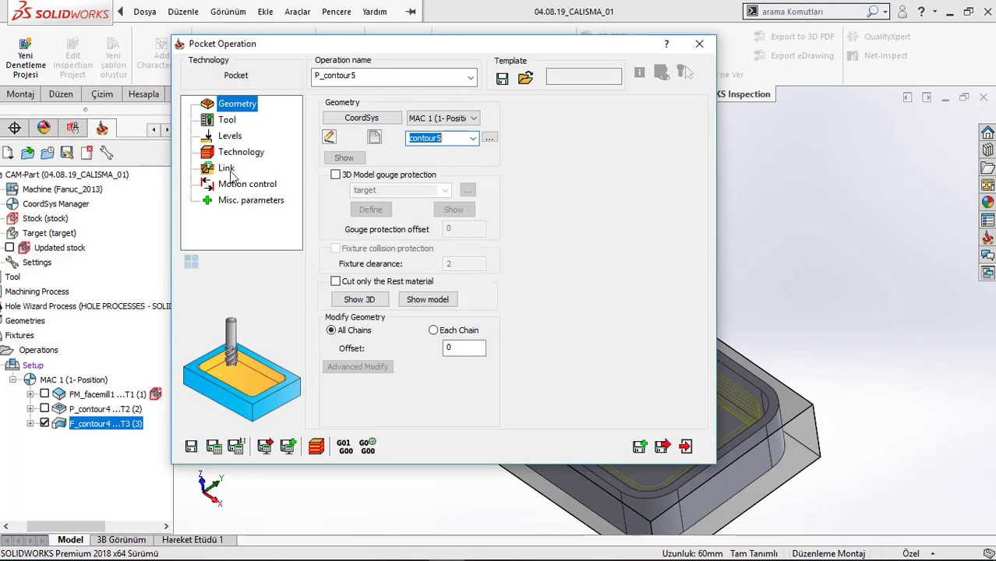
- Assign the existing 10 mm end mill, tool 3, to the new pocket operation
{"action": "left_click", "coordinate": [227, 120]}
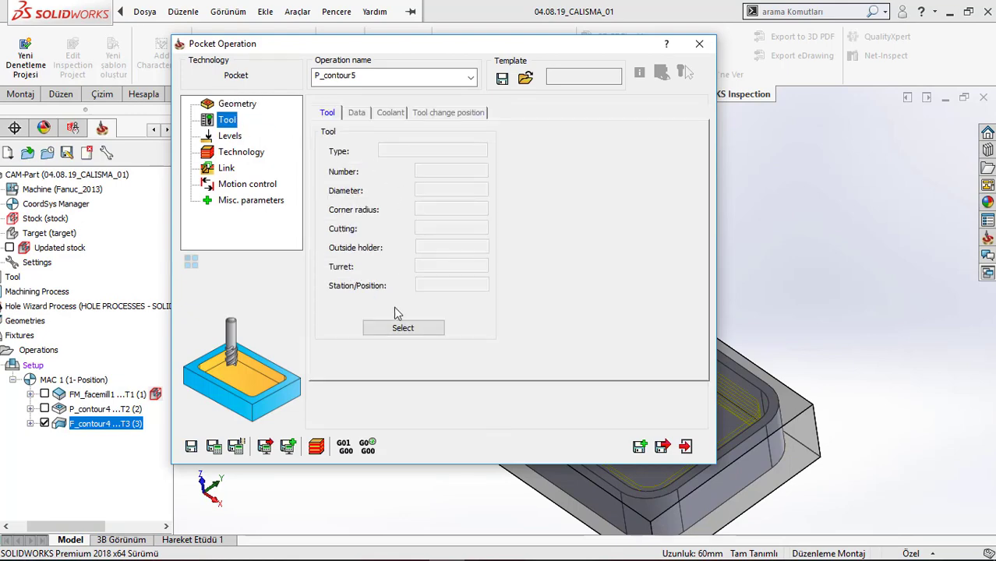
{"action": "left_click", "coordinate": [406, 329]}
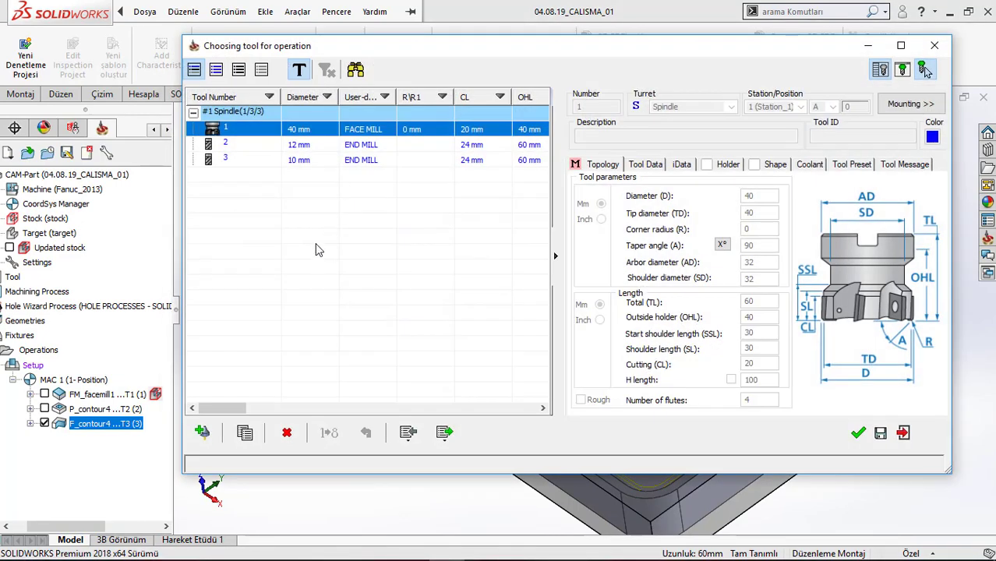
{"action": "left_click", "coordinate": [312, 162]}
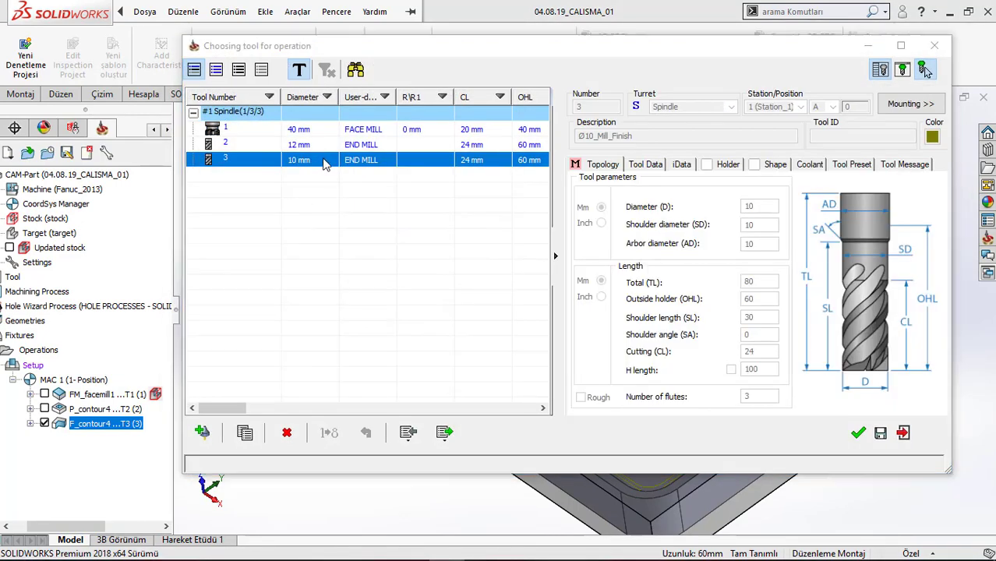
{"action": "double_click", "coordinate": [326, 162]}
{"action": "left_click", "coordinate": [400, 327]}
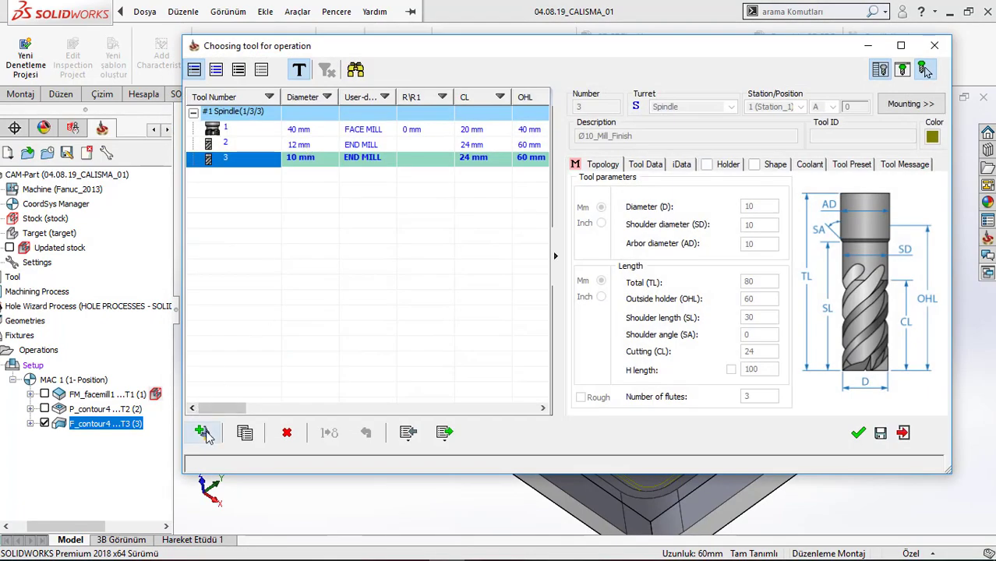
{"action": "double_click", "coordinate": [247, 164]}
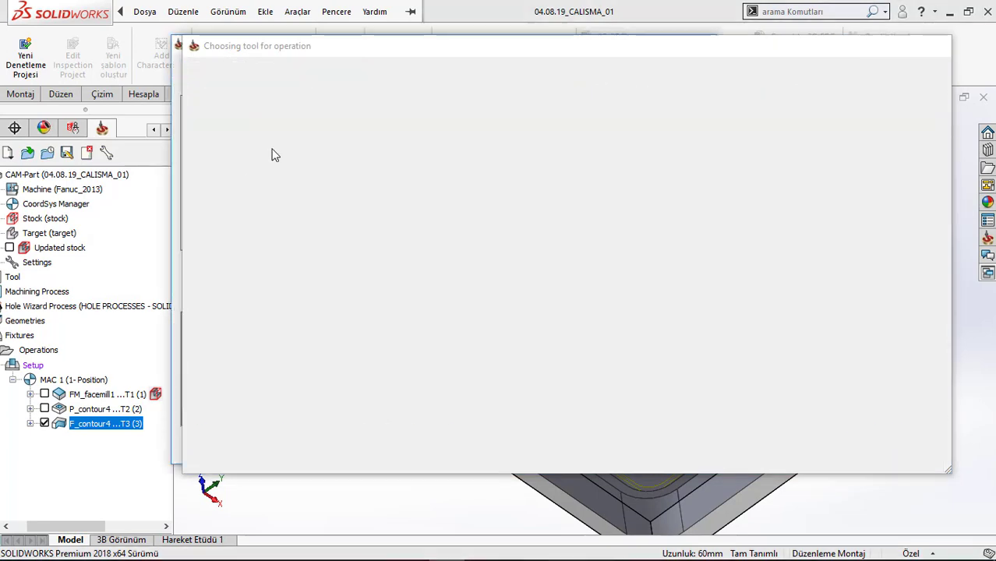
- Switch the spin rate and spin finish to V (m/min) and set both to 250
{"action": "left_click", "coordinate": [356, 112]}
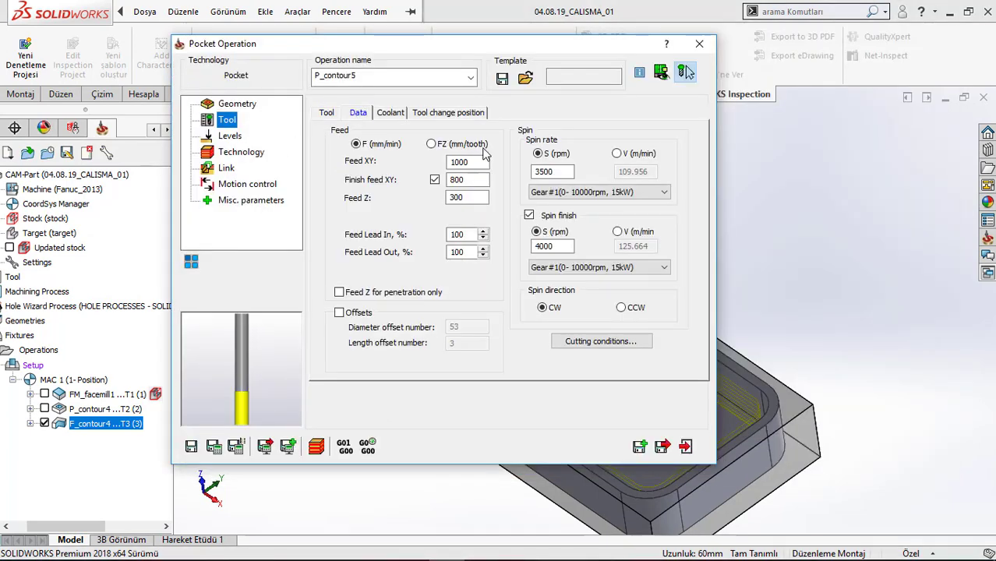
{"action": "left_click", "coordinate": [617, 154]}
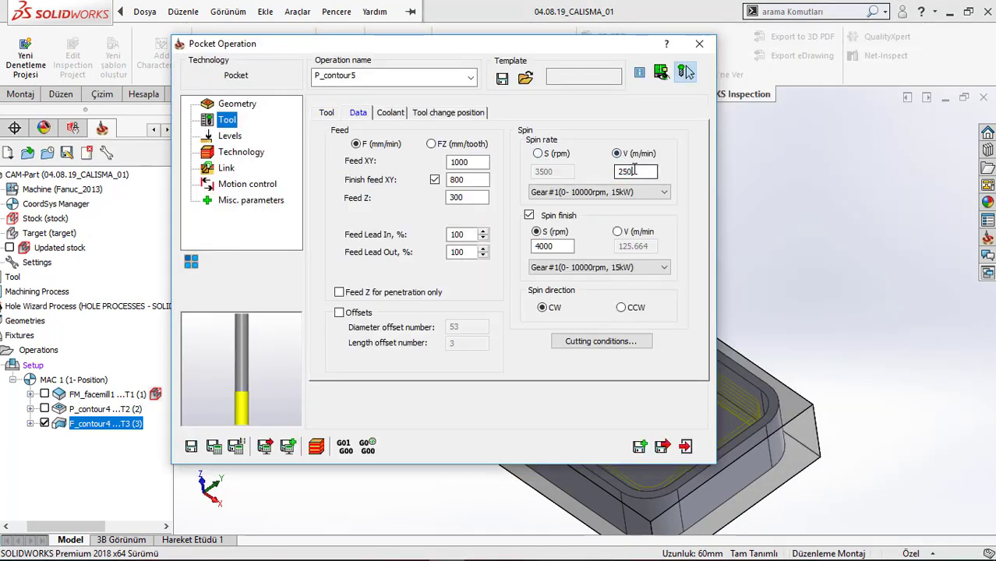
{"action": "left_click", "coordinate": [634, 169]}
{"action": "type", "text": "250"}
{"action": "key", "text": "Tab"}
{"action": "left_click", "coordinate": [635, 231]}
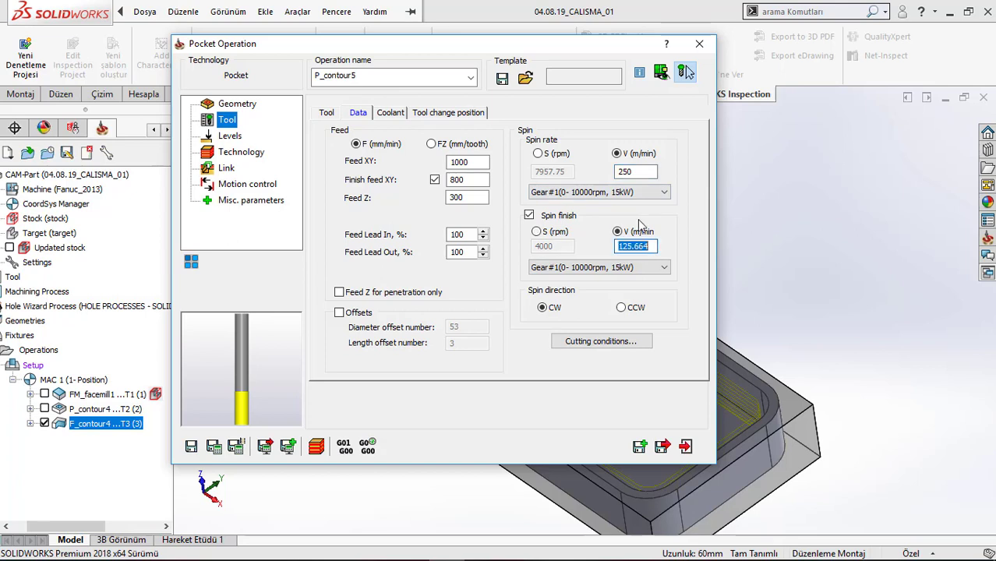
{"action": "type", "text": "250"}
{"action": "key", "text": "Tab"}
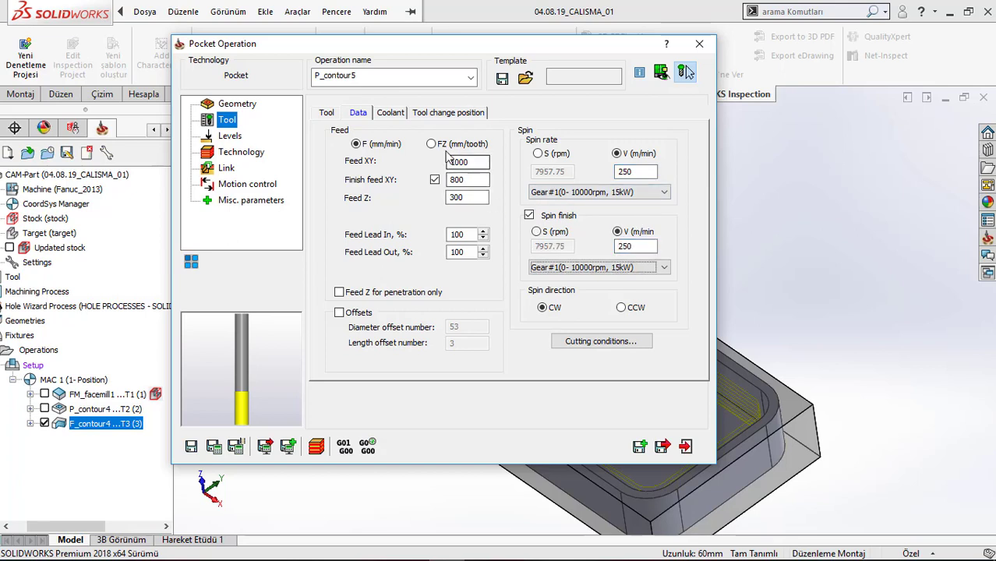
- Switch the feed to FZ (mm/tooth) and set the finish feed XY to 0.03
{"action": "left_click", "coordinate": [438, 145]}
{"action": "double_click", "coordinate": [455, 180]}
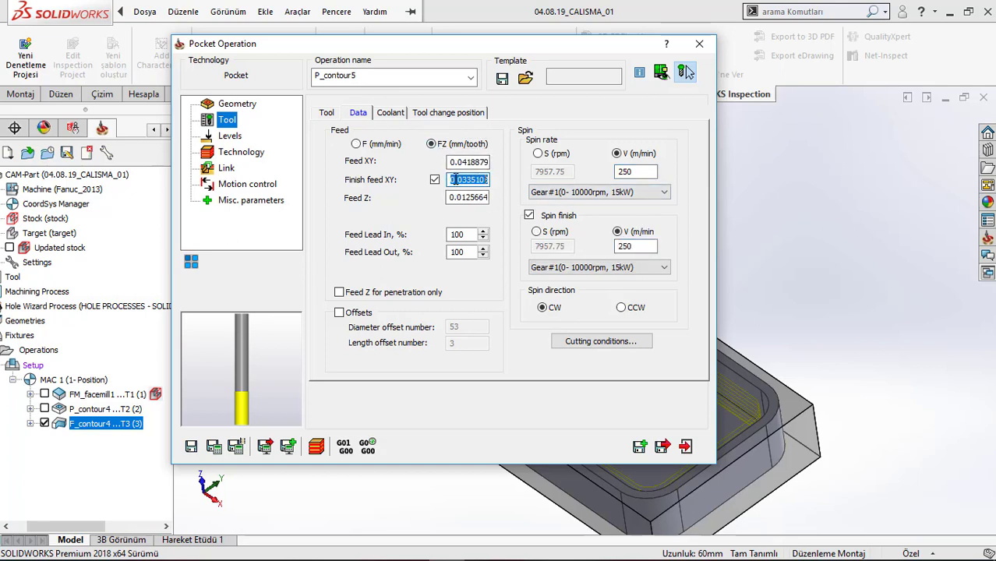
{"action": "double_click", "coordinate": [468, 164]}
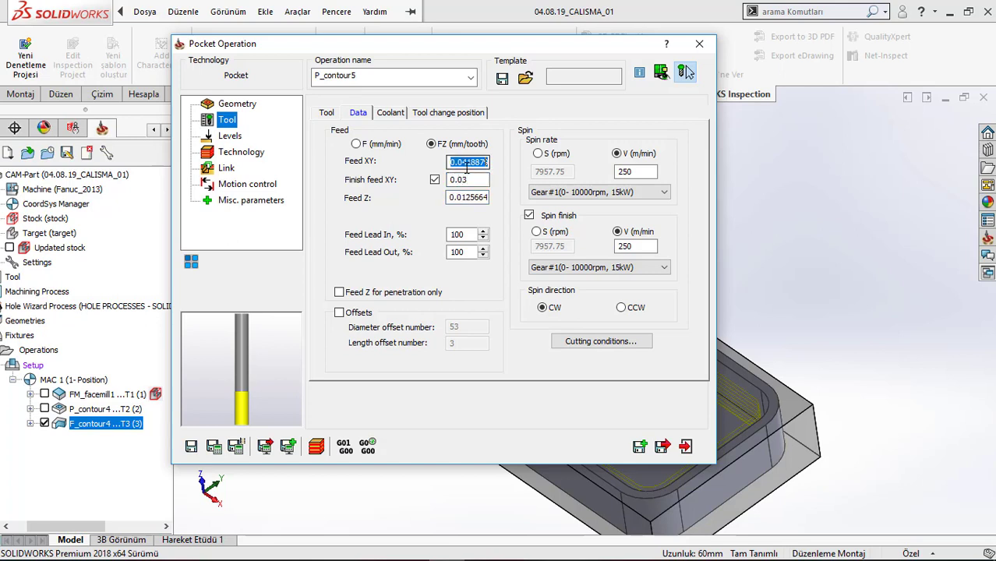
- Pick the tray floor as the upper level with a delta of 0.3, and pick the same floor for the pocket depth
{"action": "left_click", "coordinate": [215, 135]}
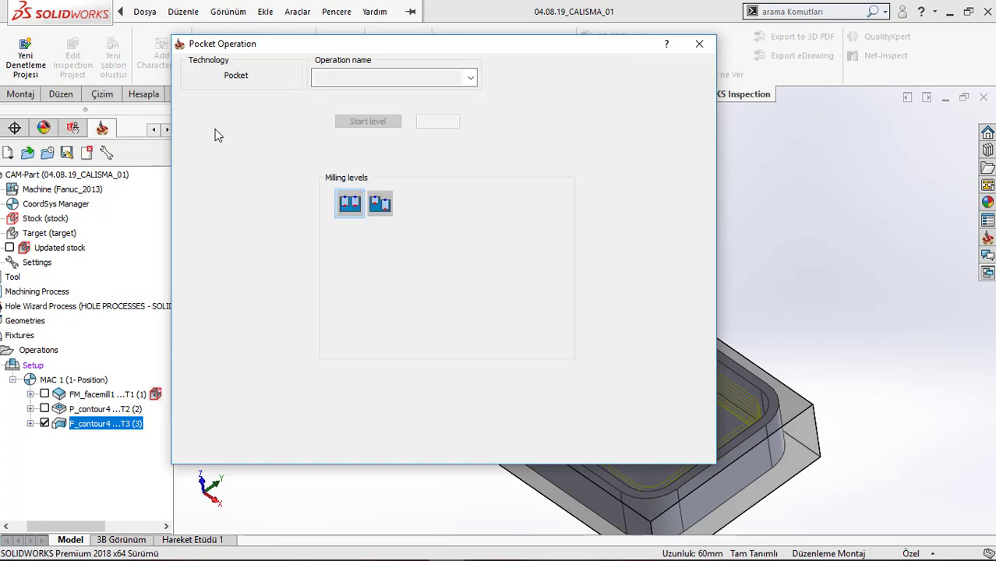
{"action": "left_click", "coordinate": [368, 254]}
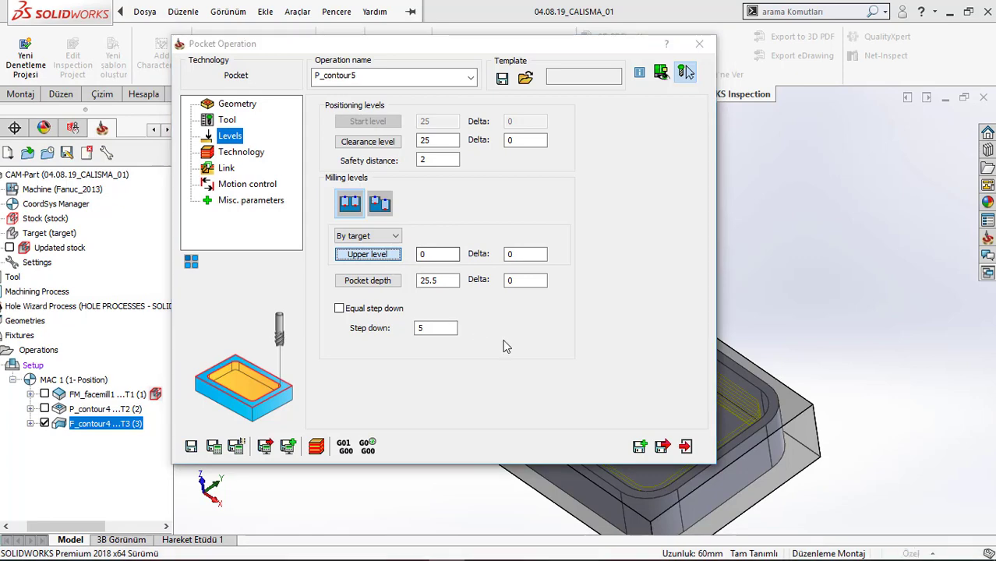
{"action": "left_click", "coordinate": [492, 328]}
{"action": "left_click", "coordinate": [10, 169]}
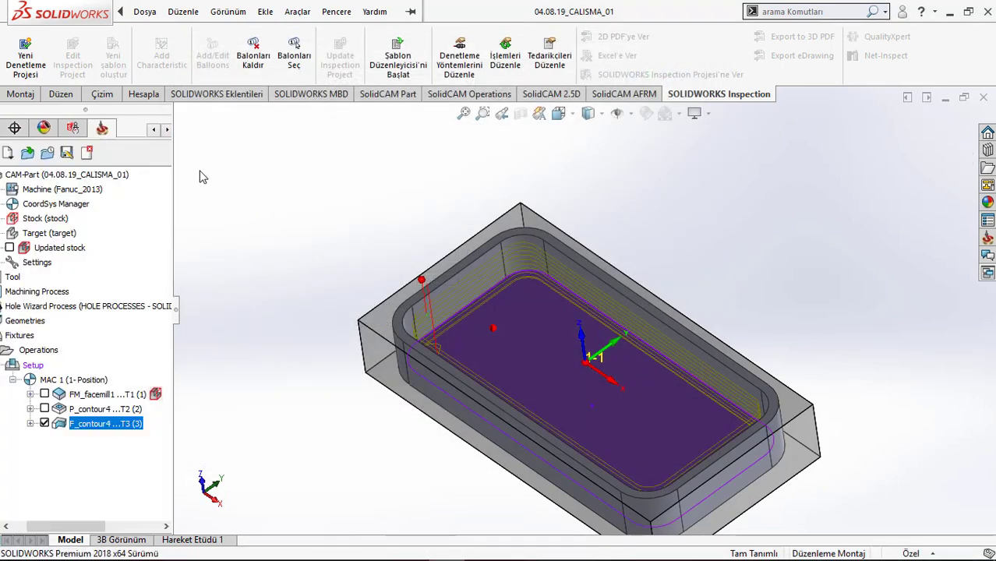
{"action": "double_click", "coordinate": [527, 253]}
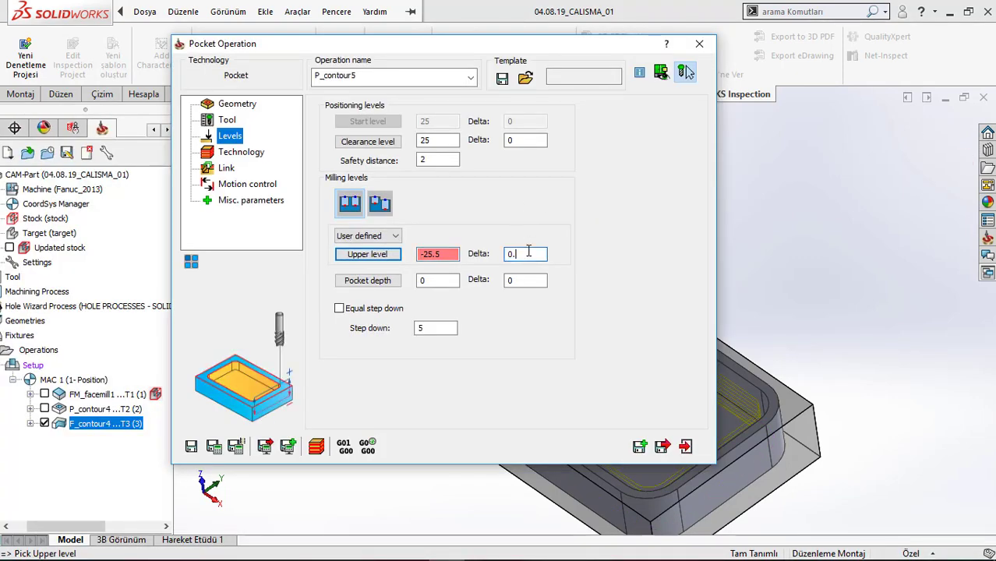
{"action": "left_click", "coordinate": [367, 280]}
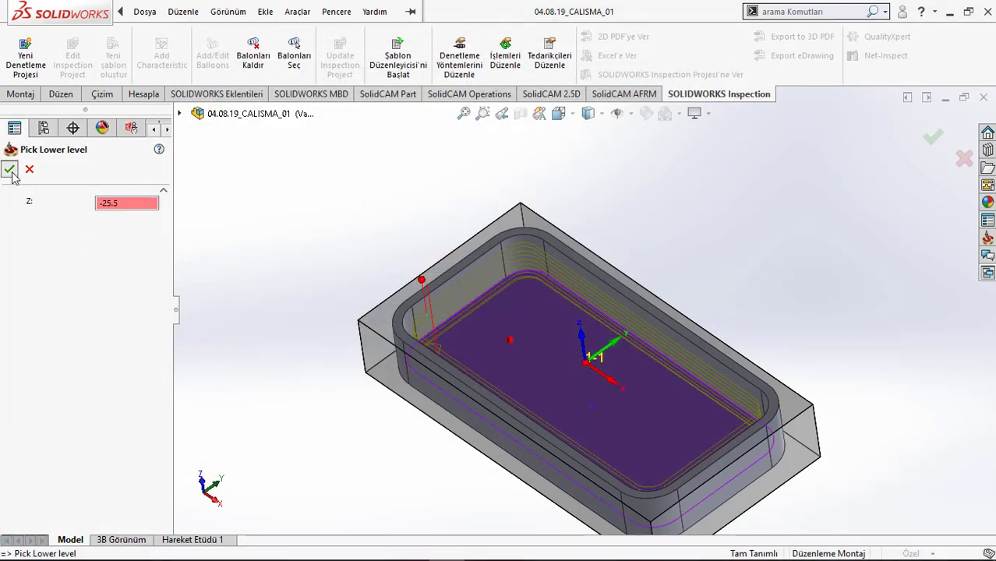
{"action": "left_click", "coordinate": [9, 169]}
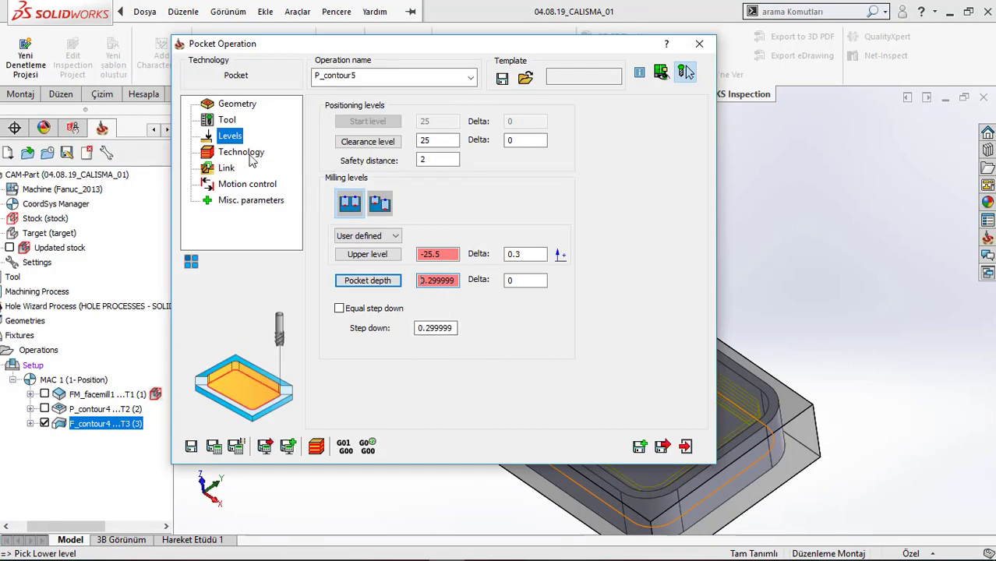
- Set the pocket technology to Contour with floor finish enabled and a minimum overlap of 10% of the tool diameter
{"action": "left_click", "coordinate": [248, 154]}
{"action": "left_click", "coordinate": [394, 141]}
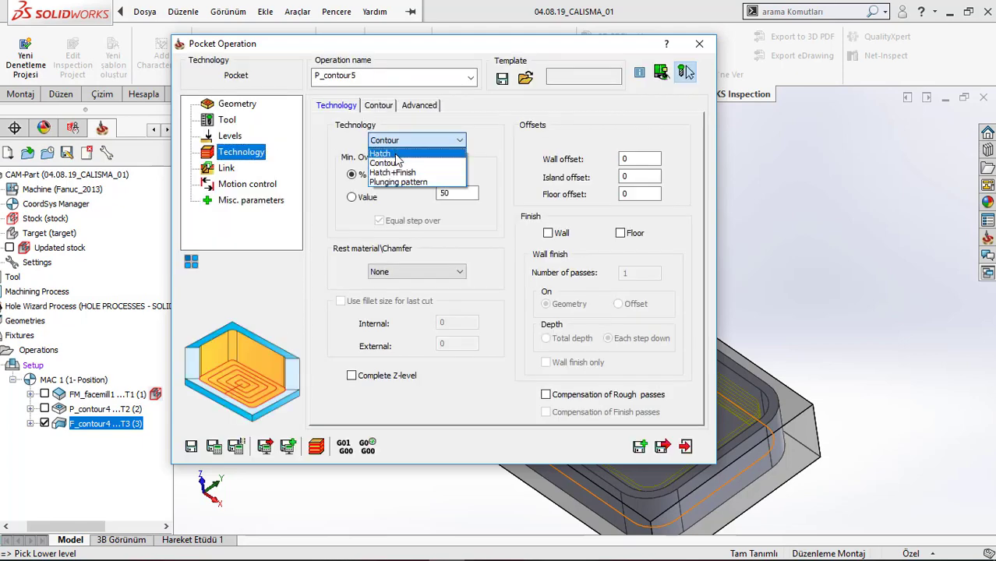
{"action": "left_click", "coordinate": [397, 163]}
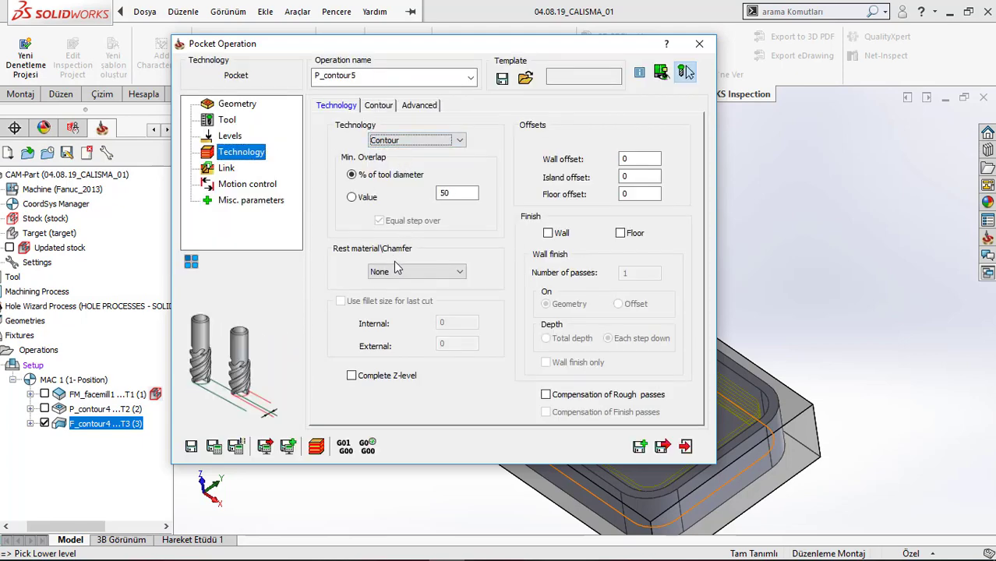
{"action": "left_click", "coordinate": [620, 233]}
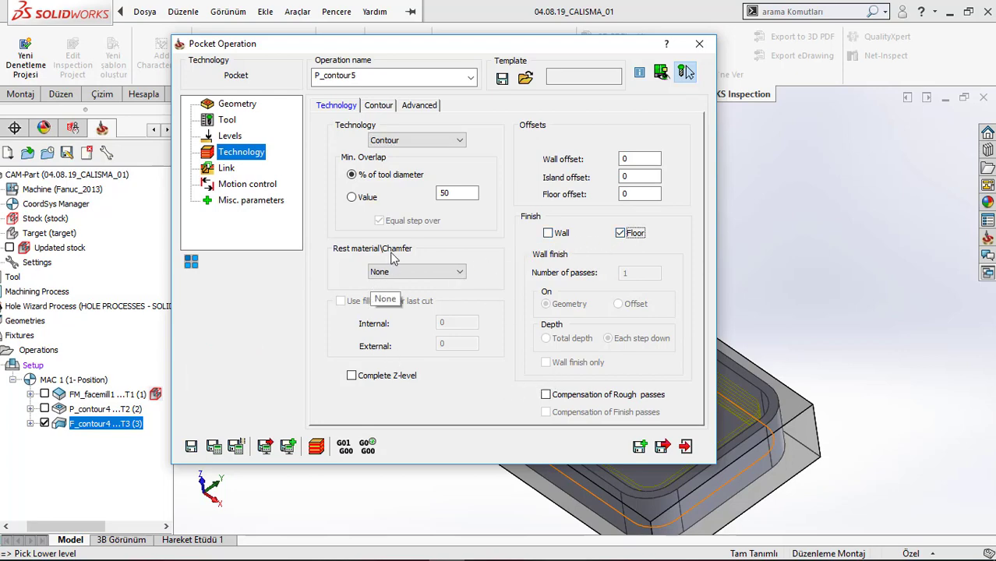
{"action": "left_click", "coordinate": [411, 141]}
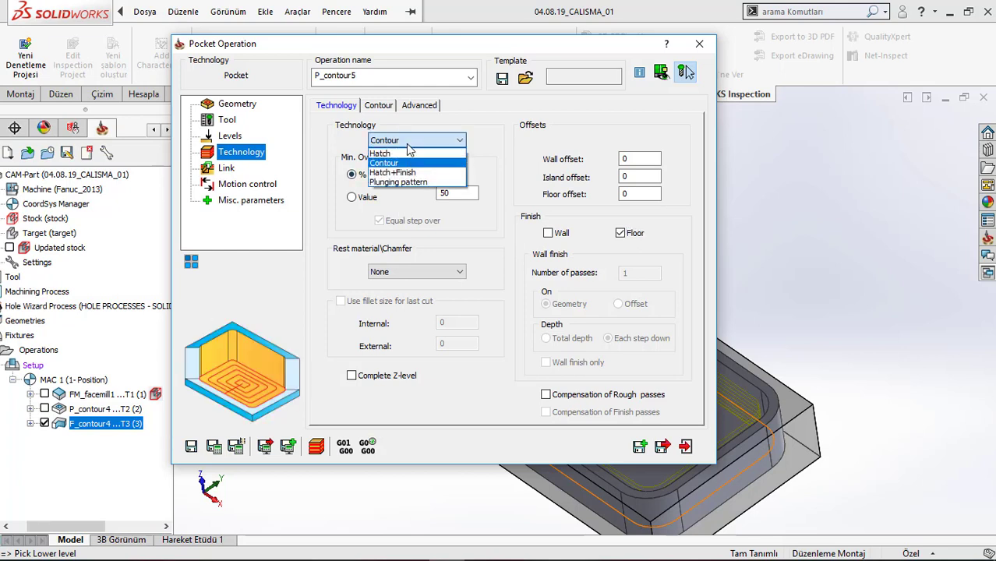
{"action": "left_click", "coordinate": [411, 162]}
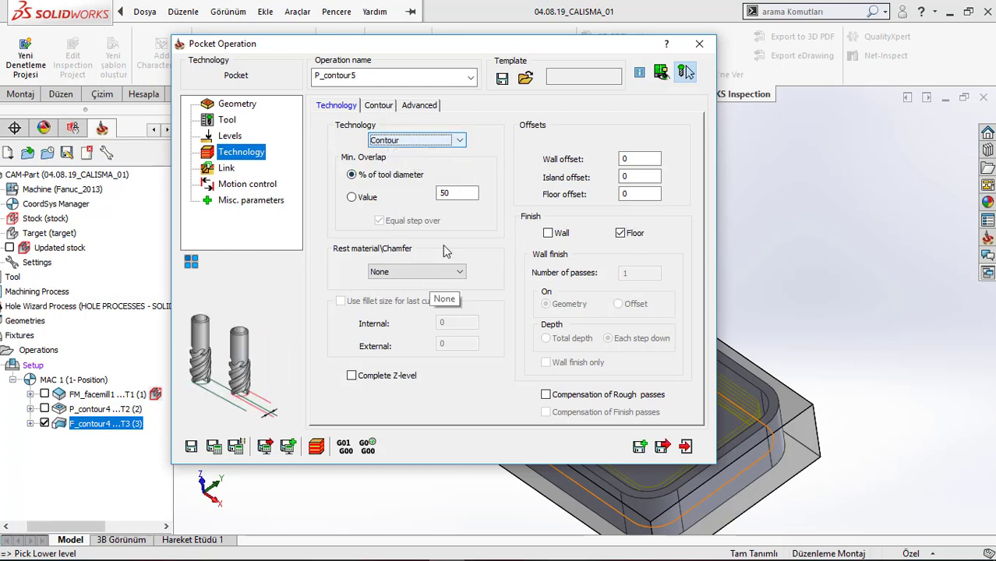
{"action": "double_click", "coordinate": [452, 192]}
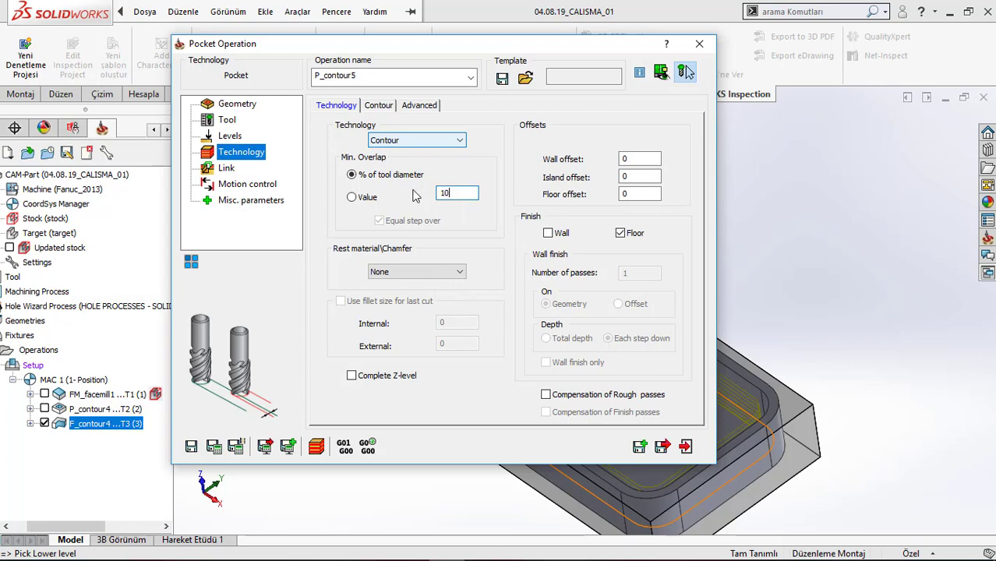
- Set the contour corners to Fillet and the adjacent passes connection to Rounded
{"action": "left_click", "coordinate": [379, 105]}
{"action": "left_click", "coordinate": [410, 181]}
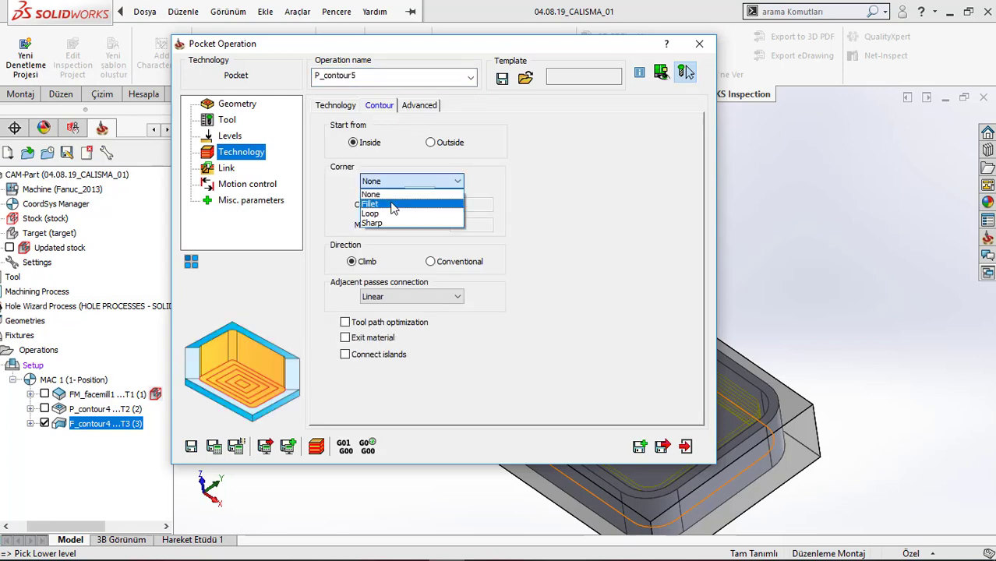
{"action": "left_click", "coordinate": [394, 204]}
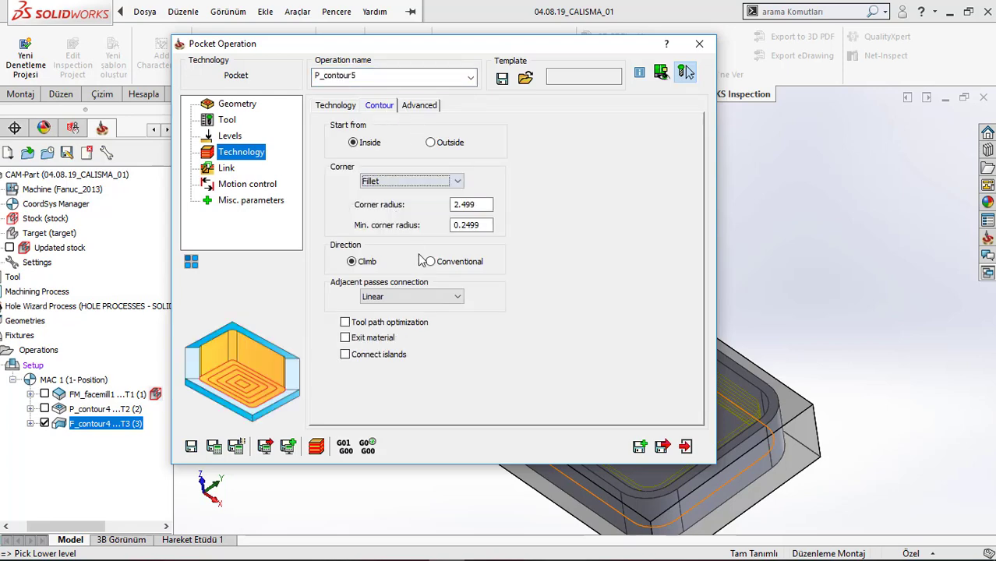
{"action": "left_click", "coordinate": [383, 297]}
{"action": "left_click", "coordinate": [380, 331]}
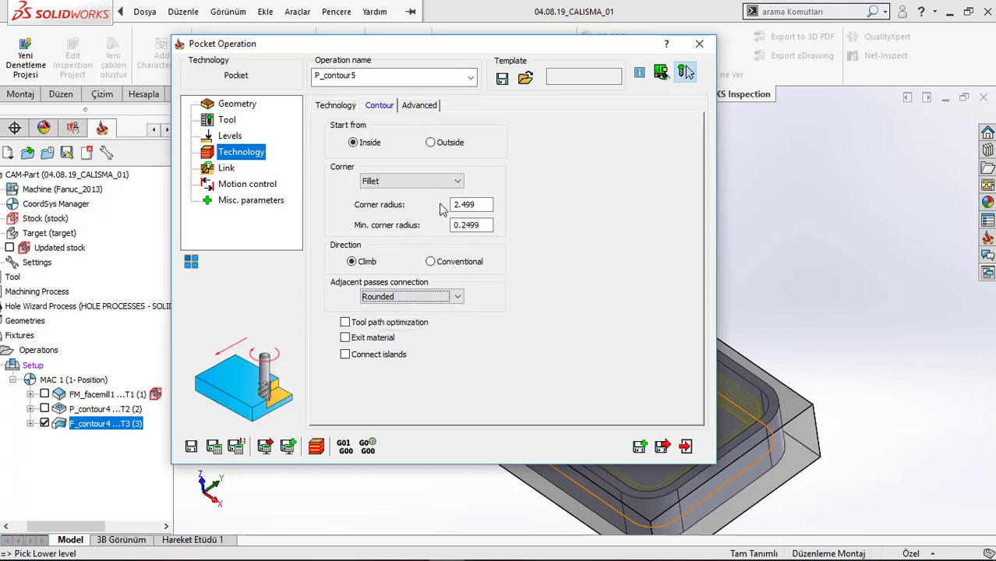
- Set the ramping to Angle and link the passes through Safety distance from current path
{"action": "left_click", "coordinate": [248, 168]}
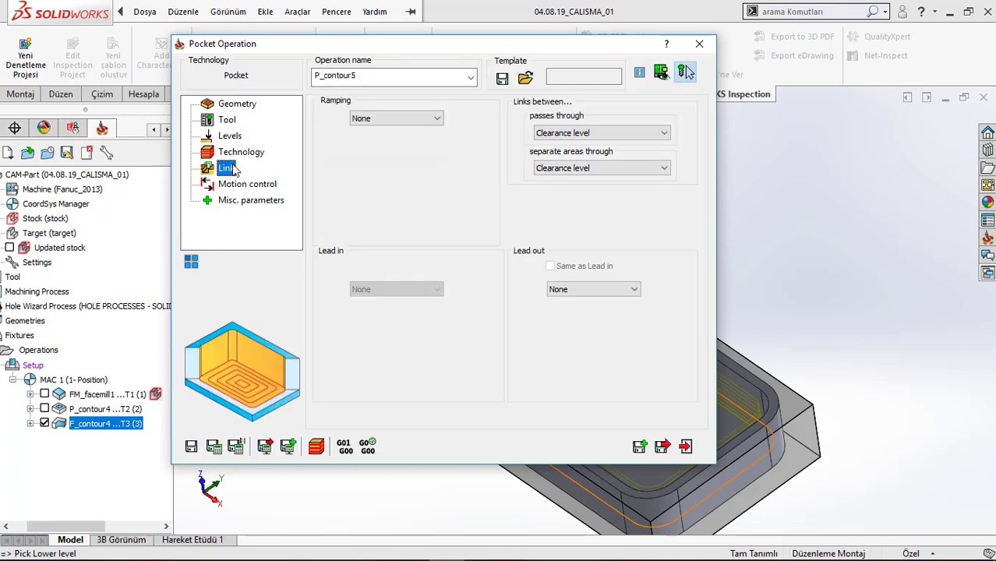
{"action": "left_click", "coordinate": [393, 120]}
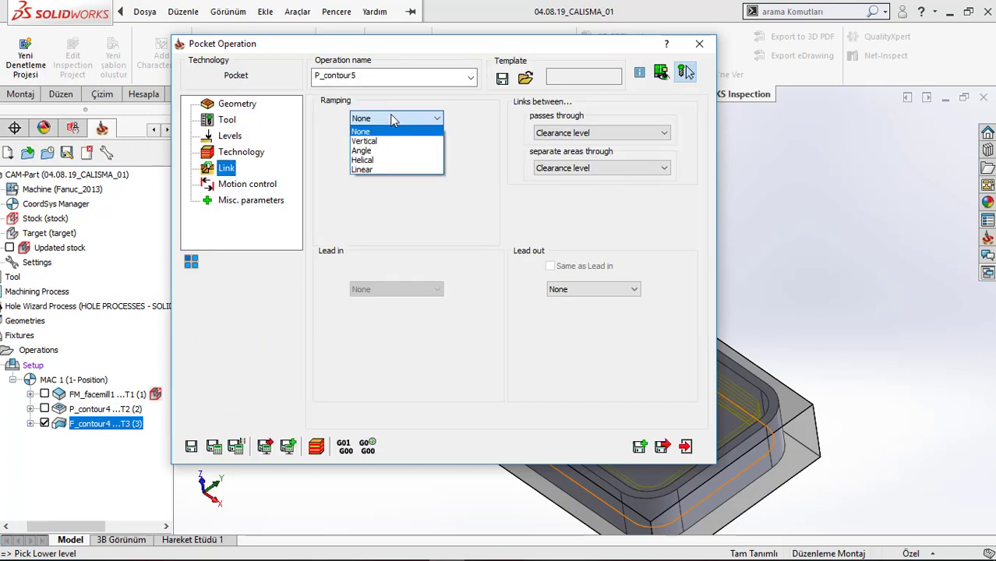
{"action": "left_click", "coordinate": [371, 151]}
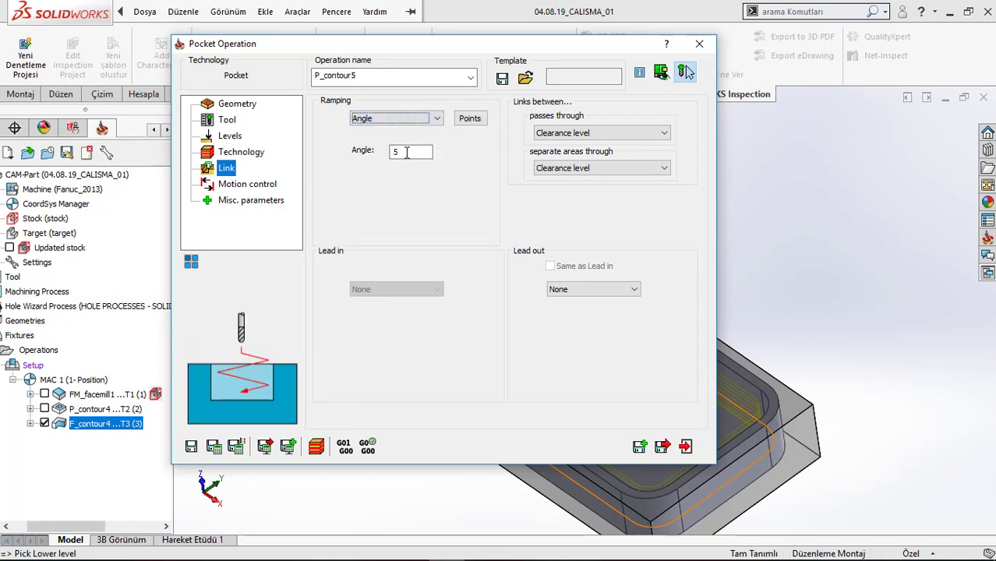
{"action": "left_click", "coordinate": [600, 132]}
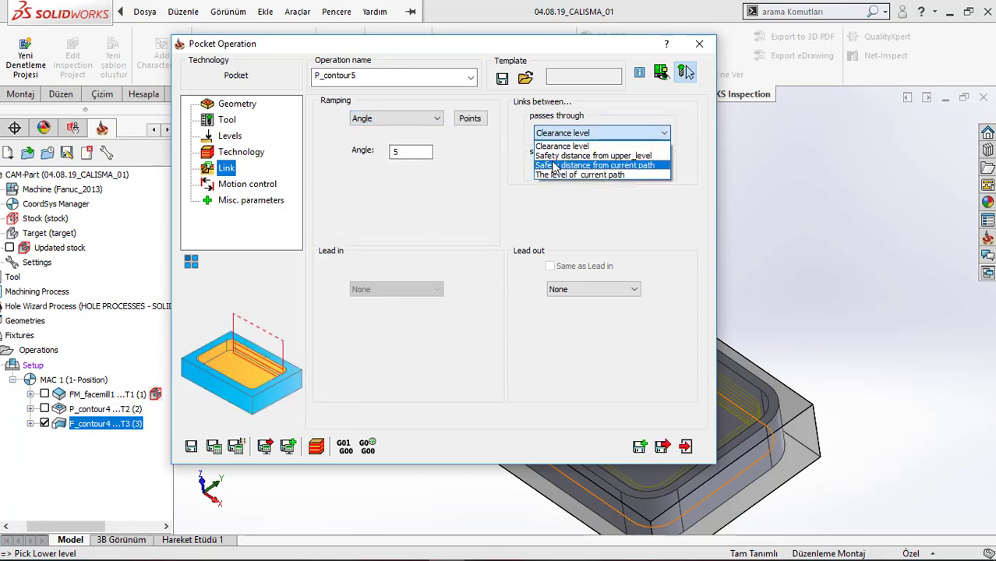
{"action": "left_click", "coordinate": [585, 164]}
- Try to save and calculate the pocket operation with floor finish enabled and no floor offset
{"action": "left_click", "coordinate": [215, 447]}
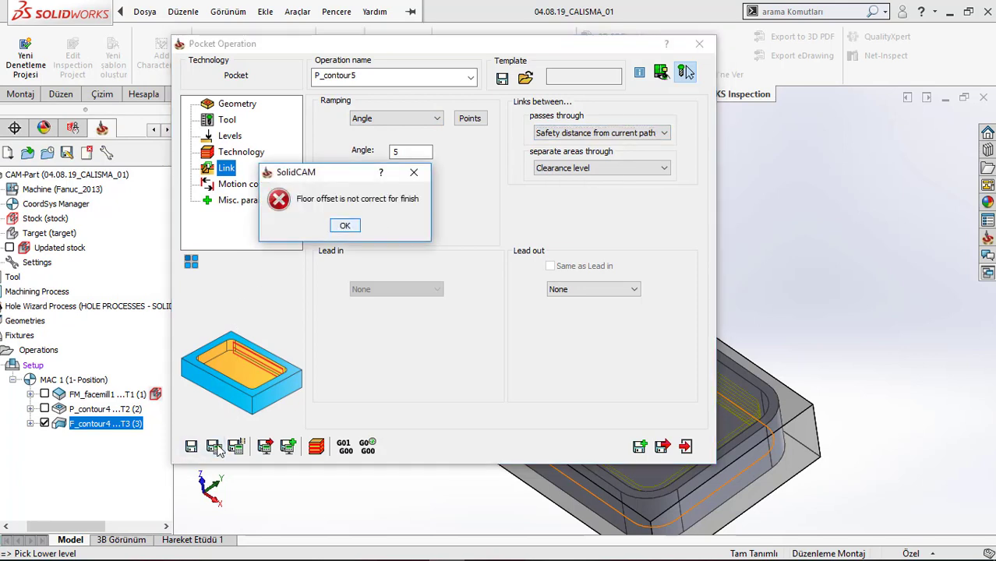
{"action": "left_click", "coordinate": [344, 222]}
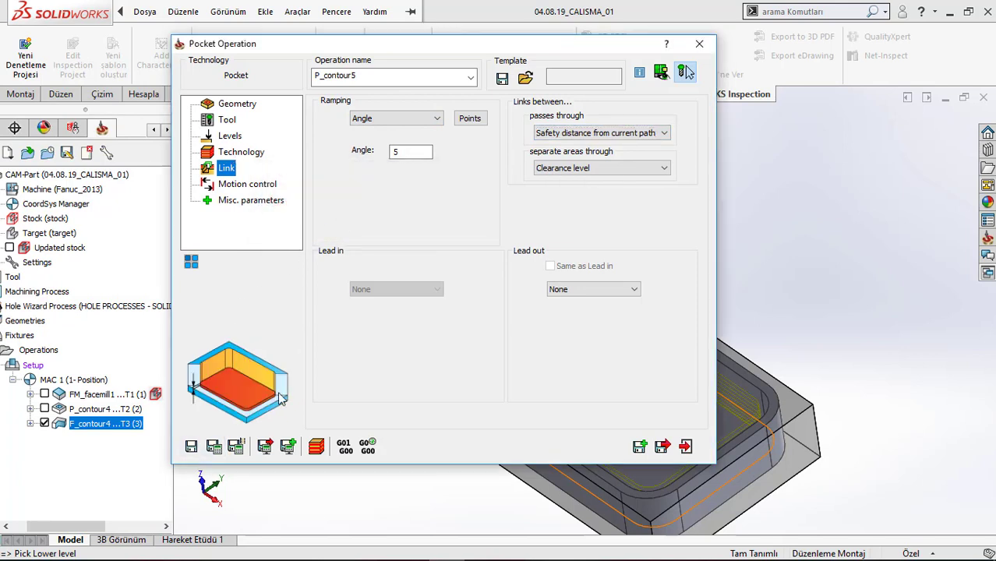
{"action": "left_click", "coordinate": [215, 447]}
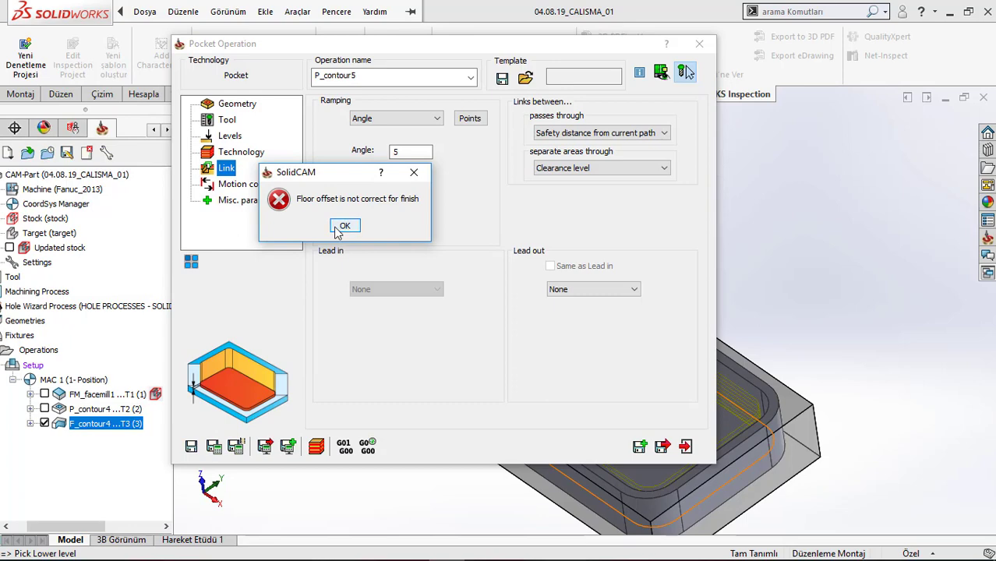
{"action": "left_click", "coordinate": [345, 226]}
- Turn off floor finish, keep the floor offset at 0, and save and calculate the pocket operation
{"action": "left_click", "coordinate": [229, 135]}
{"action": "left_click", "coordinate": [234, 153]}
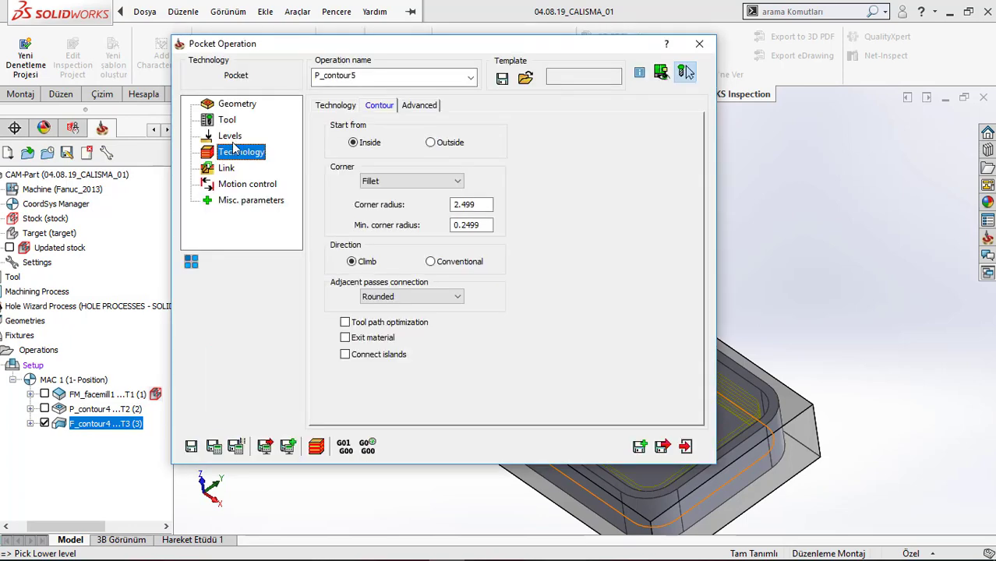
{"action": "left_click", "coordinate": [231, 137]}
{"action": "mouse_move", "coordinate": [532, 254]}
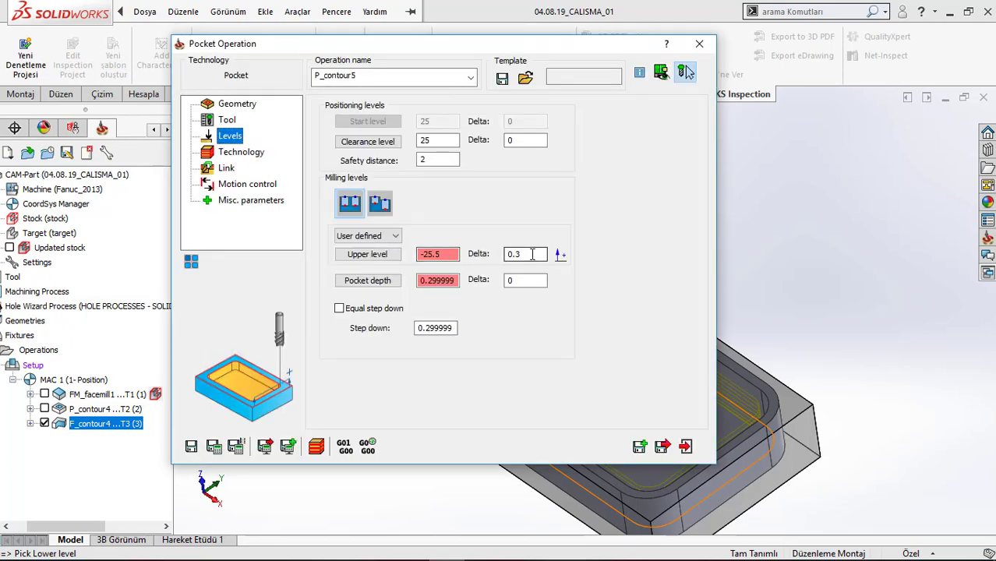
{"action": "left_click", "coordinate": [226, 155]}
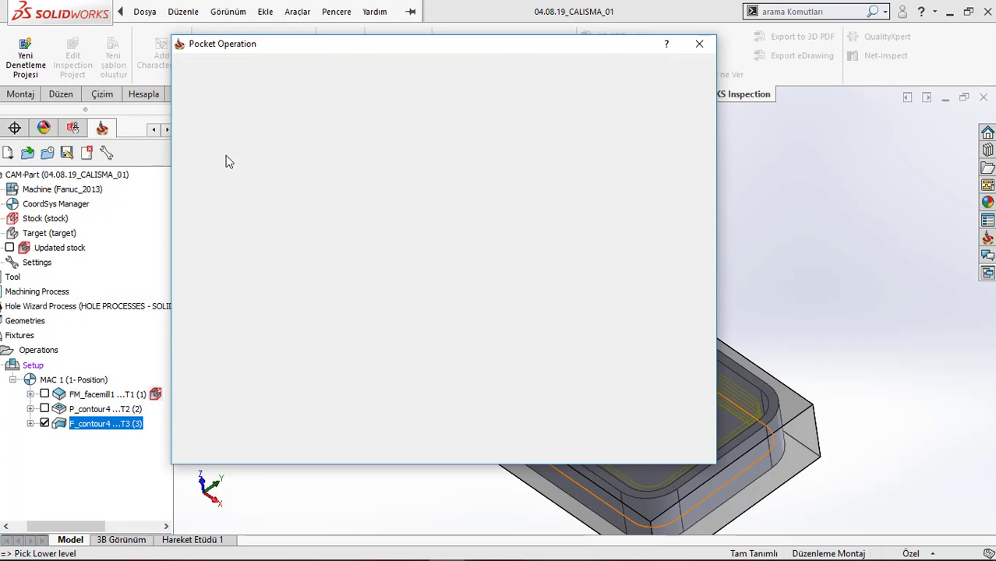
{"action": "left_click", "coordinate": [227, 167]}
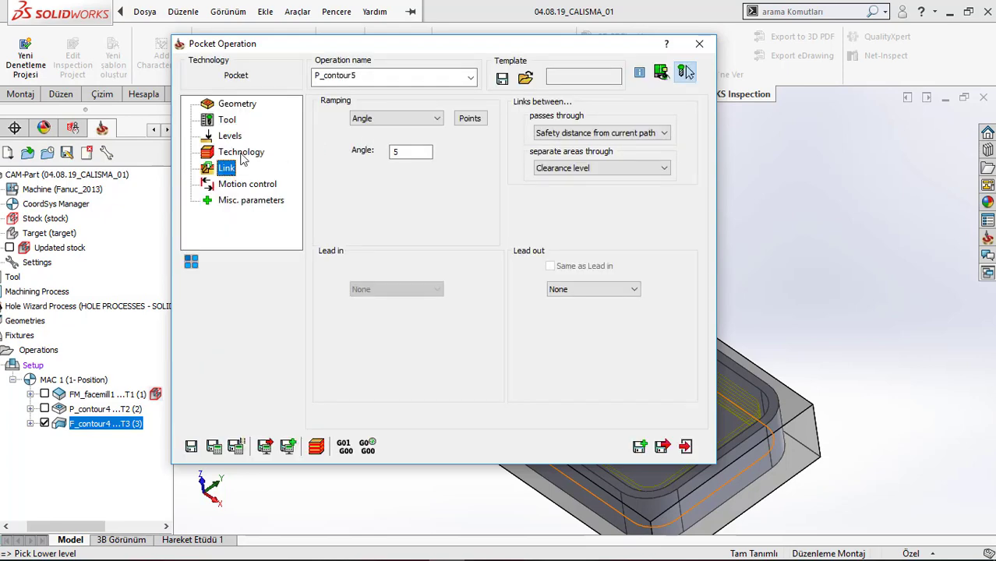
{"action": "left_click", "coordinate": [242, 153]}
{"action": "left_click", "coordinate": [335, 109]}
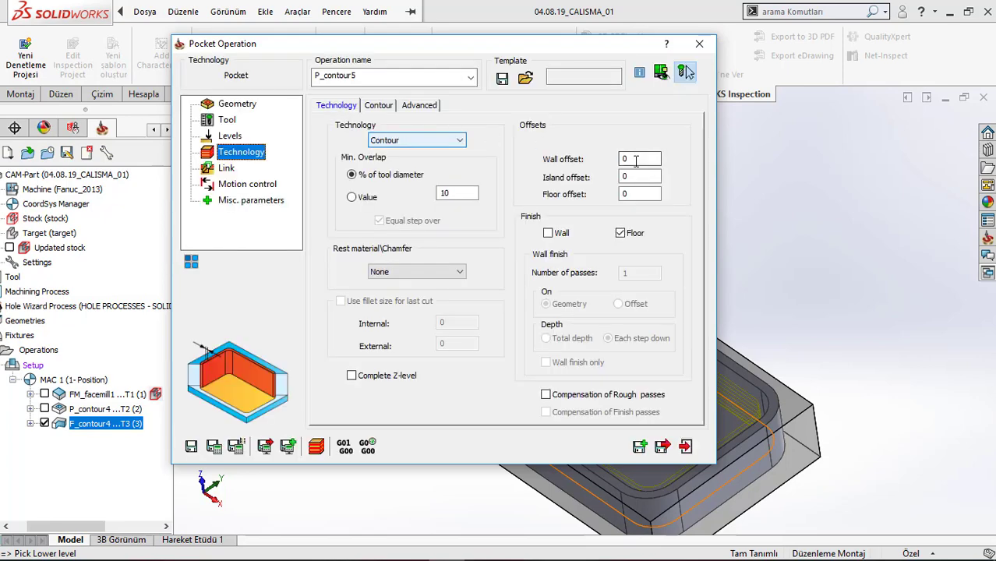
{"action": "mouse_move", "coordinate": [638, 194]}
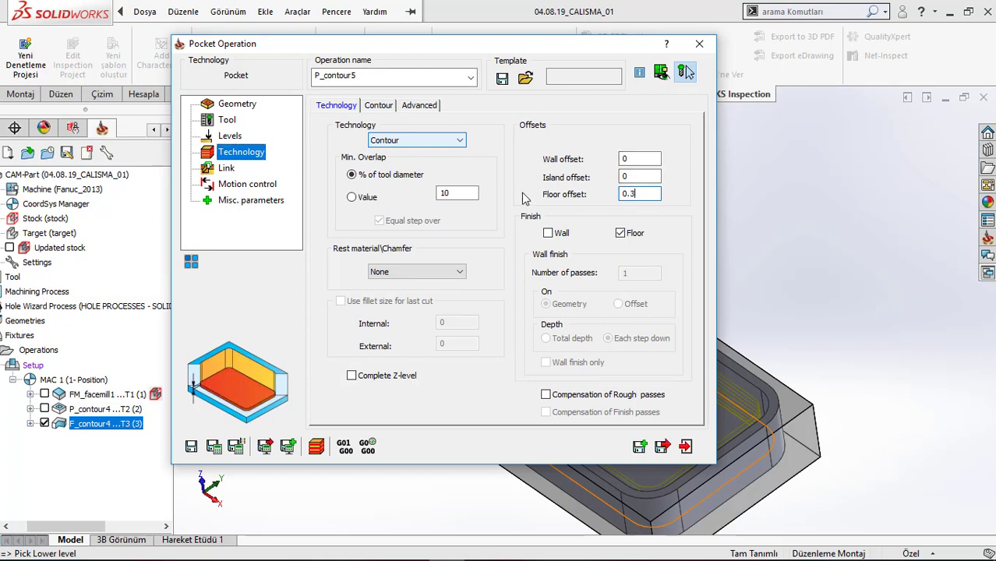
{"action": "left_click", "coordinate": [218, 455]}
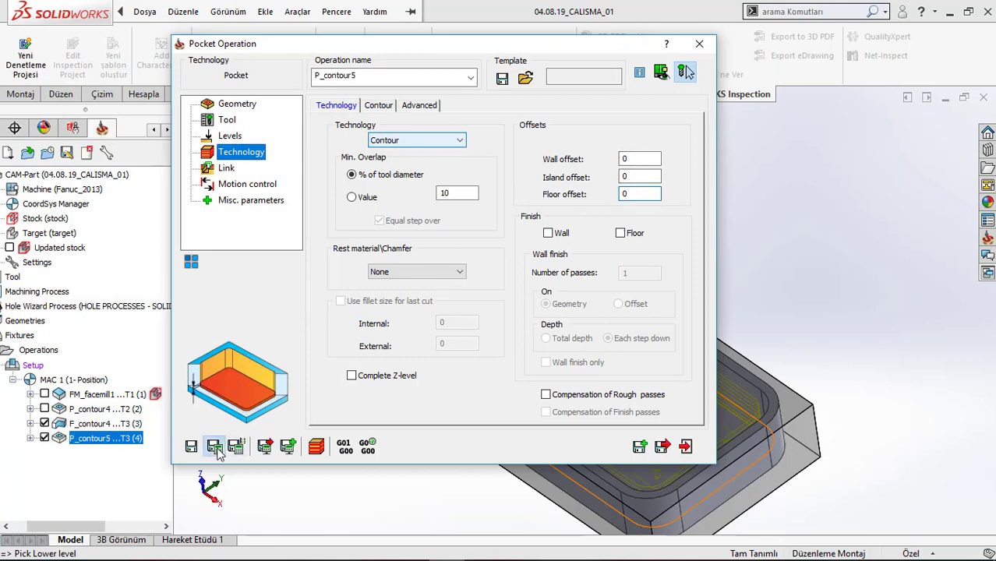
- Simulate the floor finishing pocket in SolidVerify and raise the simulation speed
{"action": "left_click", "coordinate": [316, 446]}
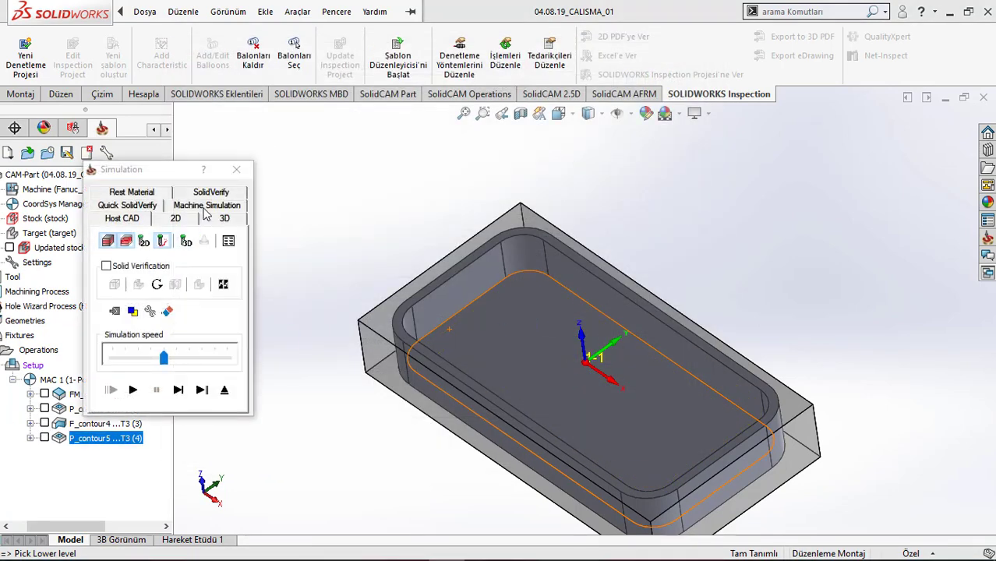
{"action": "left_click", "coordinate": [209, 194]}
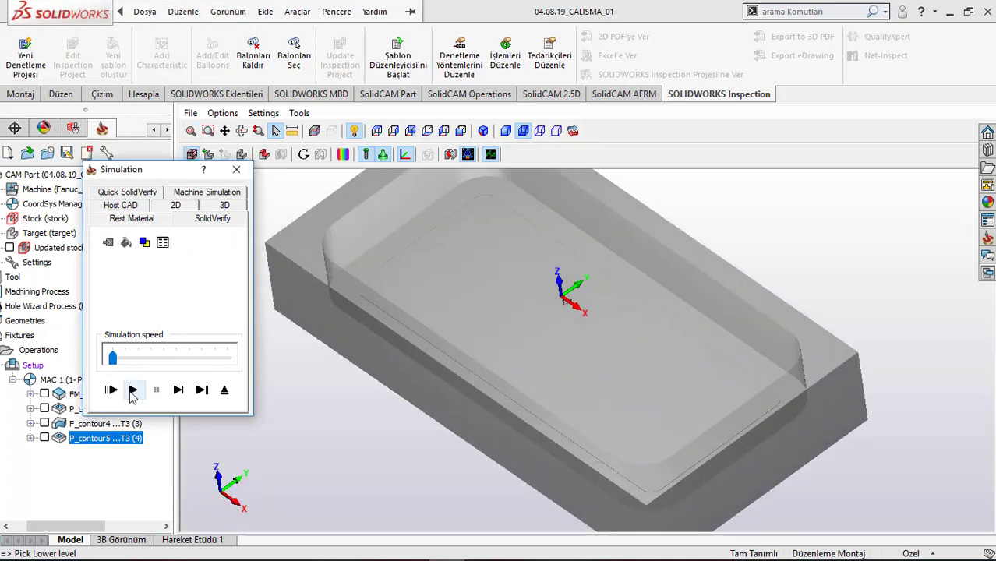
{"action": "left_click", "coordinate": [133, 391]}
{"action": "left_click", "coordinate": [160, 360]}
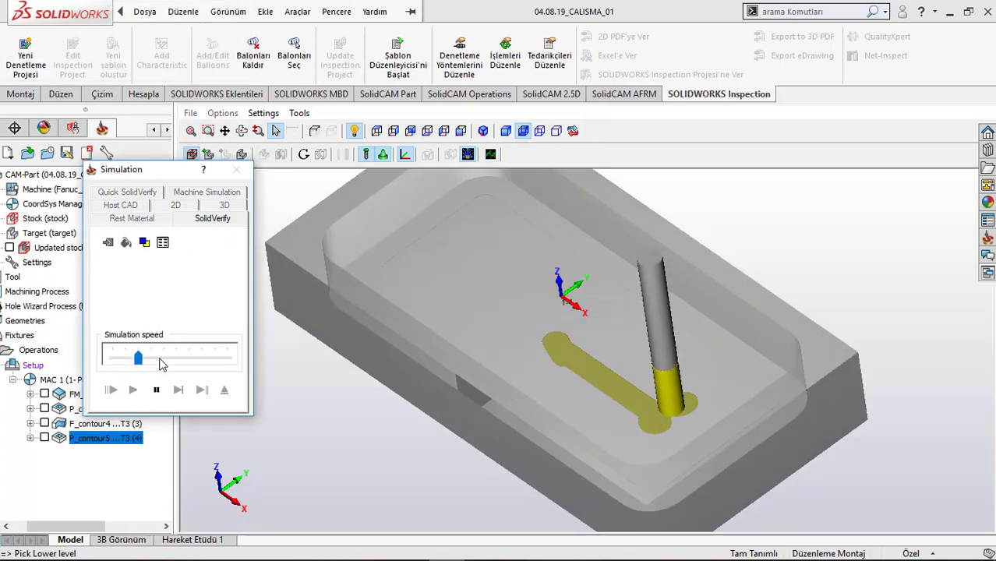
{"action": "left_click", "coordinate": [165, 360]}
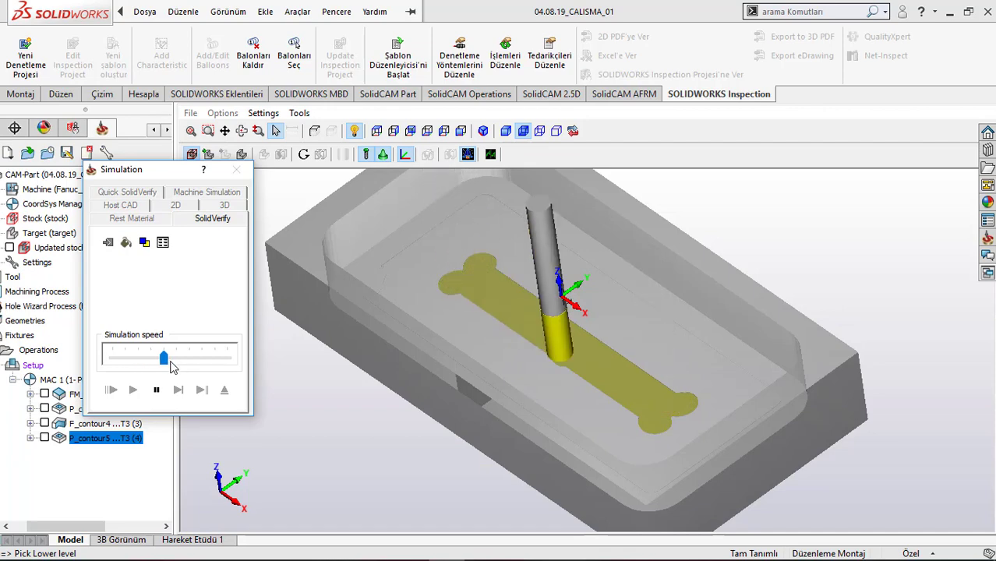
- Display the simulation data during the SolidVerify run, check the floor toolpath, and exit the simulation
{"action": "left_click", "coordinate": [162, 241]}
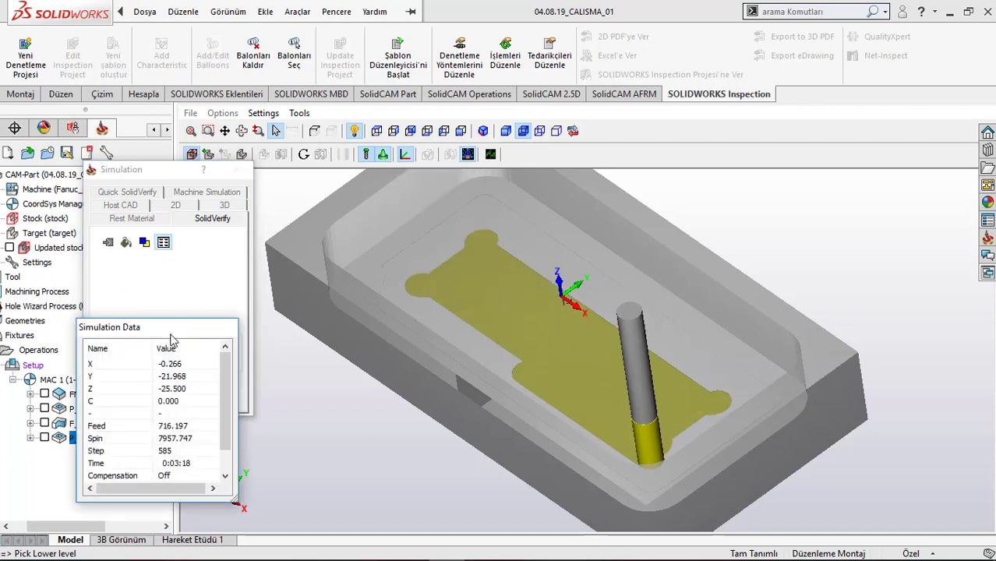
{"action": "left_click_drag", "start_coordinate": [171, 340], "coordinate": [189, 438]}
{"action": "middle_click_drag", "start_coordinate": [436, 367], "coordinate": [607, 294]}
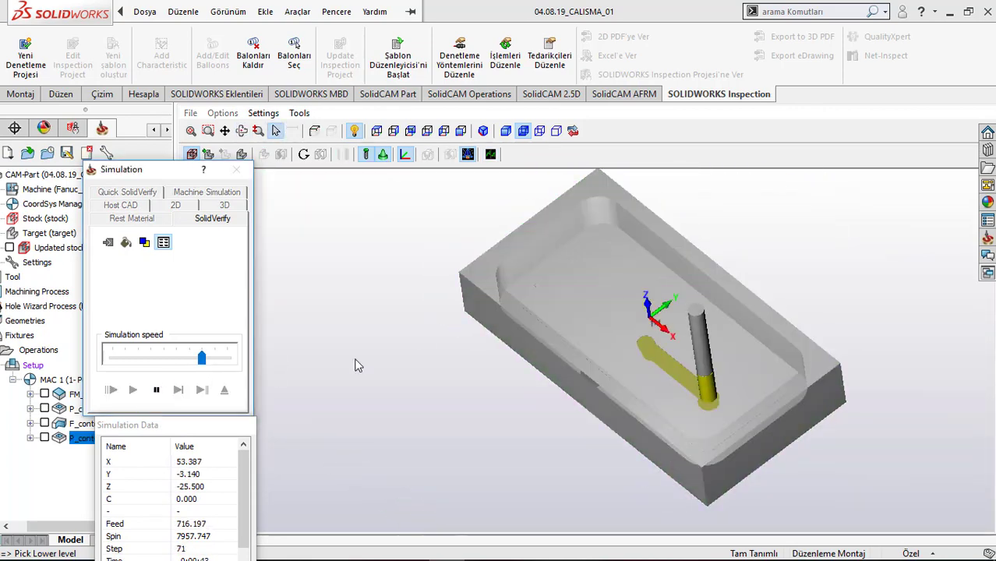
{"action": "left_click", "coordinate": [158, 358]}
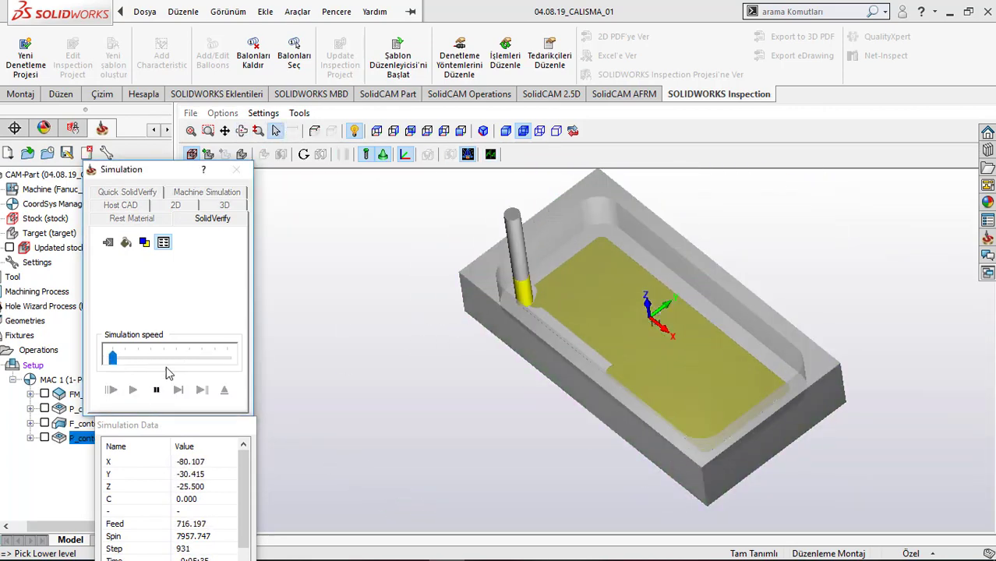
{"action": "left_click", "coordinate": [224, 389]}
{"action": "key", "text": "Escape"}
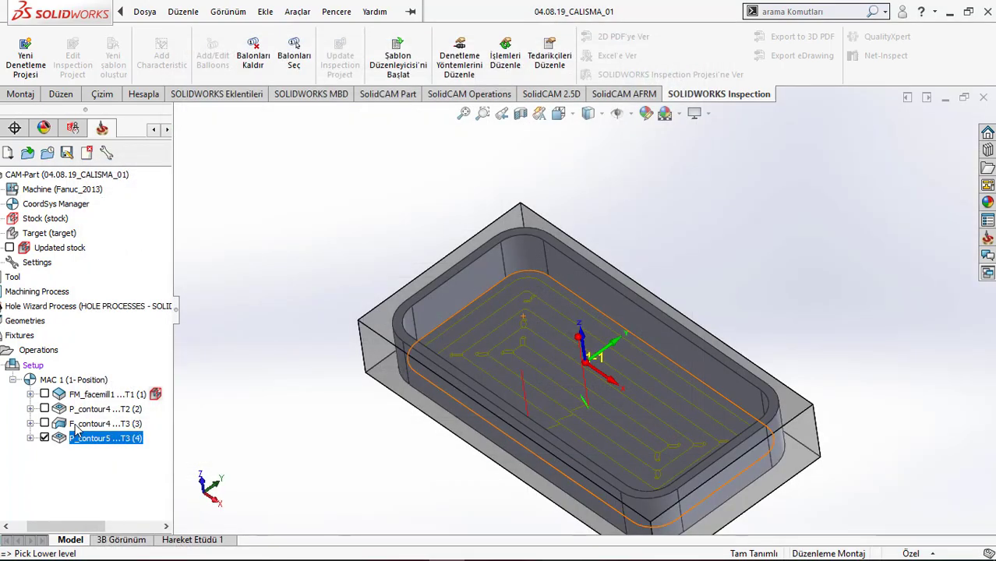
- Set the profile depth delta of the F_contour4 wall finish operation to 0.2 and save it
{"action": "double_click", "coordinate": [76, 429]}
{"action": "left_click", "coordinate": [230, 136]}
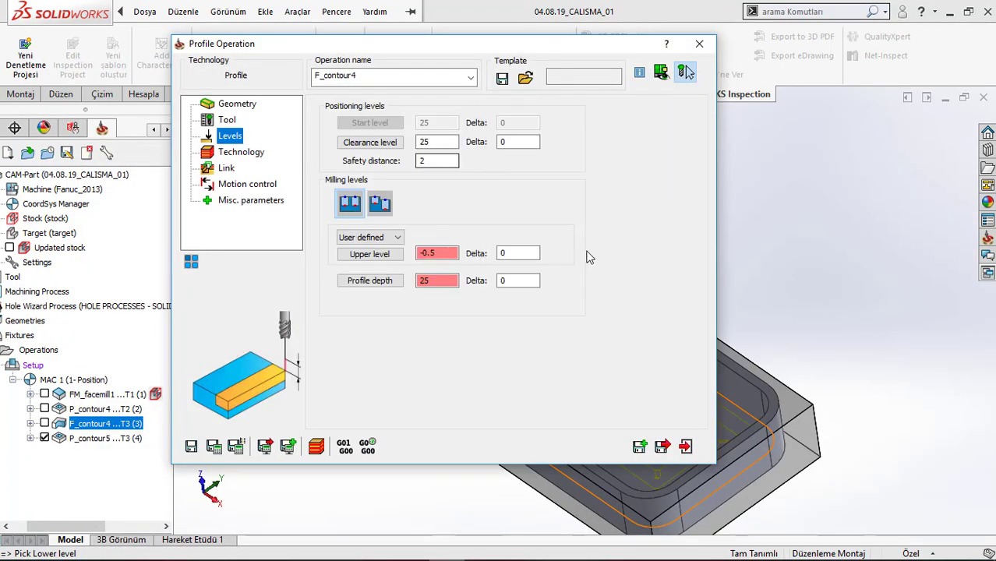
{"action": "left_click", "coordinate": [316, 446]}
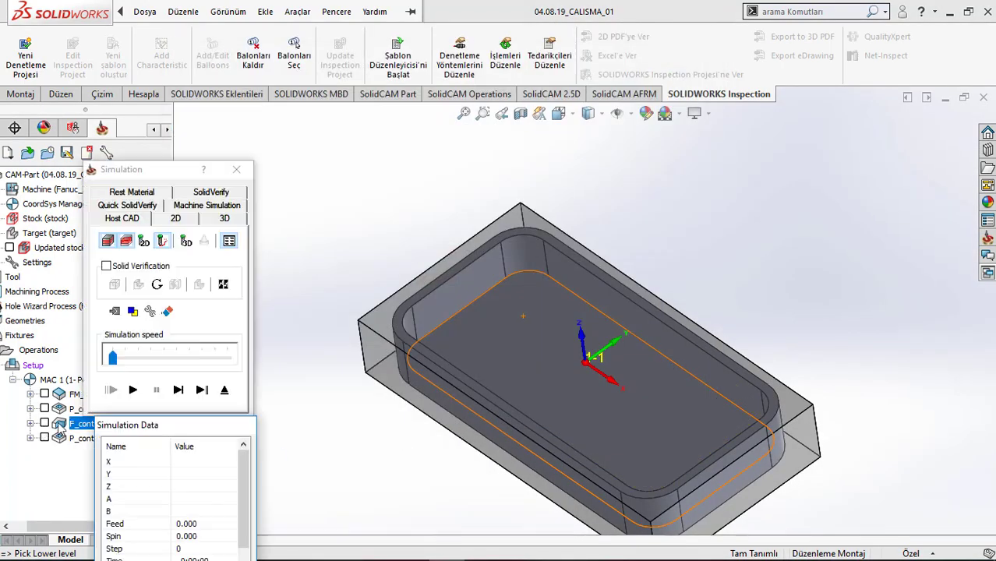
{"action": "key", "text": "Escape"}
{"action": "left_click", "coordinate": [661, 446]}
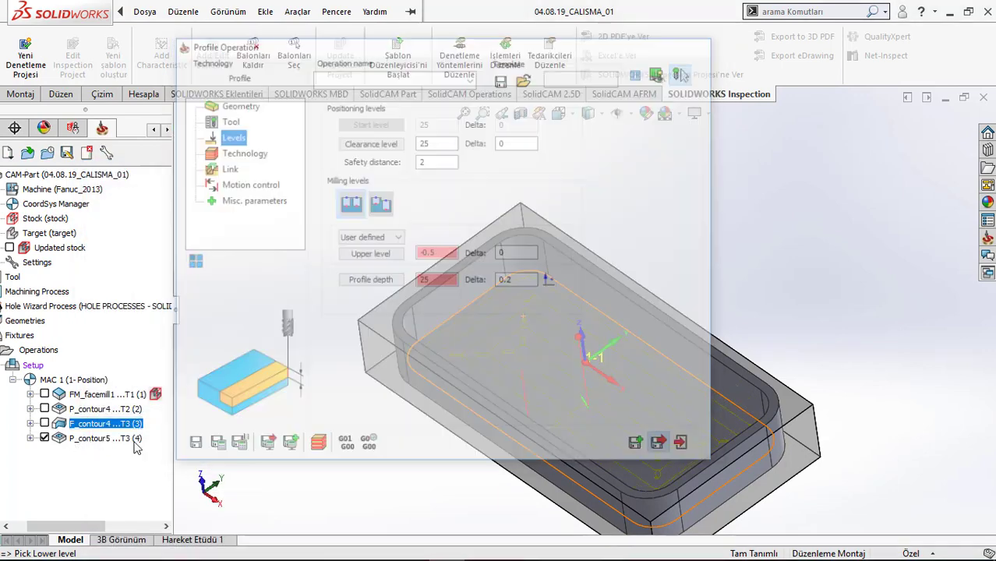
- Simulate the P_contour5 operation in SolidVerify at a faster speed with its simulation data in view, and exit
{"action": "right_click", "coordinate": [106, 438]}
{"action": "left_click", "coordinate": [208, 400]}
{"action": "left_click", "coordinate": [146, 391]}
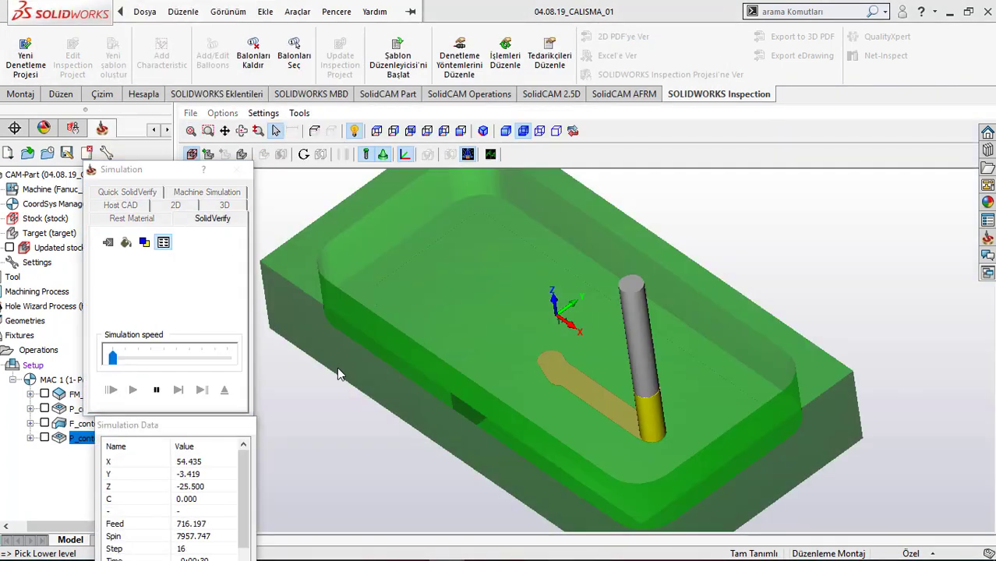
{"action": "left_click_drag", "start_coordinate": [112, 356], "coordinate": [176, 357]}
{"action": "left_click_drag", "start_coordinate": [177, 419], "coordinate": [162, 314]}
{"action": "left_click_drag", "start_coordinate": [167, 251], "coordinate": [194, 251]}
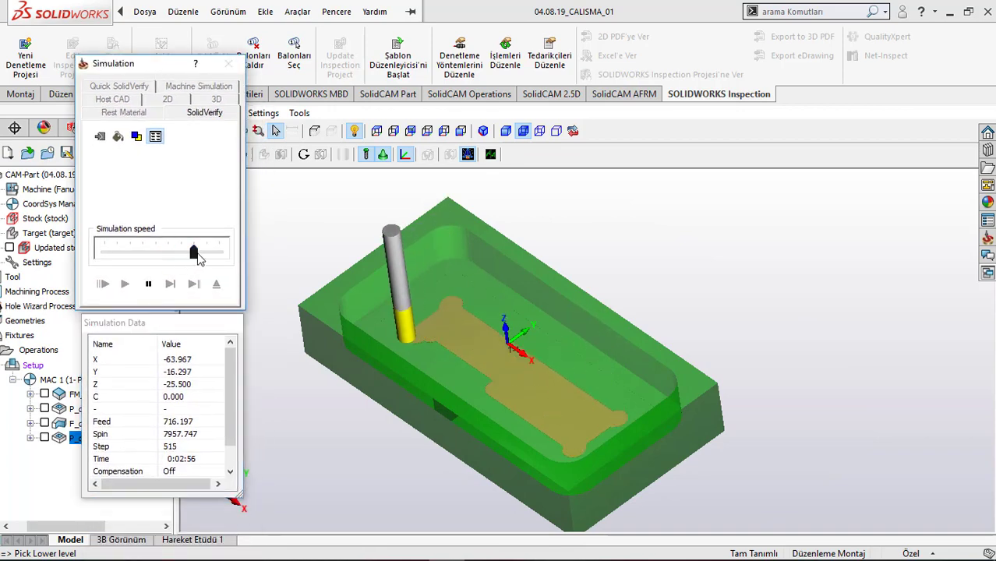
{"action": "key", "text": "Escape"}
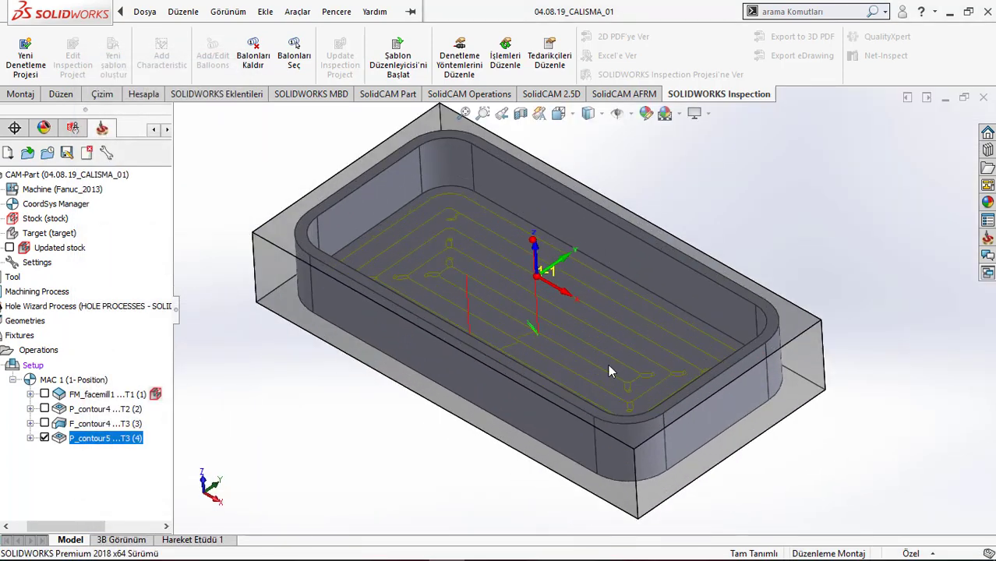